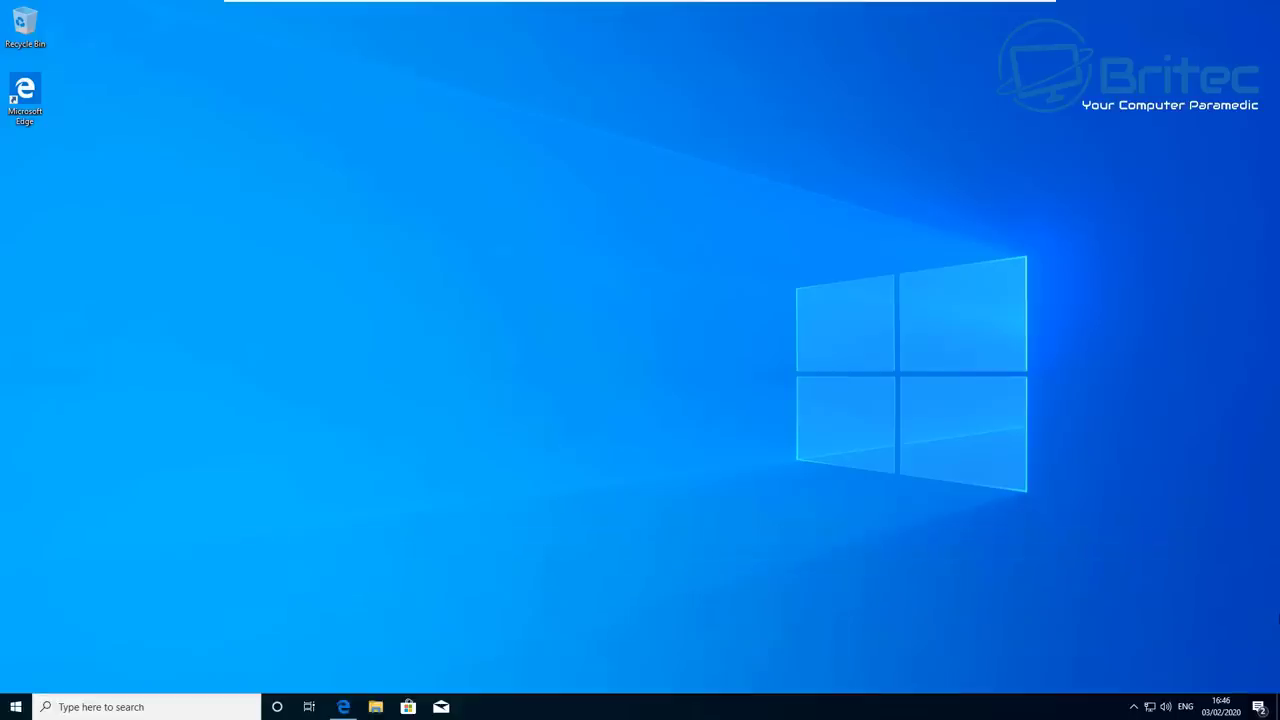
# - Review the General, Diagnostics & feedback, and Inking & typing personalization privacy pages in Windows Settings, then close Settings
pyautogui.click(16, 706)
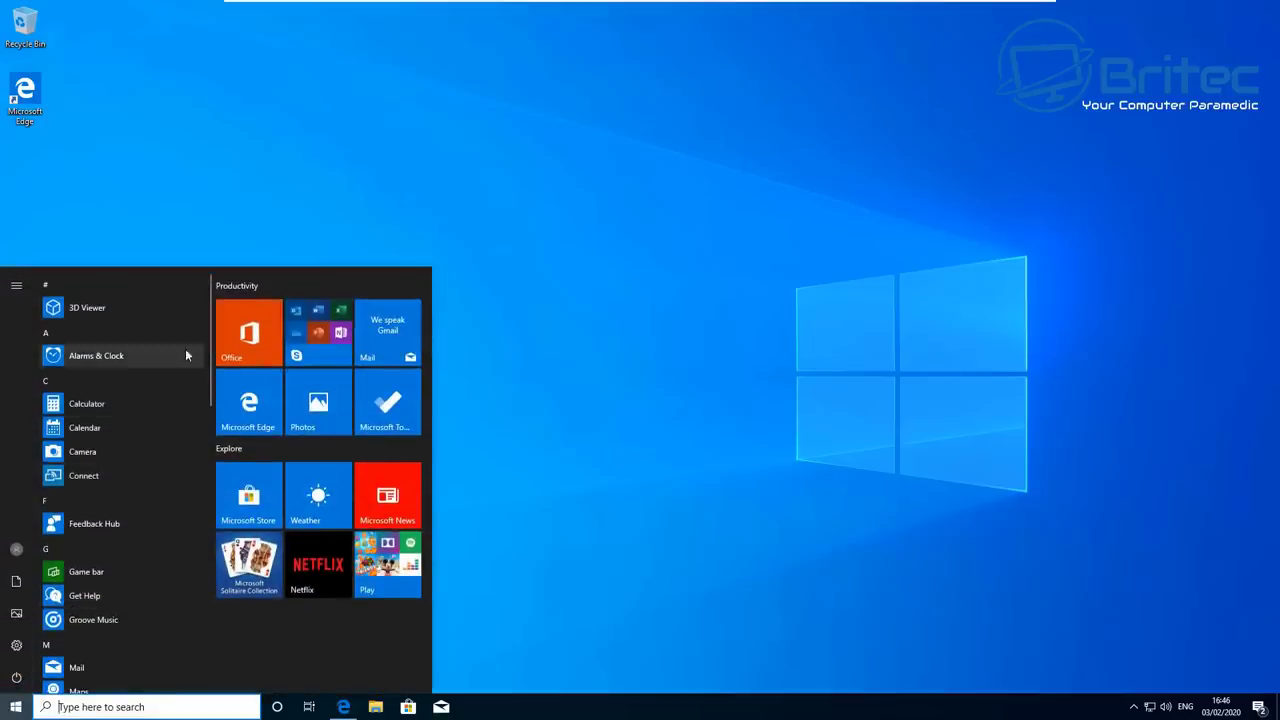
pyautogui.click(16, 647)
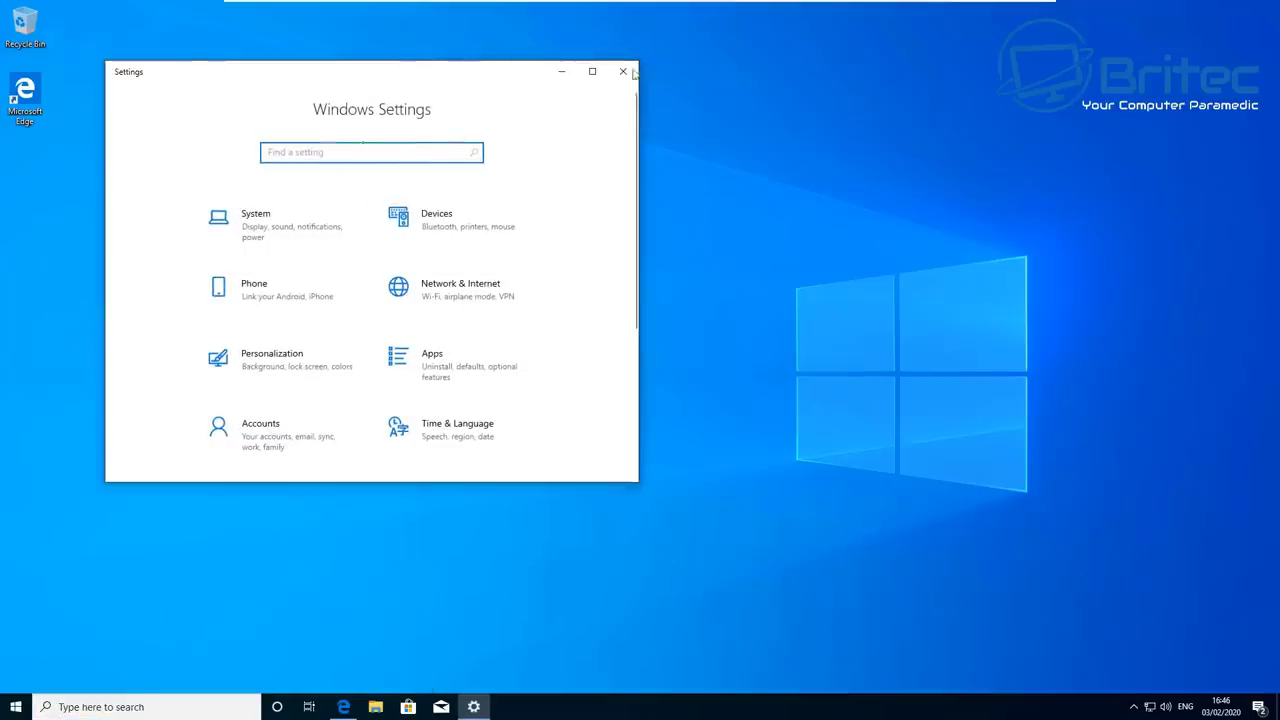
pyautogui.click(592, 71)
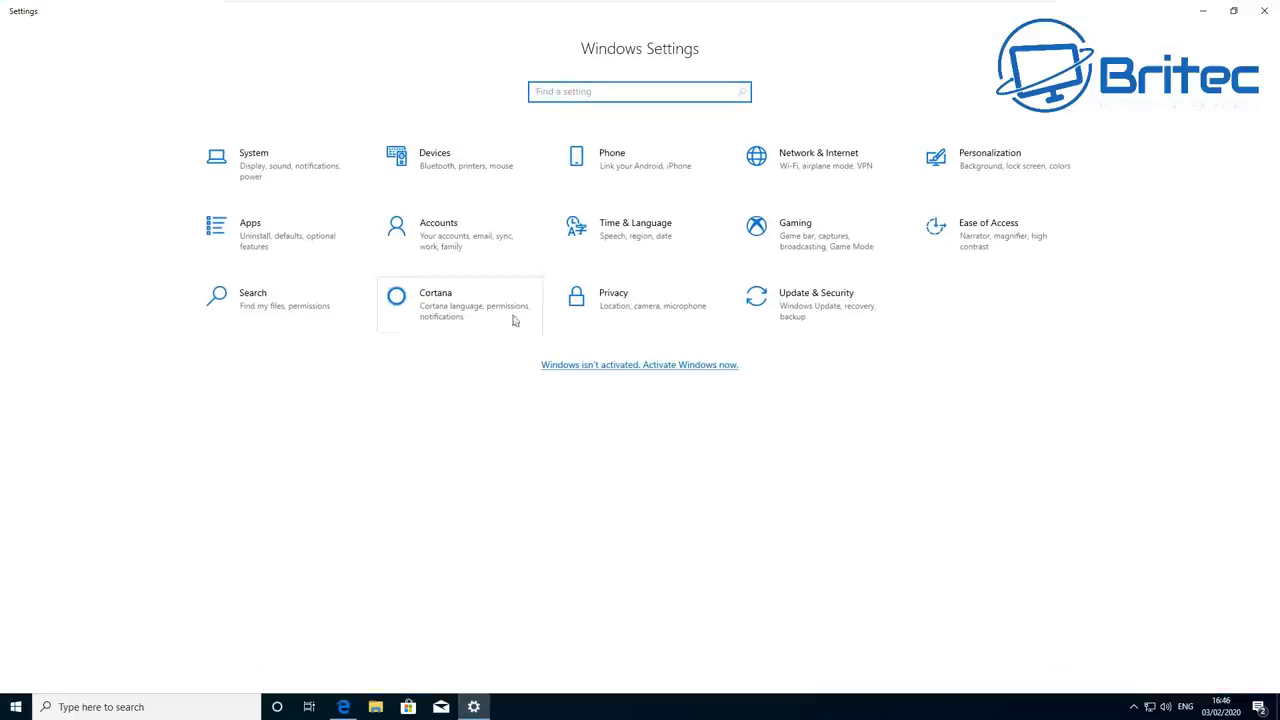
pyautogui.click(595, 308)
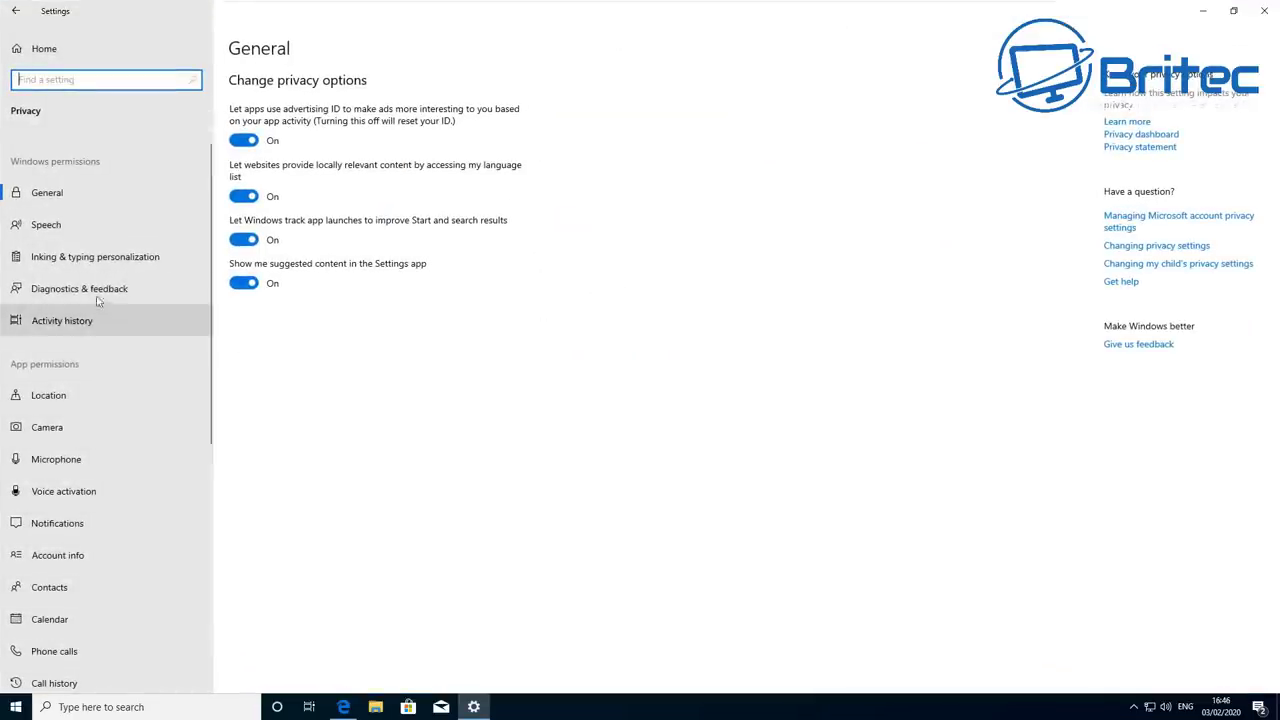
pyautogui.click(40, 226)
pyautogui.click(49, 284)
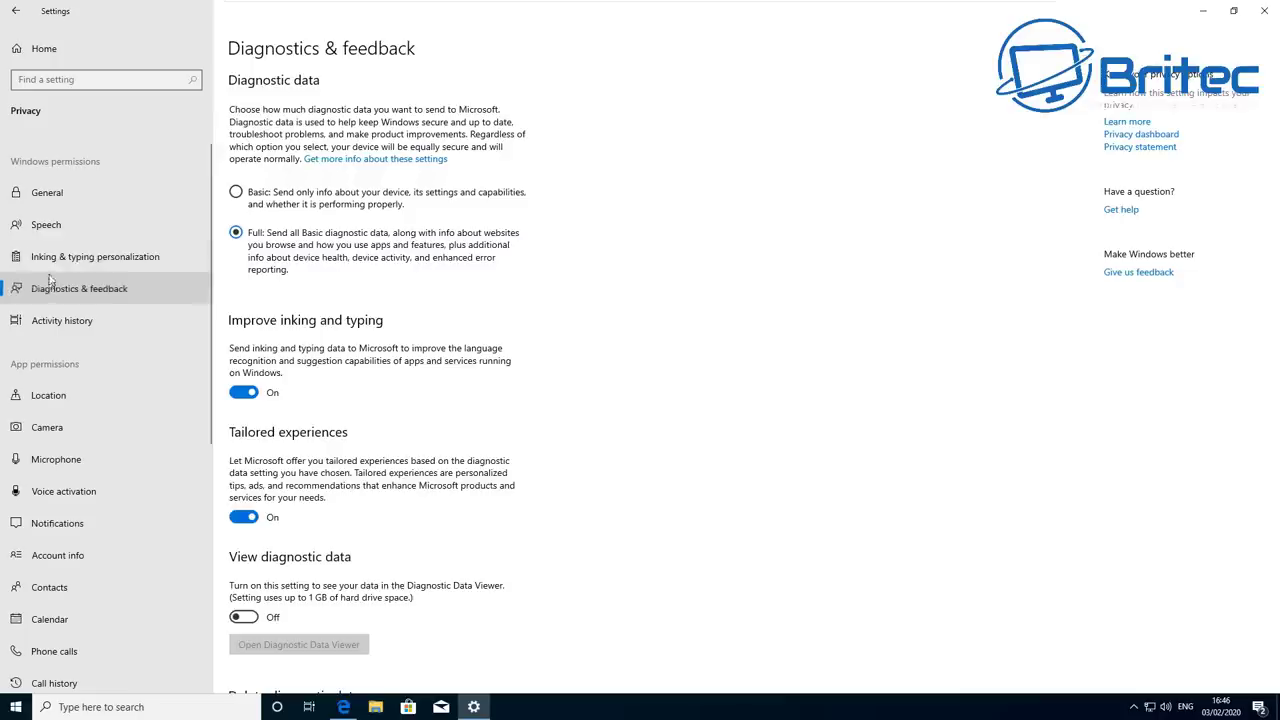
pyautogui.click(50, 260)
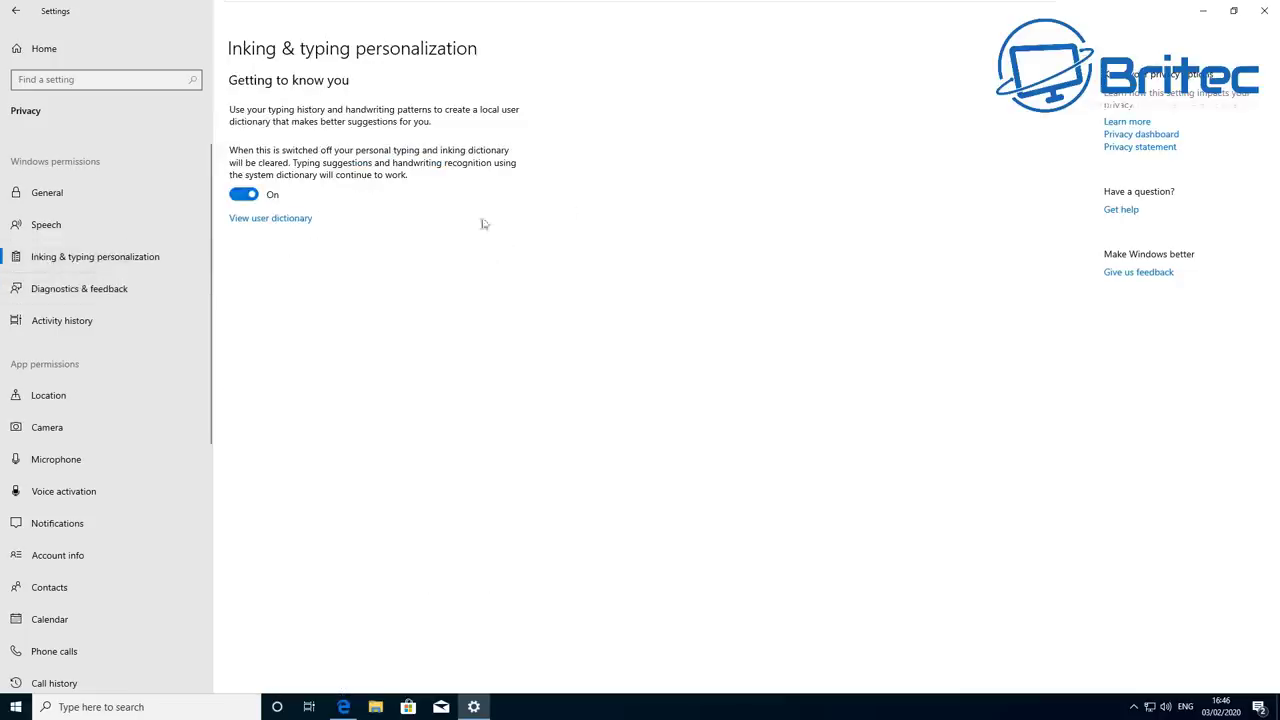
pyautogui.click(1264, 10)
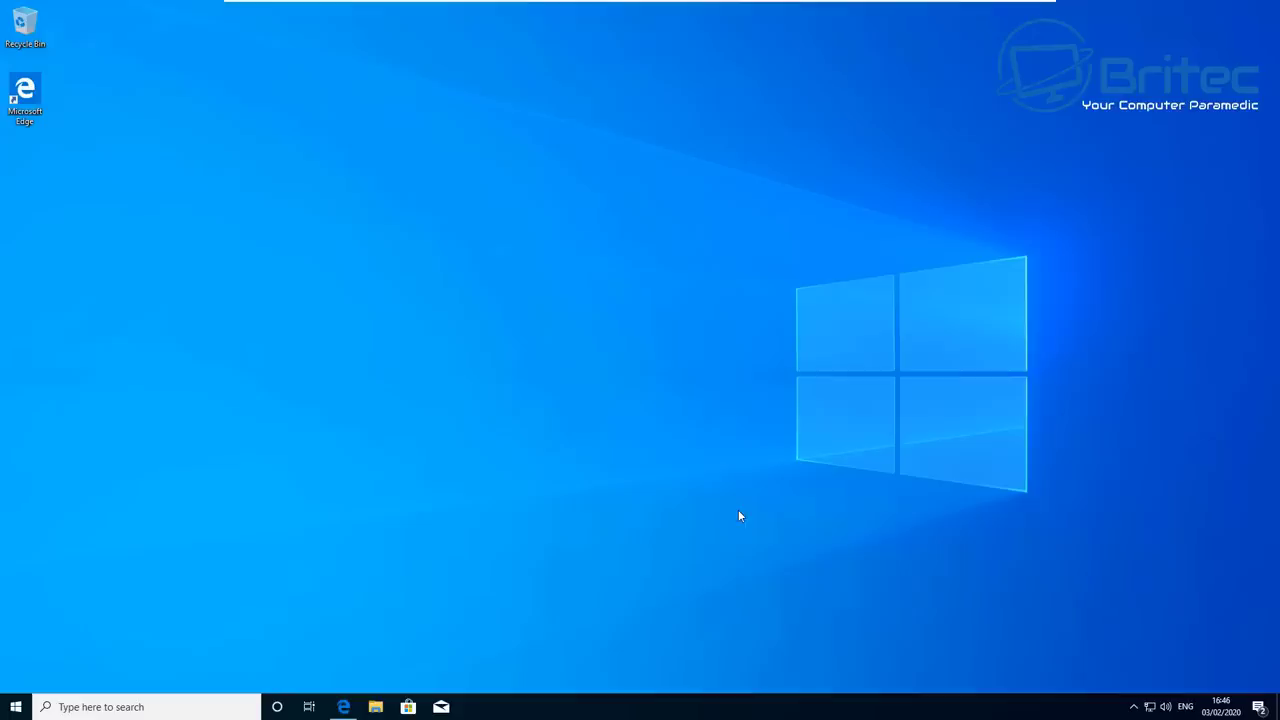
# - Switch to Microsoft Edge and download the Windows10Debloater repository as a ZIP, saving it to the Desktop as Windows10Debloater-master
pyautogui.click(342, 707)
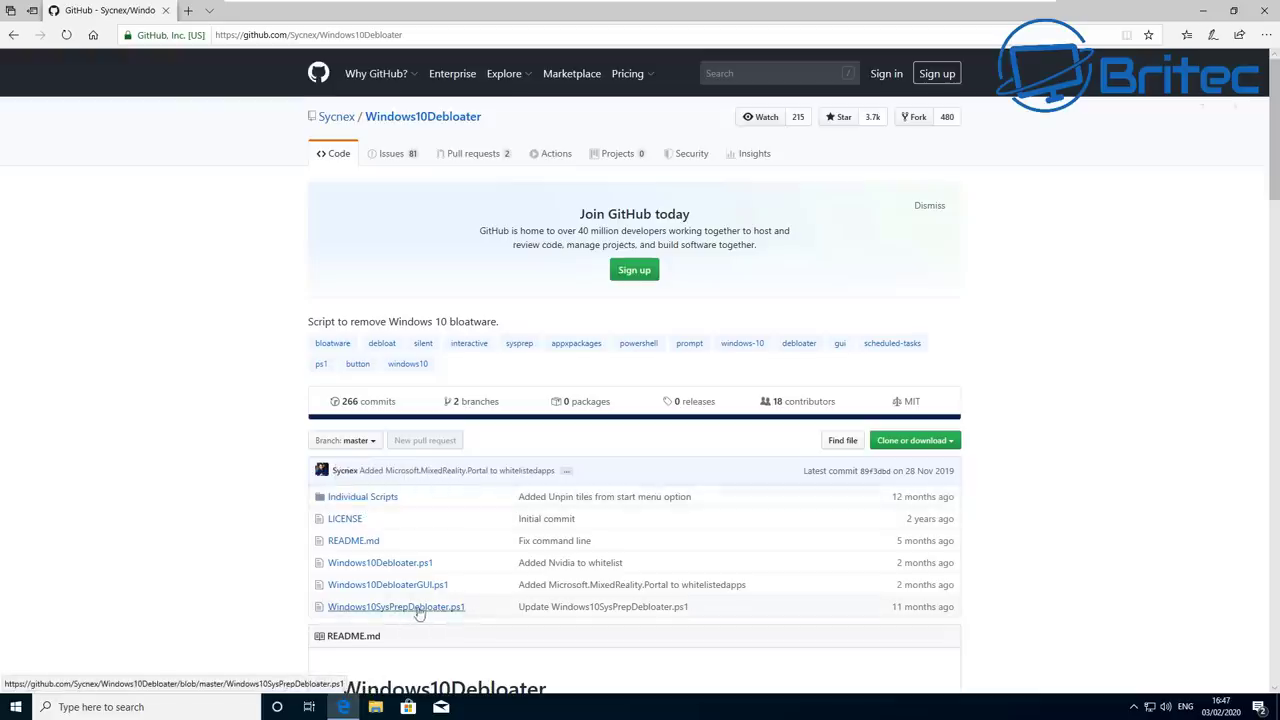
pyautogui.click(955, 443)
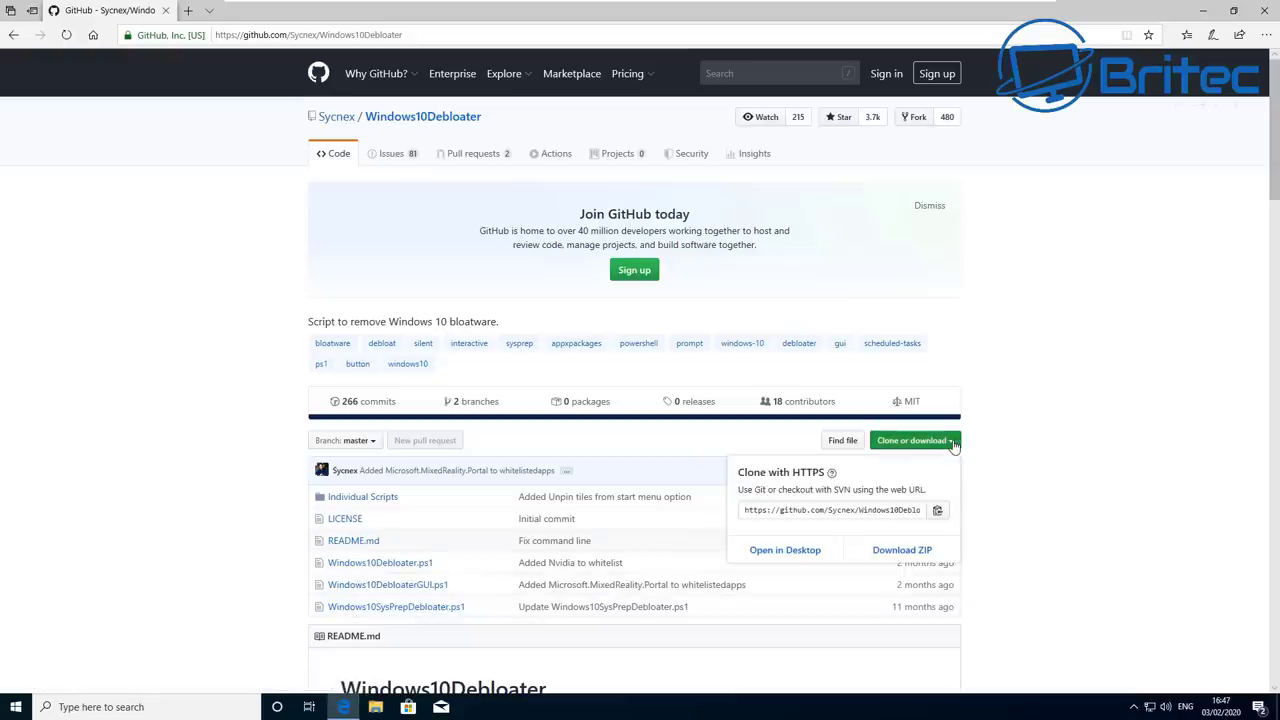
pyautogui.click(909, 552)
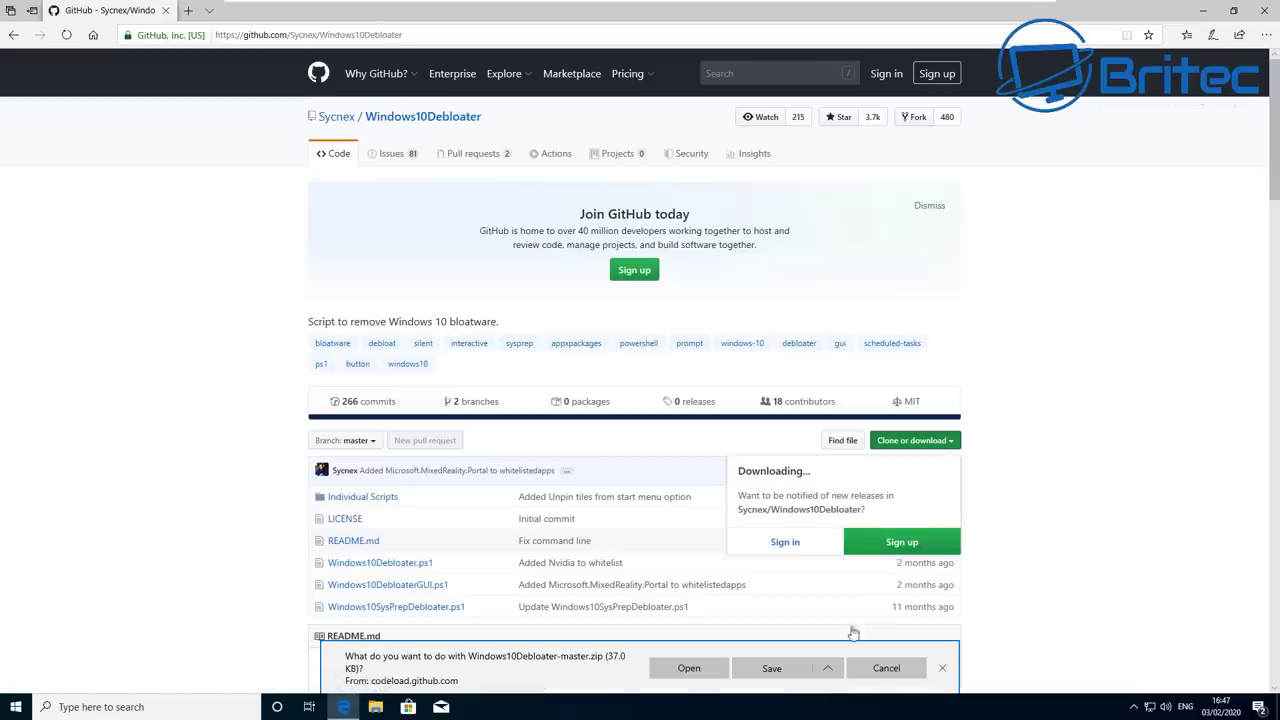
pyautogui.click(827, 668)
pyautogui.click(790, 647)
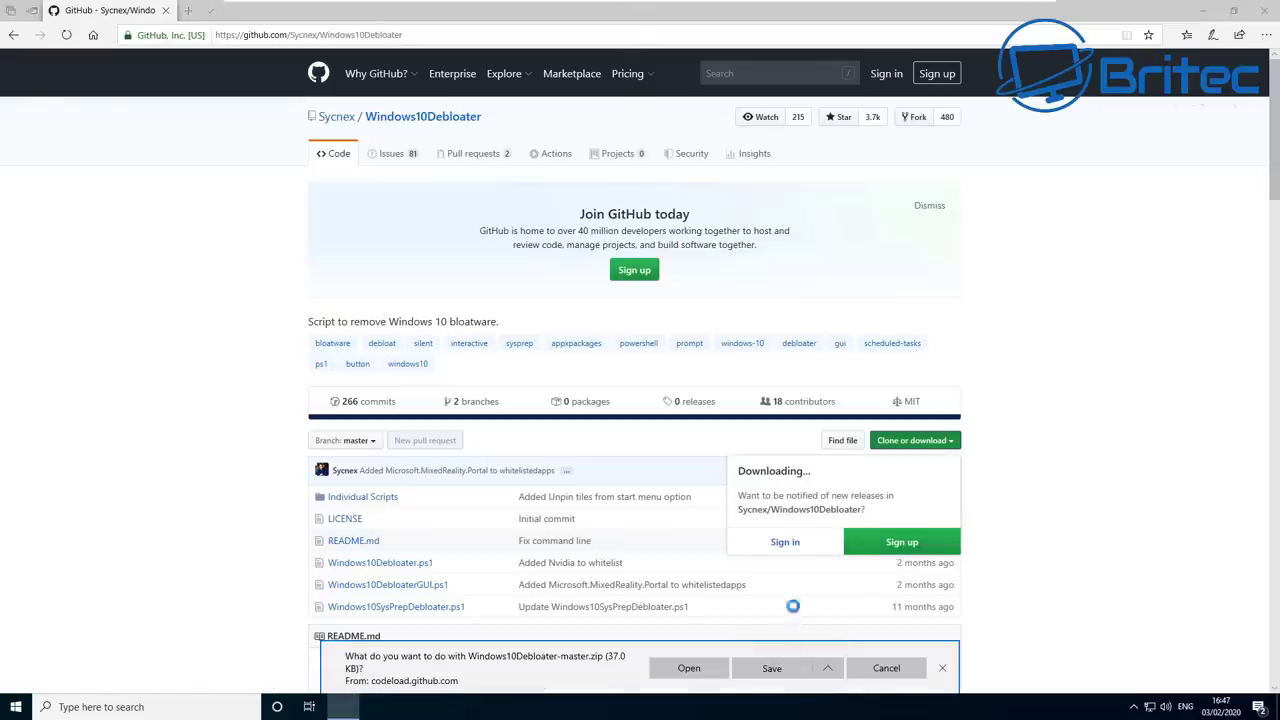
pyautogui.moveTo(312, 12); pyautogui.dragTo(608, 193)
pyautogui.click(350, 281)
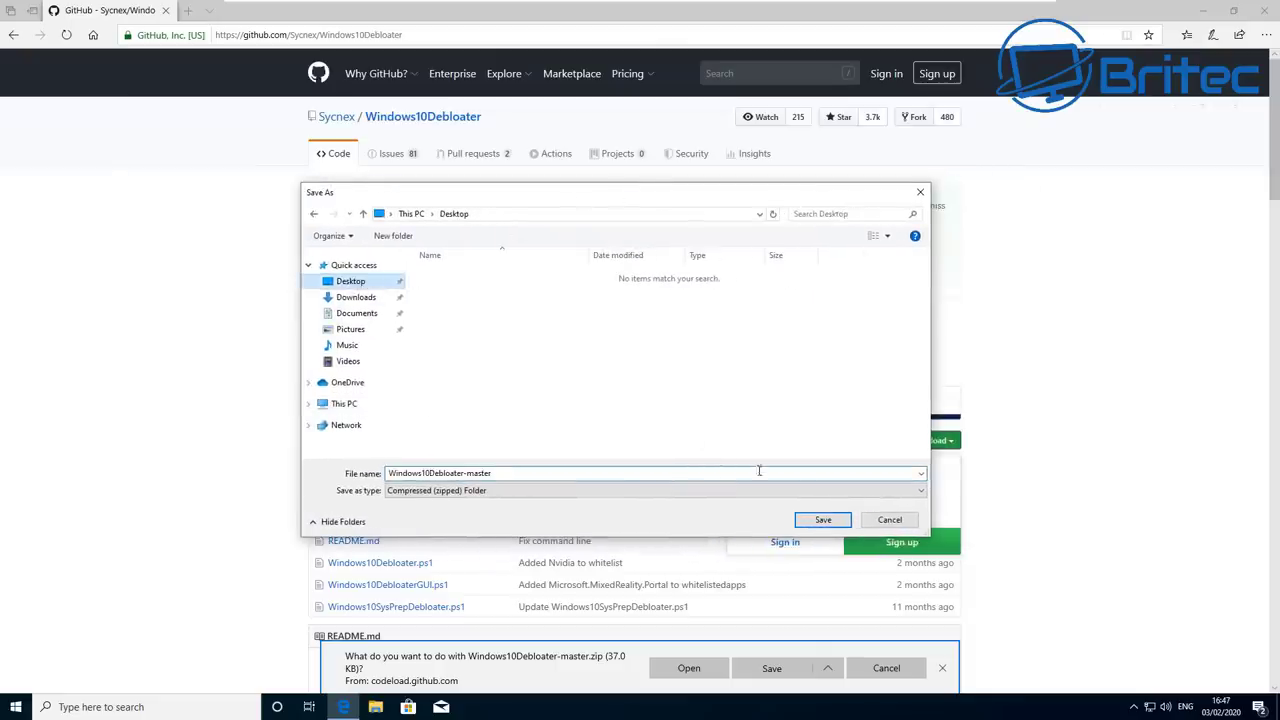
pyautogui.click(825, 521)
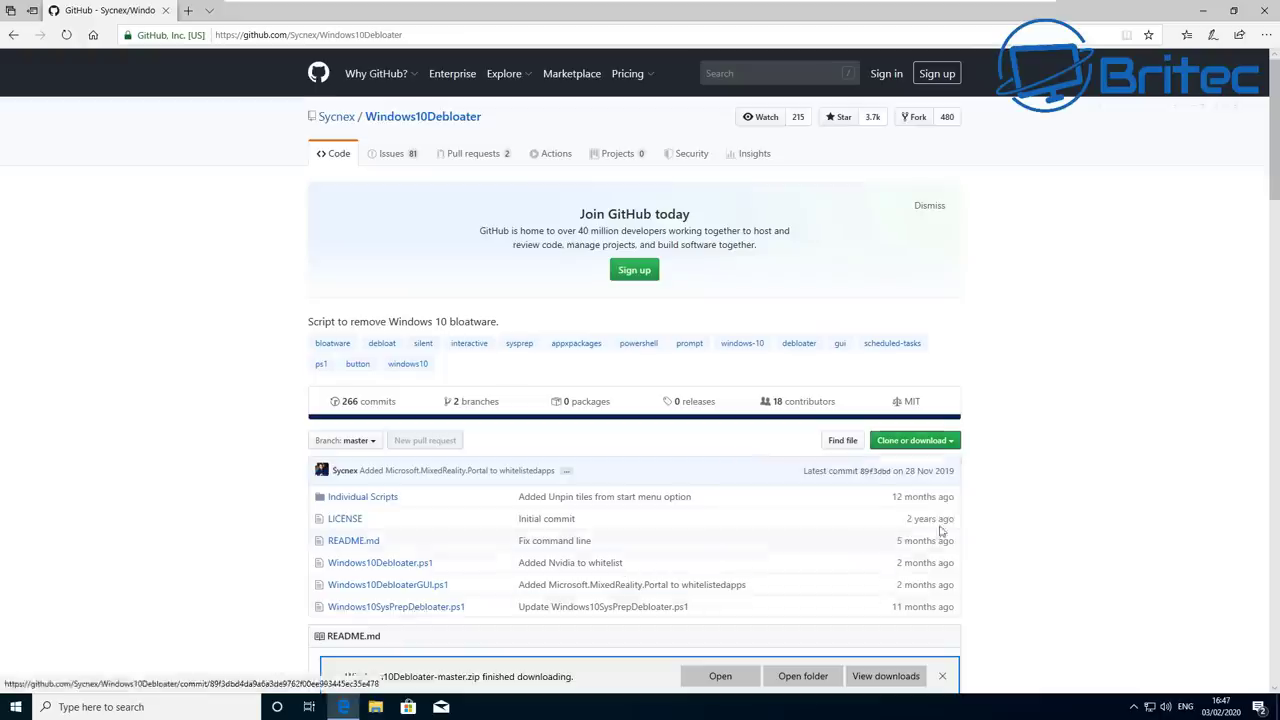
# - Read through the Windows10SysPrepDebloater.ps1 source on GitHub, examining its app removal, registry key, privacy and scheduled task sections
pyautogui.scroll(-3, 400, 610)
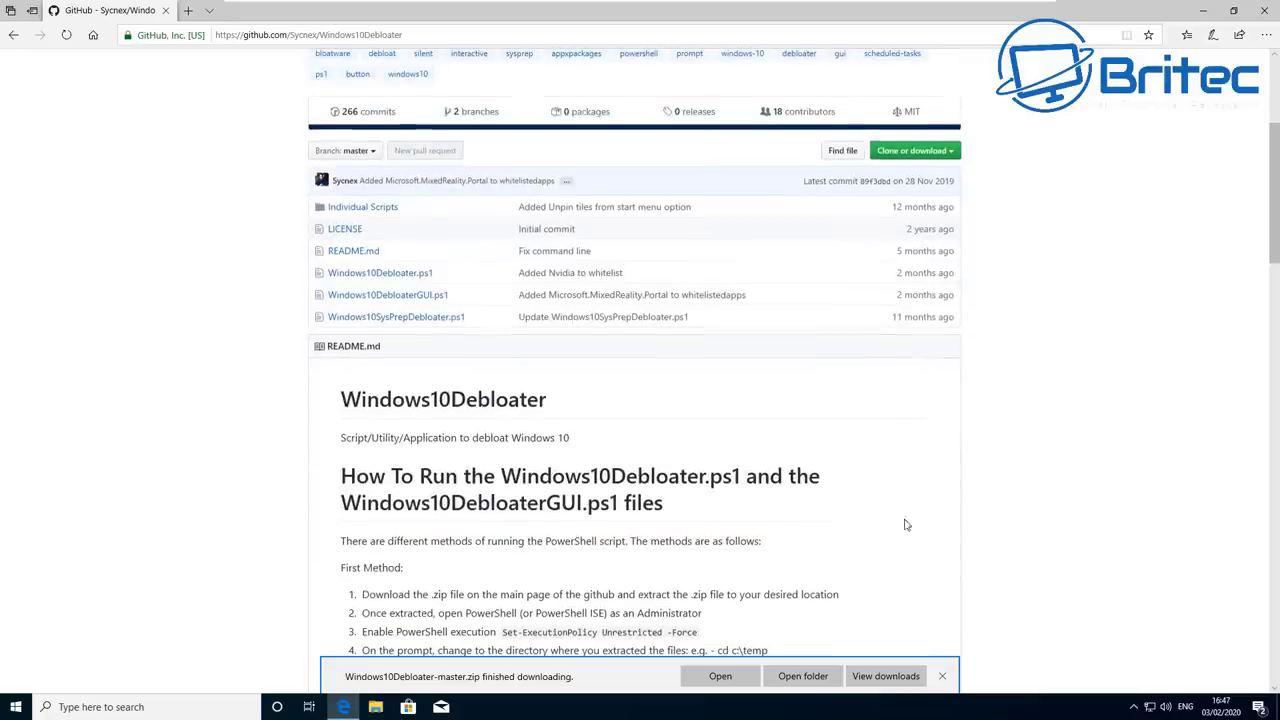
pyautogui.click(393, 317)
pyautogui.scroll(-4, 577, 434)
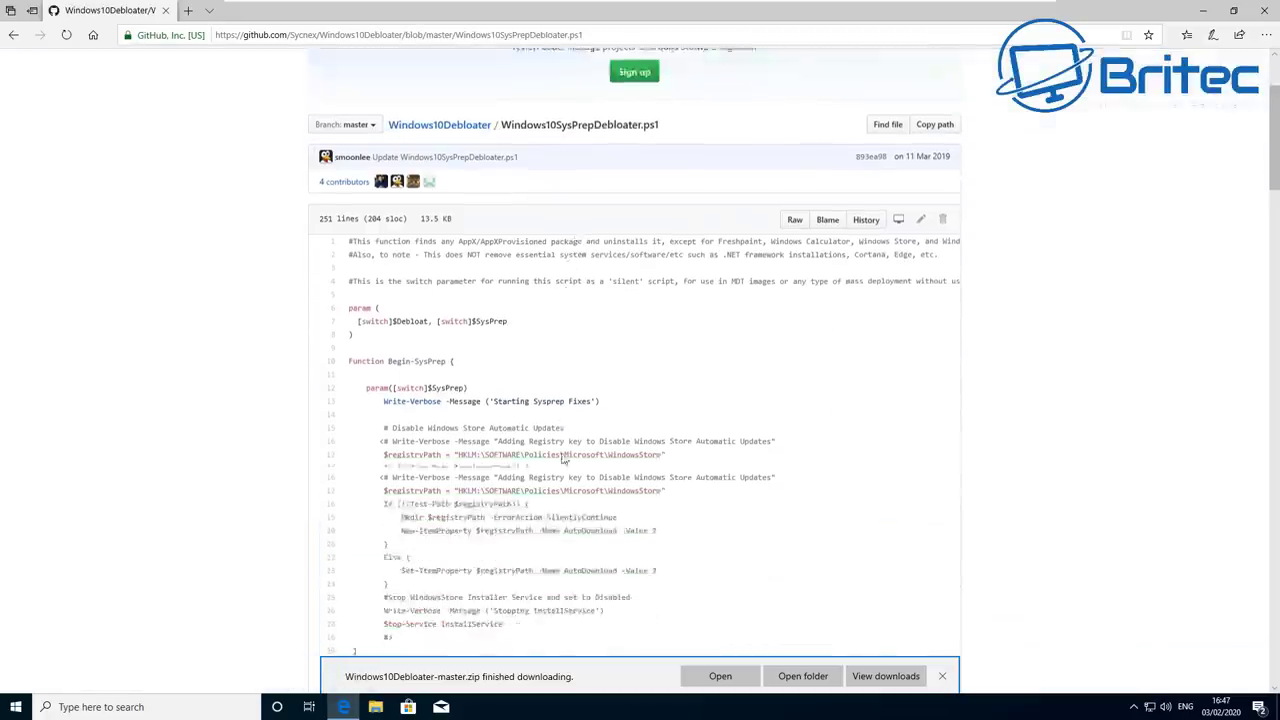
pyautogui.scroll(-2, 560, 460)
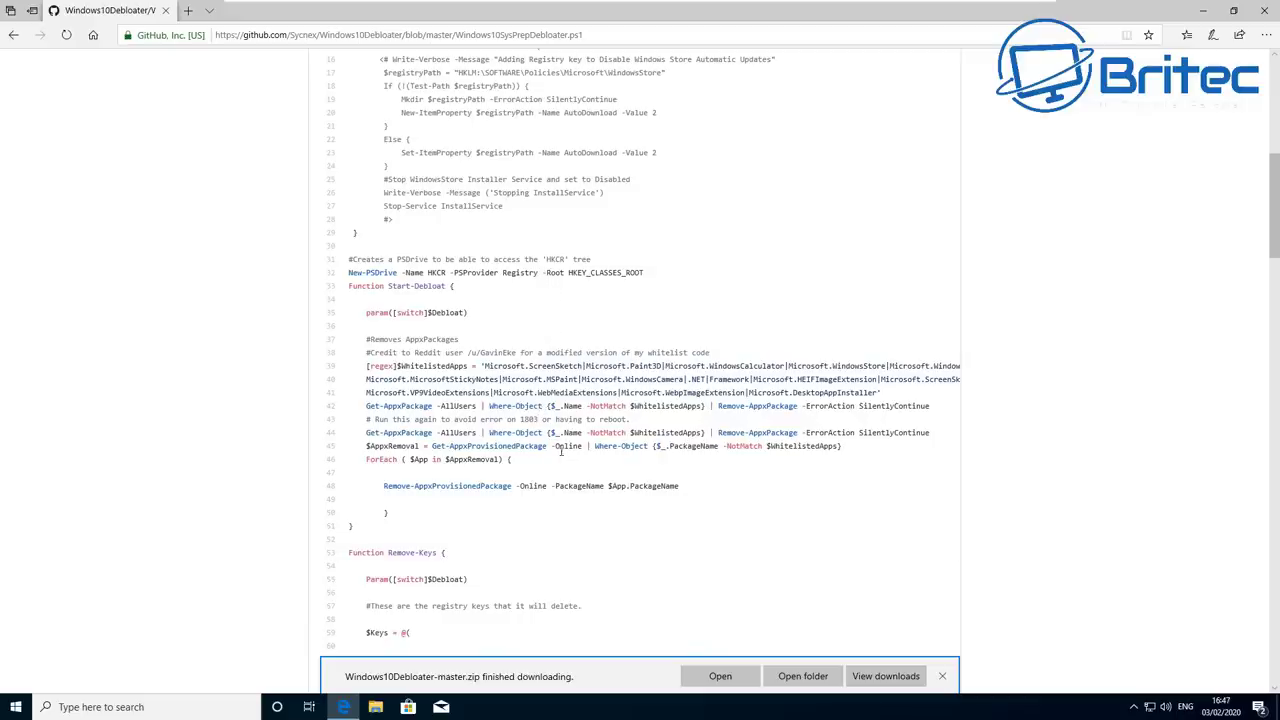
pyautogui.scroll(-5, 558, 457)
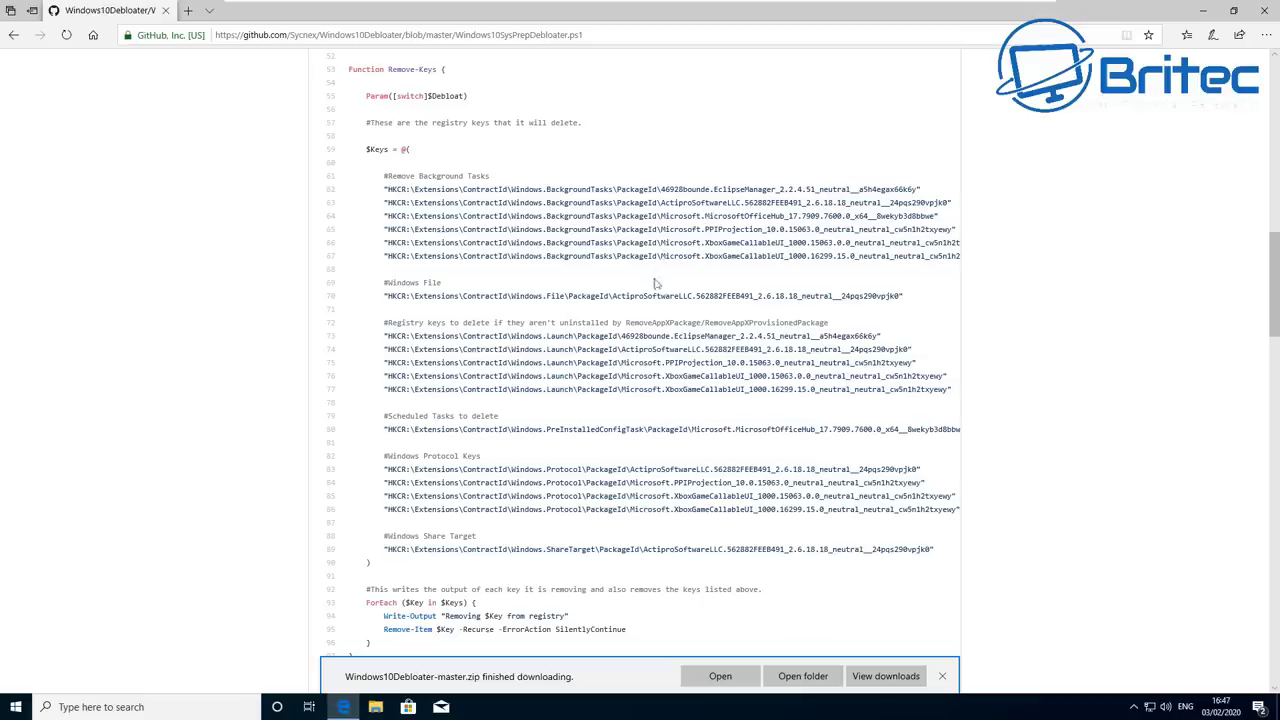
pyautogui.scroll(-2, 636, 347)
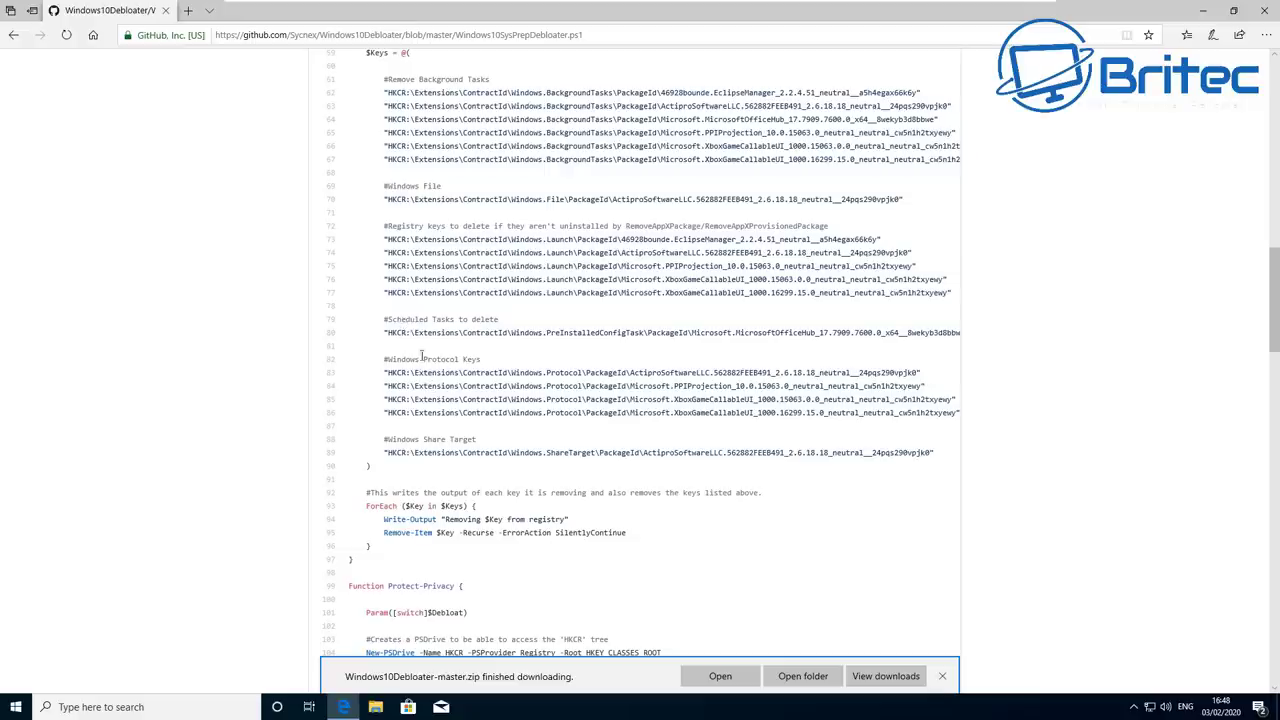
pyautogui.moveTo(388, 319); pyautogui.dragTo(520, 326)
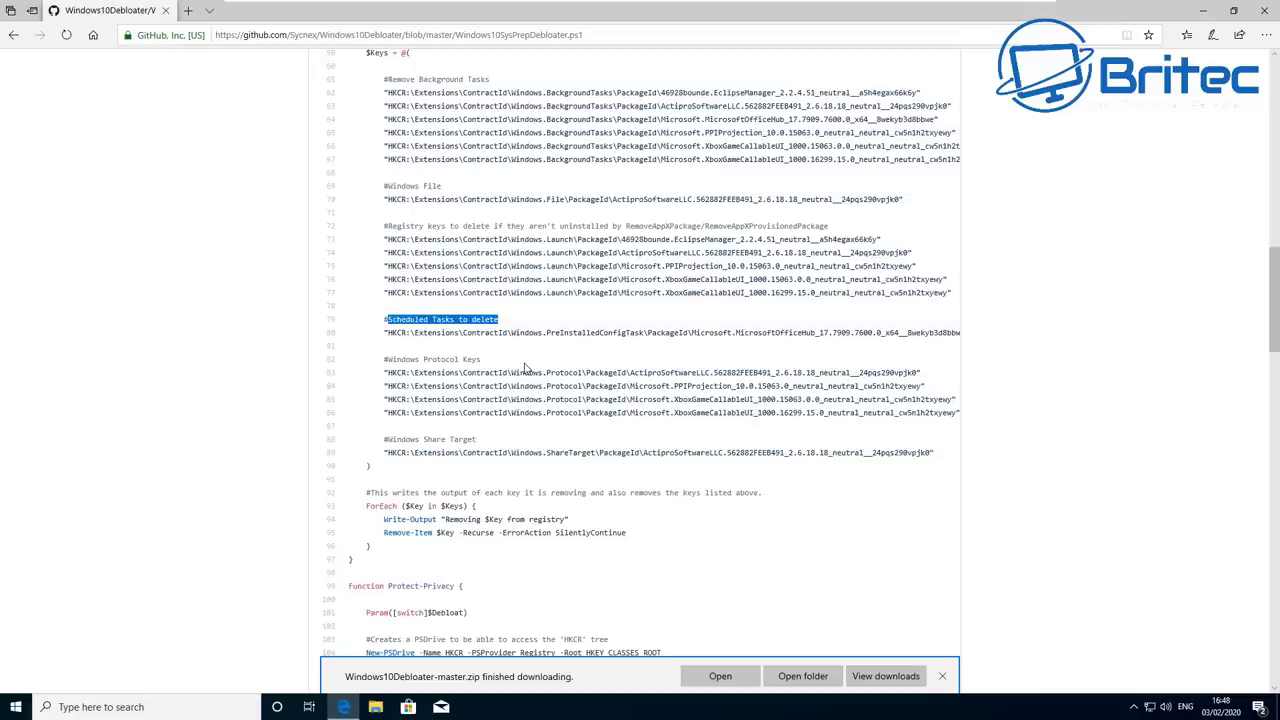
pyautogui.scroll(-5, 525, 368)
pyautogui.scroll(-2, 614, 398)
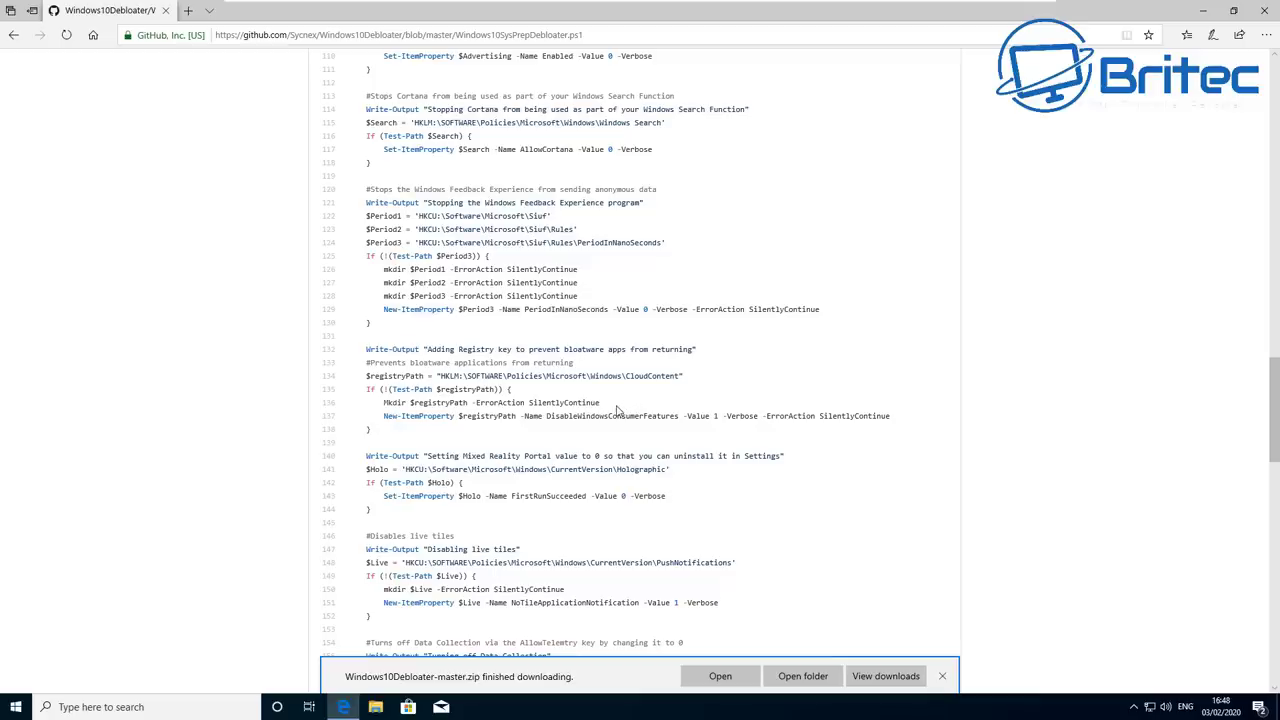
pyautogui.scroll(-1, 617, 410)
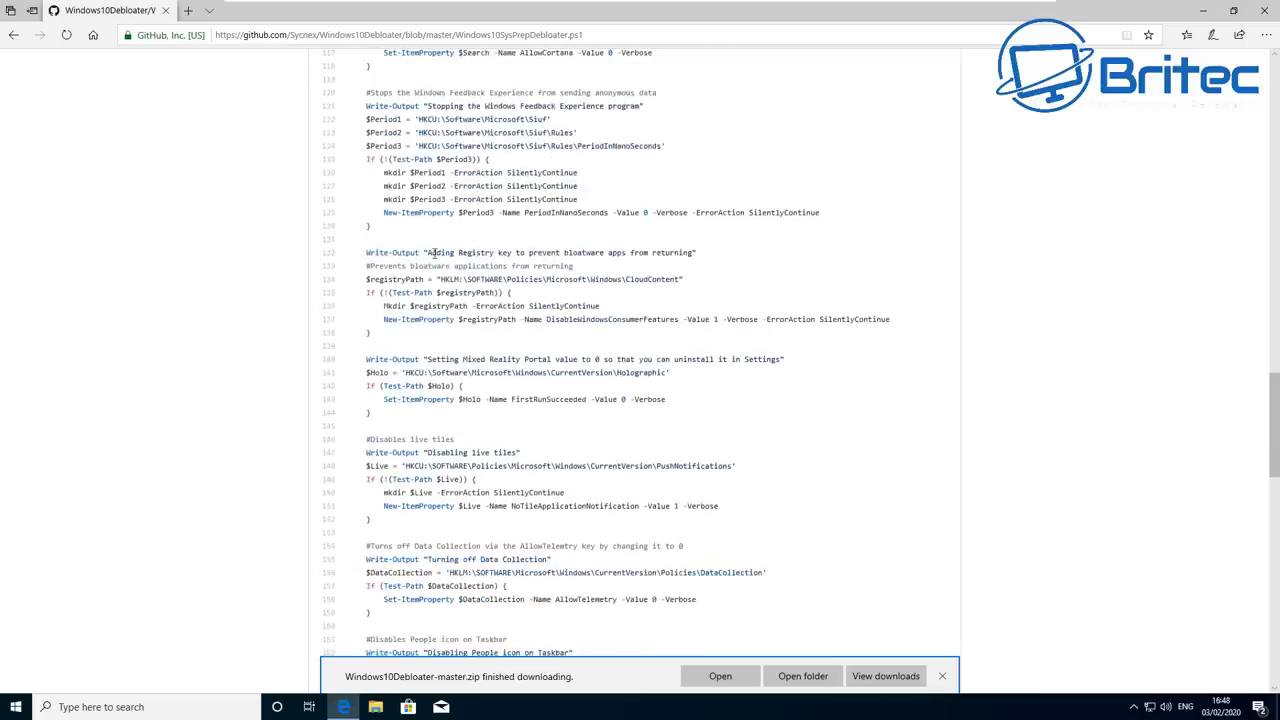
pyautogui.moveTo(429, 257); pyautogui.dragTo(700, 258)
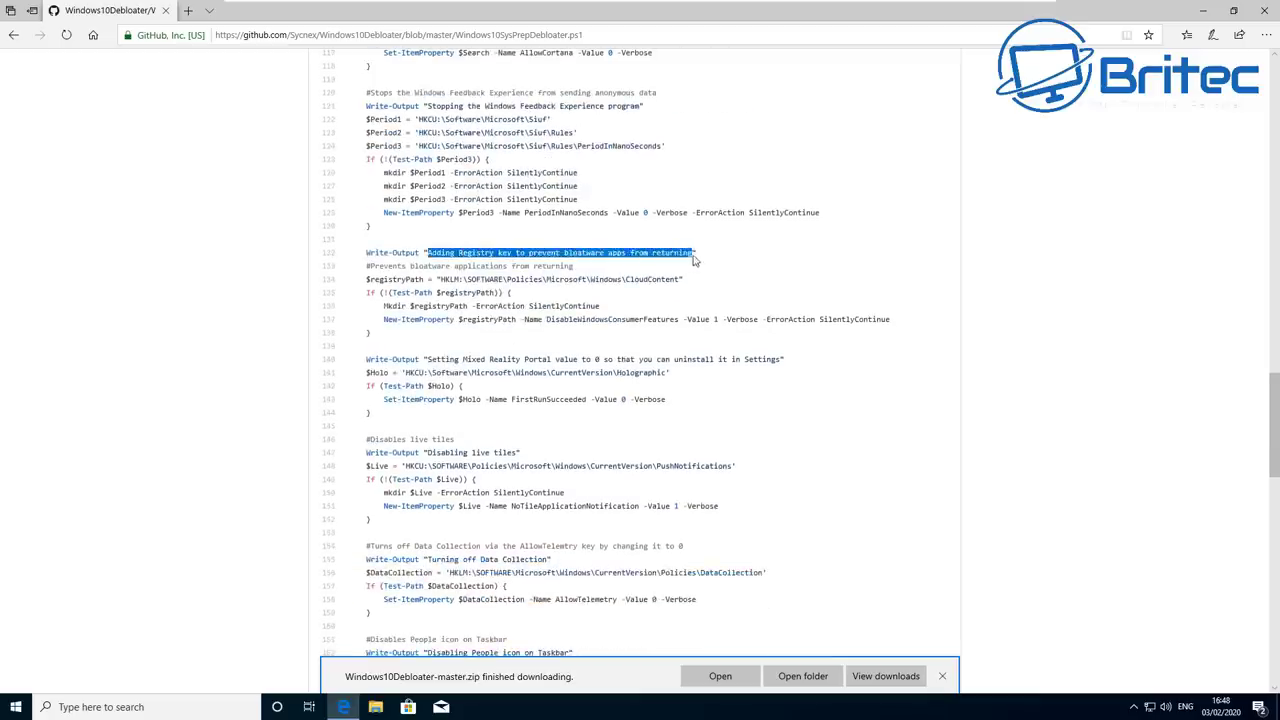
pyautogui.click(604, 331)
pyautogui.scroll(-5, 555, 435)
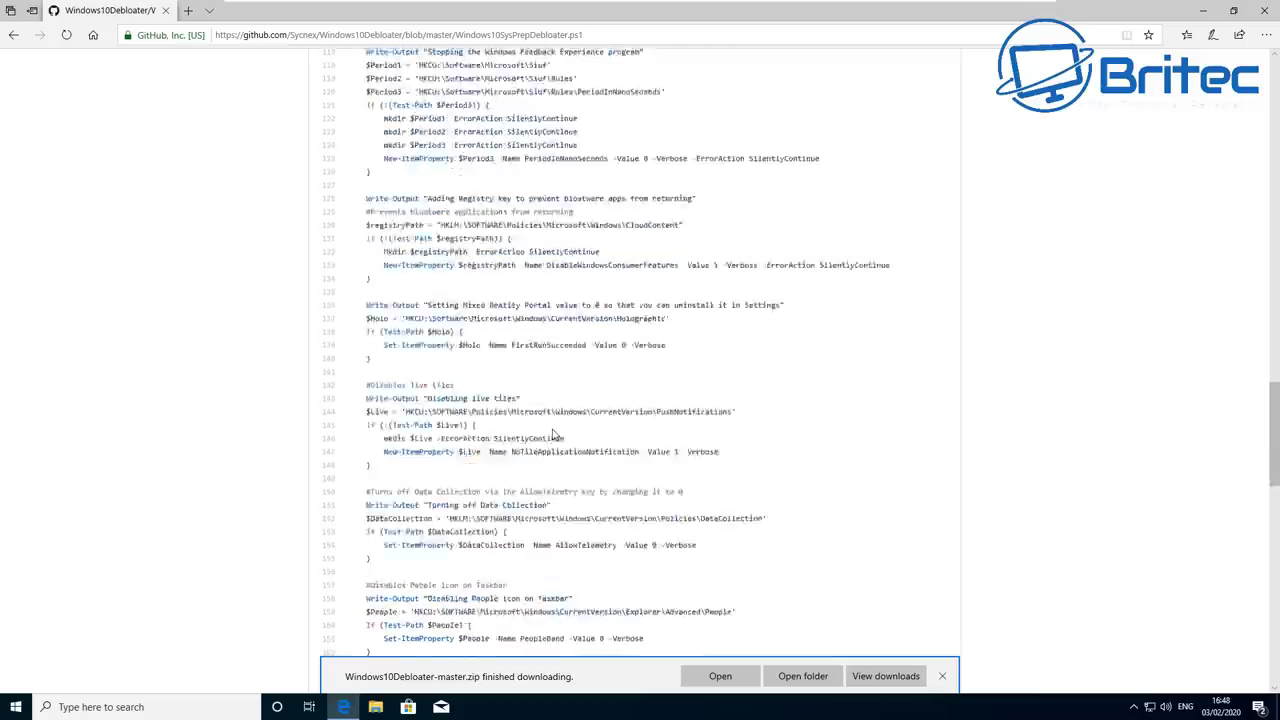
pyautogui.scroll(-2, 533, 403)
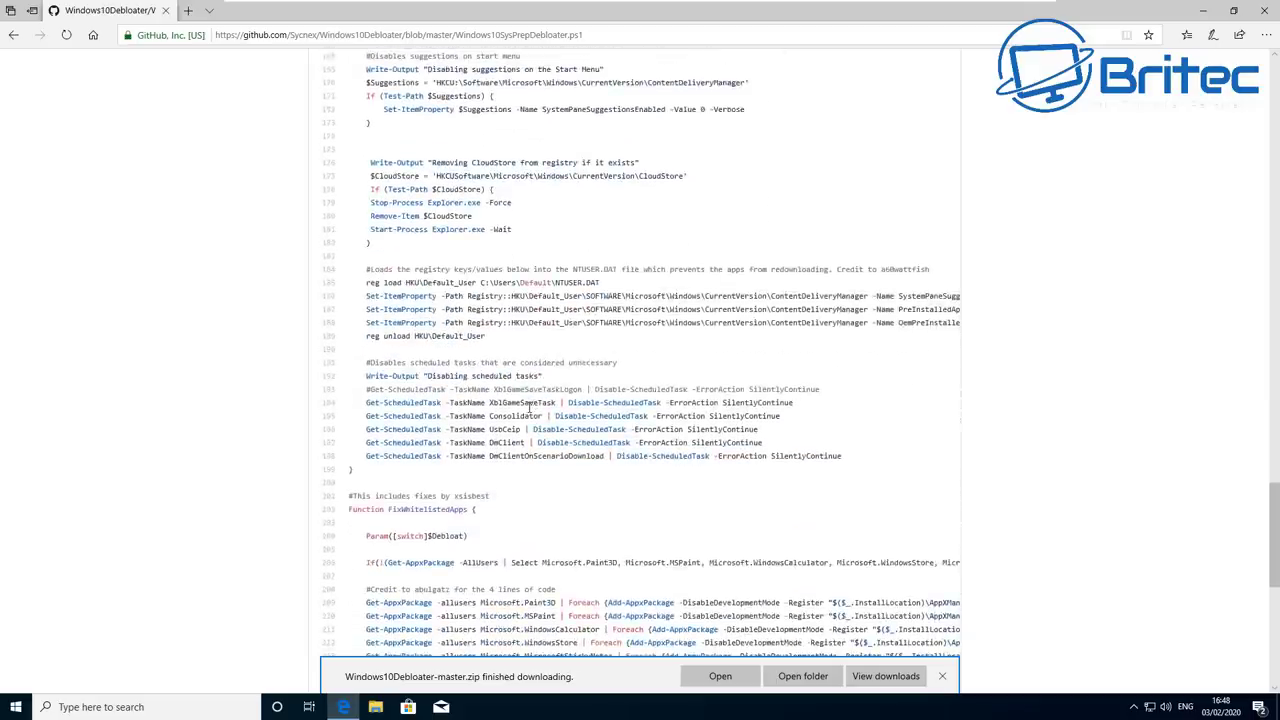
pyautogui.scroll(-3, 530, 405)
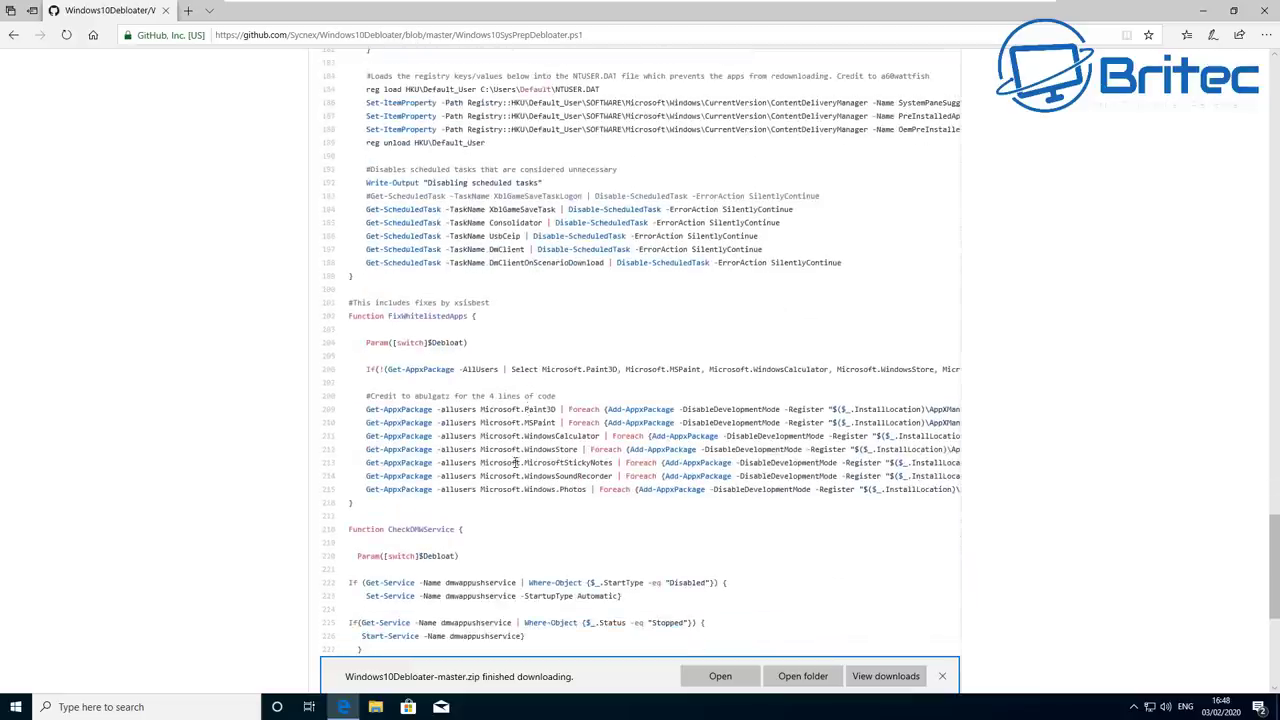
pyautogui.scroll(-6, 515, 462)
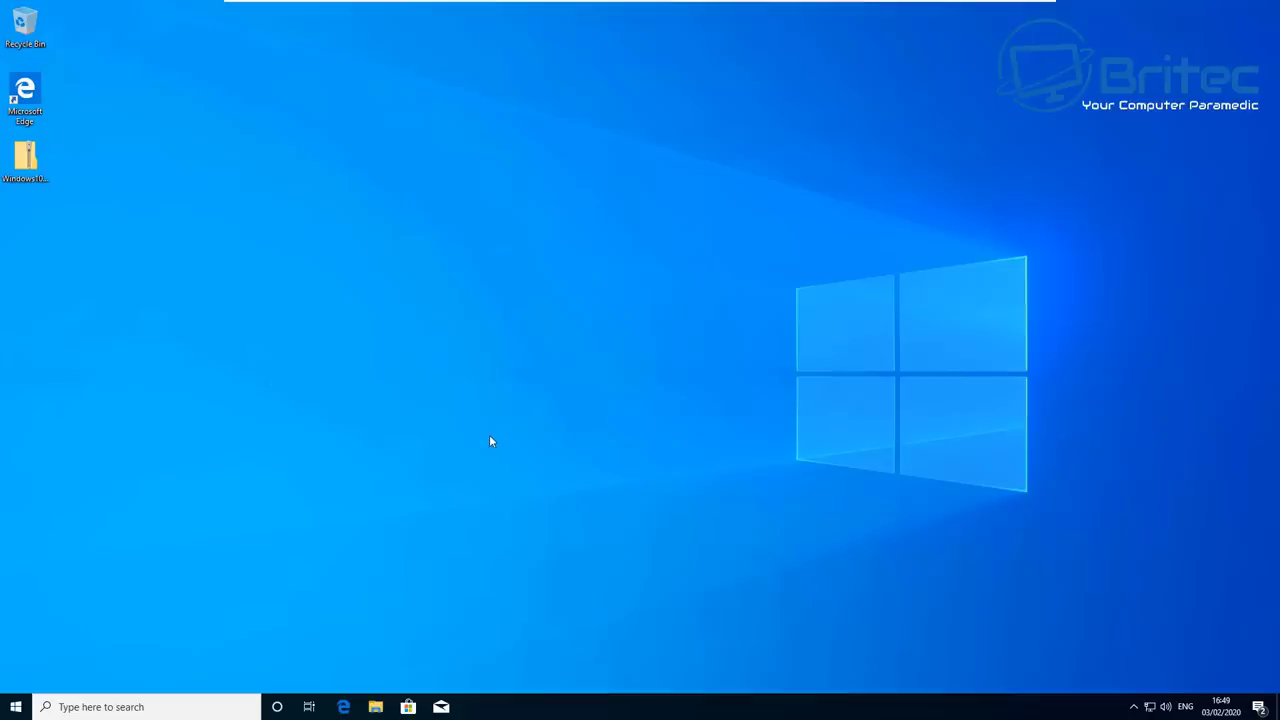
# - Move the downloaded Windows10Debloater-master ZIP to the middle of the desktop and extract it to the Desktop\Windows10Debloater-master folder
pyautogui.moveTo(25, 160); pyautogui.dragTo(583, 305)
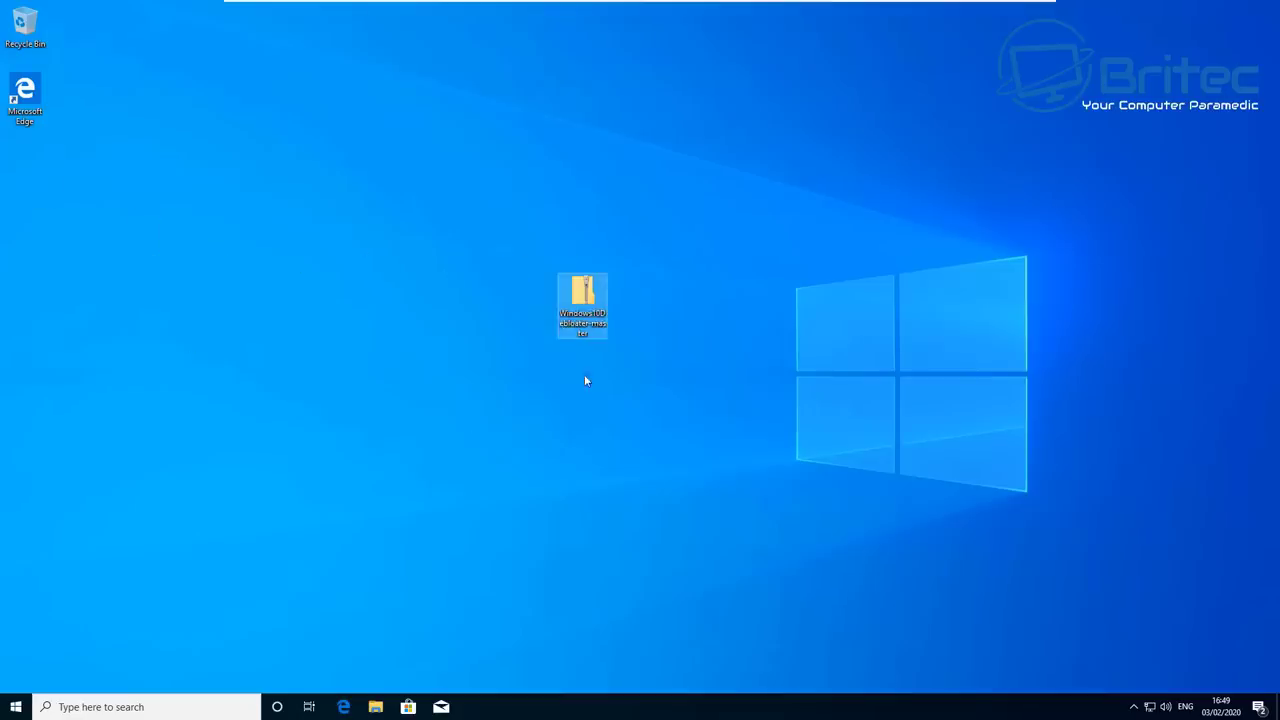
pyautogui.rightClick(583, 296)
pyautogui.click(620, 325)
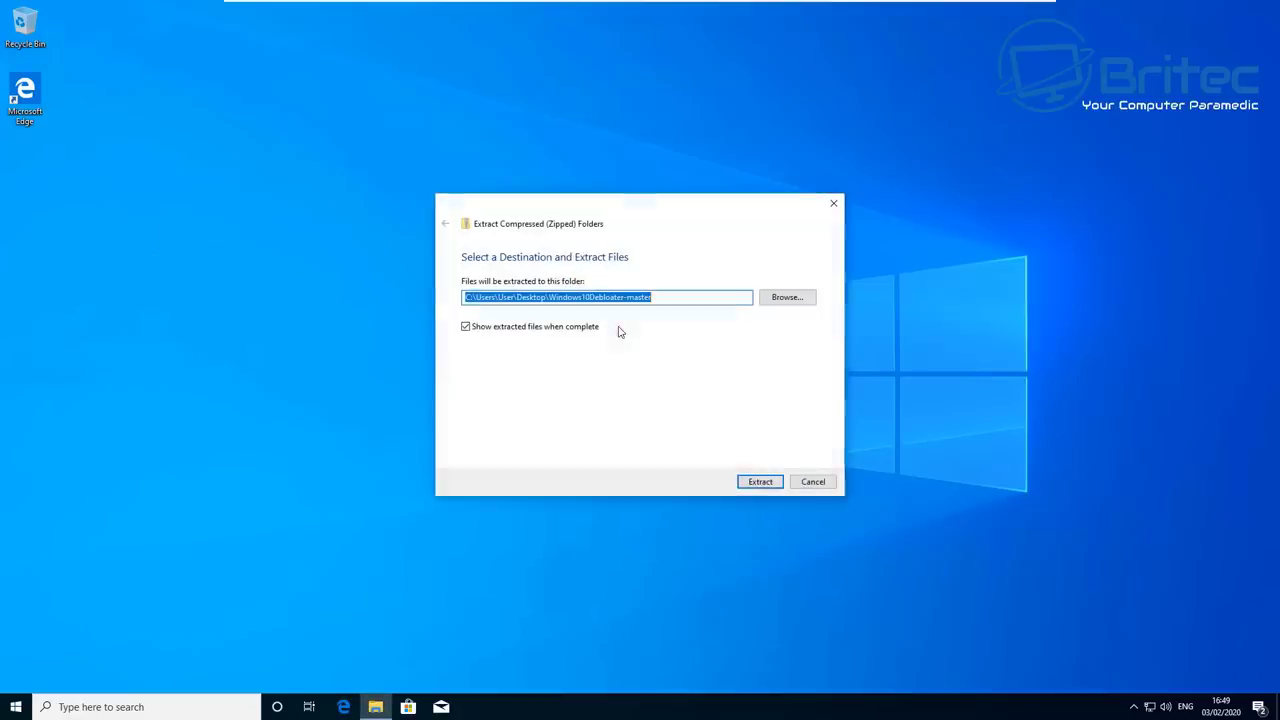
pyautogui.click(743, 484)
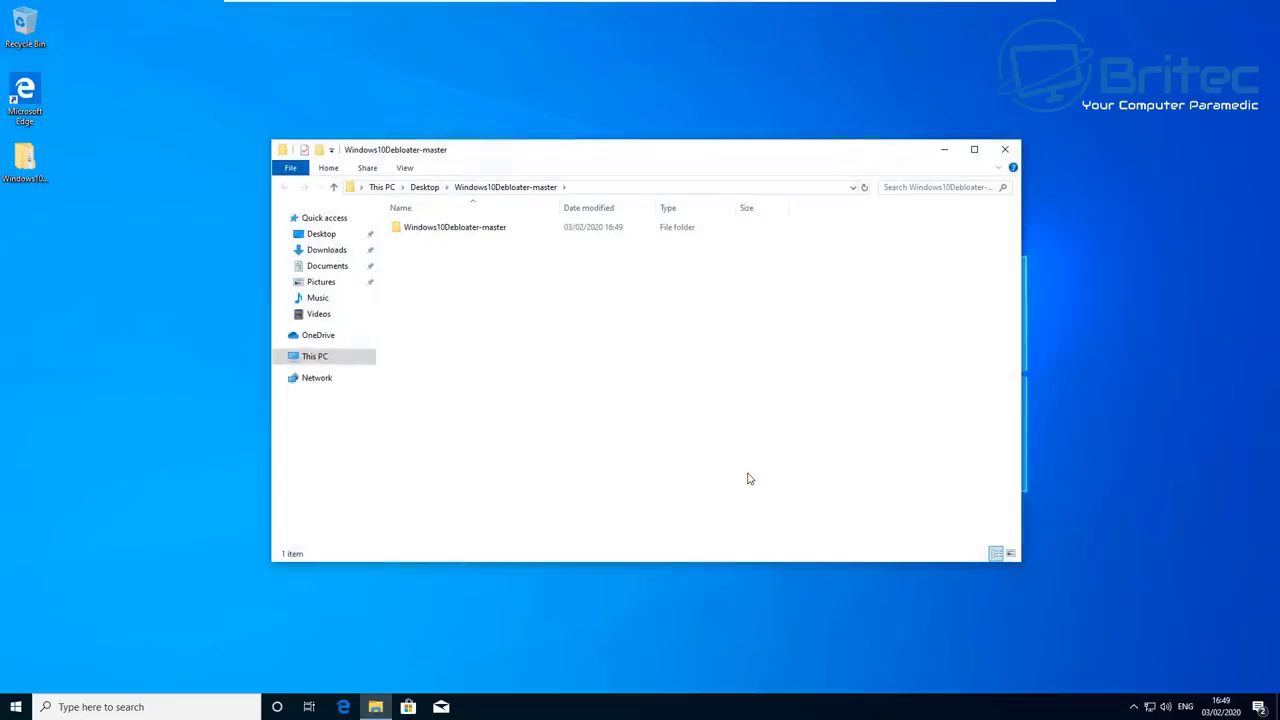
# - Open the inner Windows10Debloater-master folder, look over the files in Individual Scripts, and return to the script folder
pyautogui.doubleClick(490, 233)
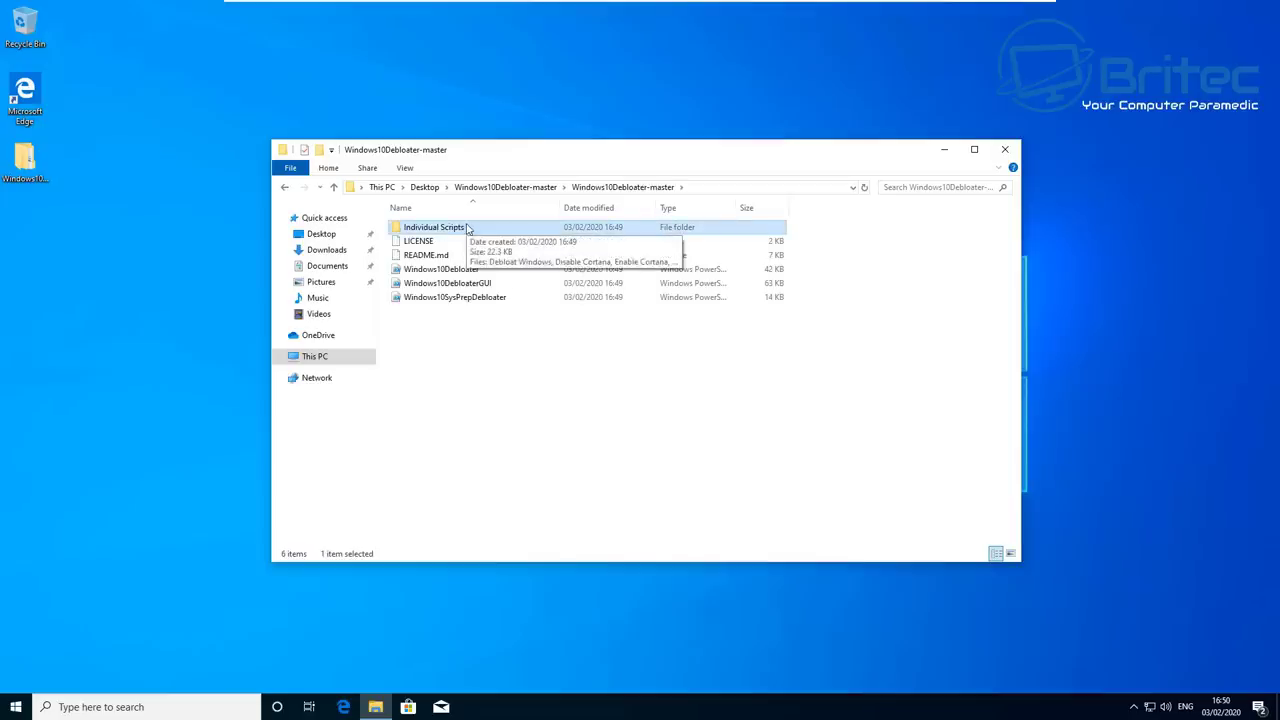
pyautogui.doubleClick(457, 229)
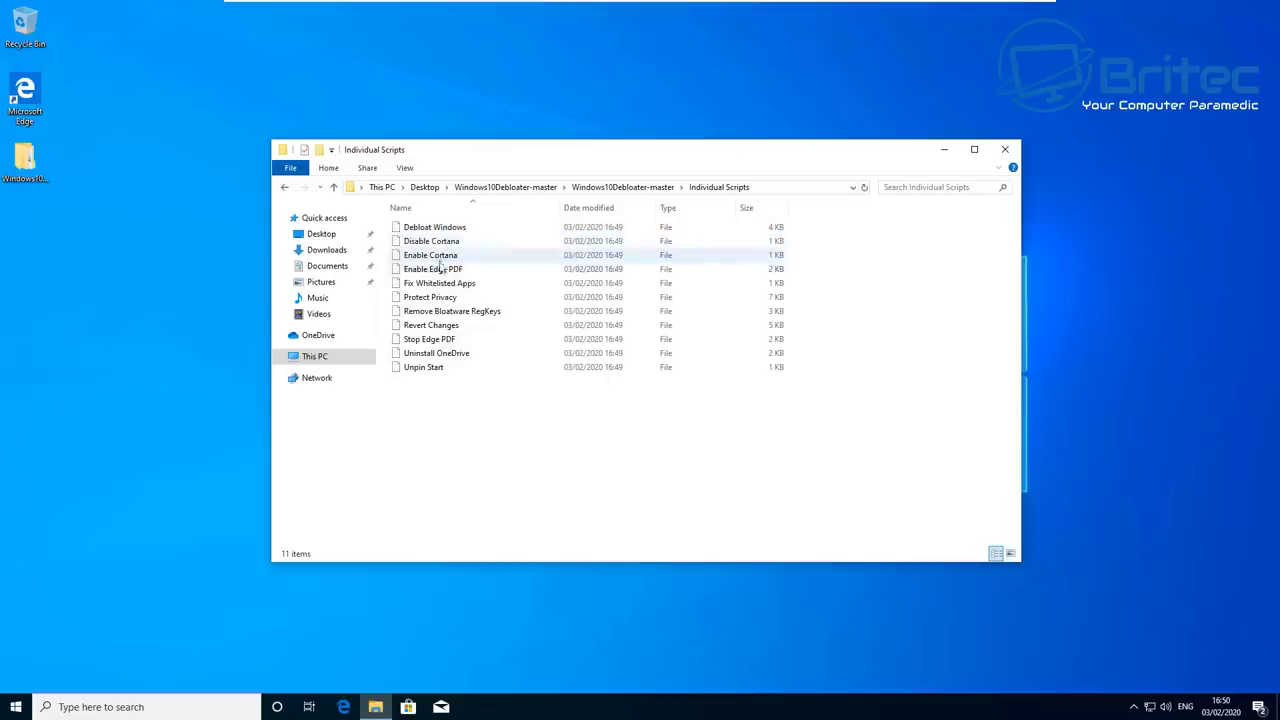
pyautogui.click(284, 187)
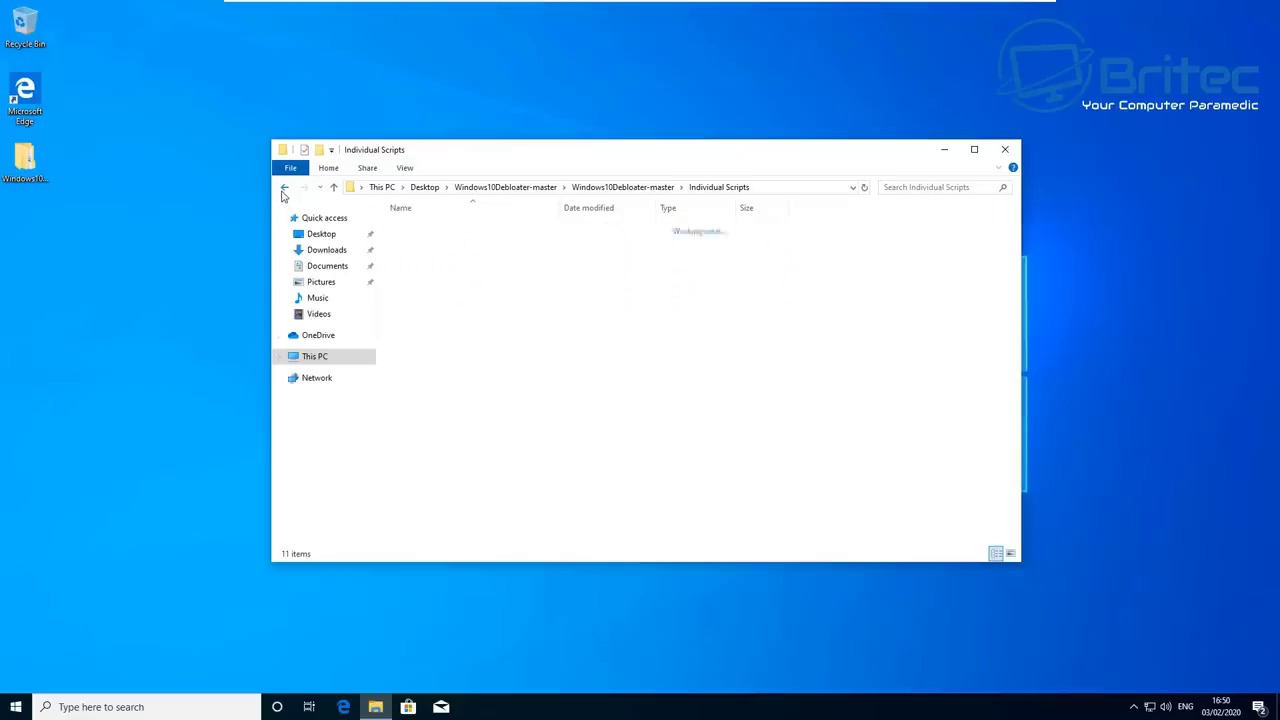
# - Open the Windows10SysPrepDebloater script from the extracted folder in Notepad
pyautogui.click(466, 298)
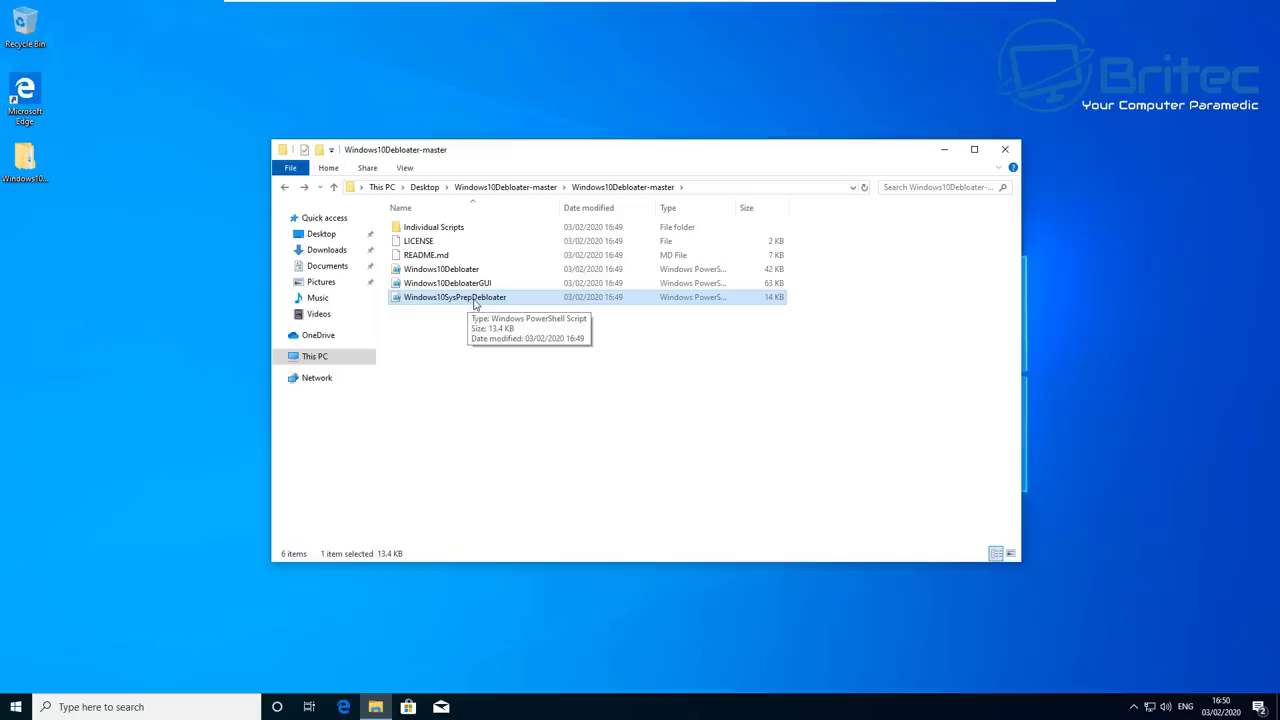
pyautogui.rightClick(475, 302)
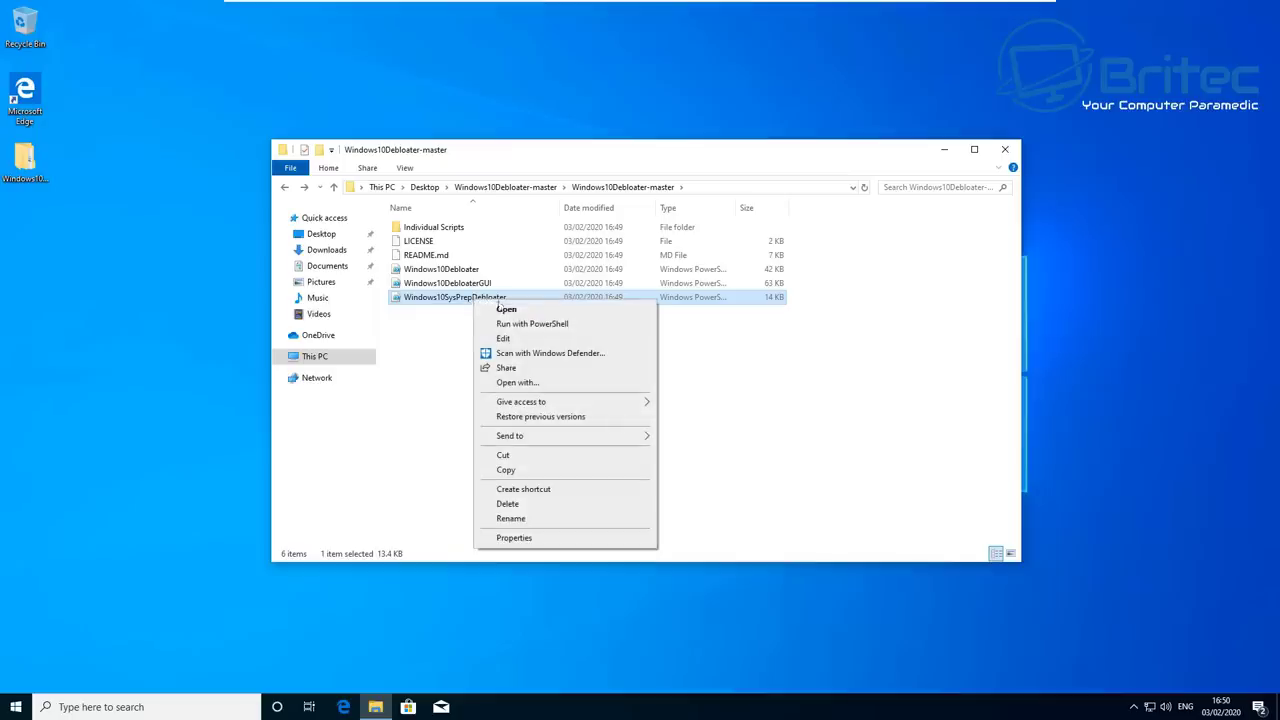
pyautogui.click(517, 383)
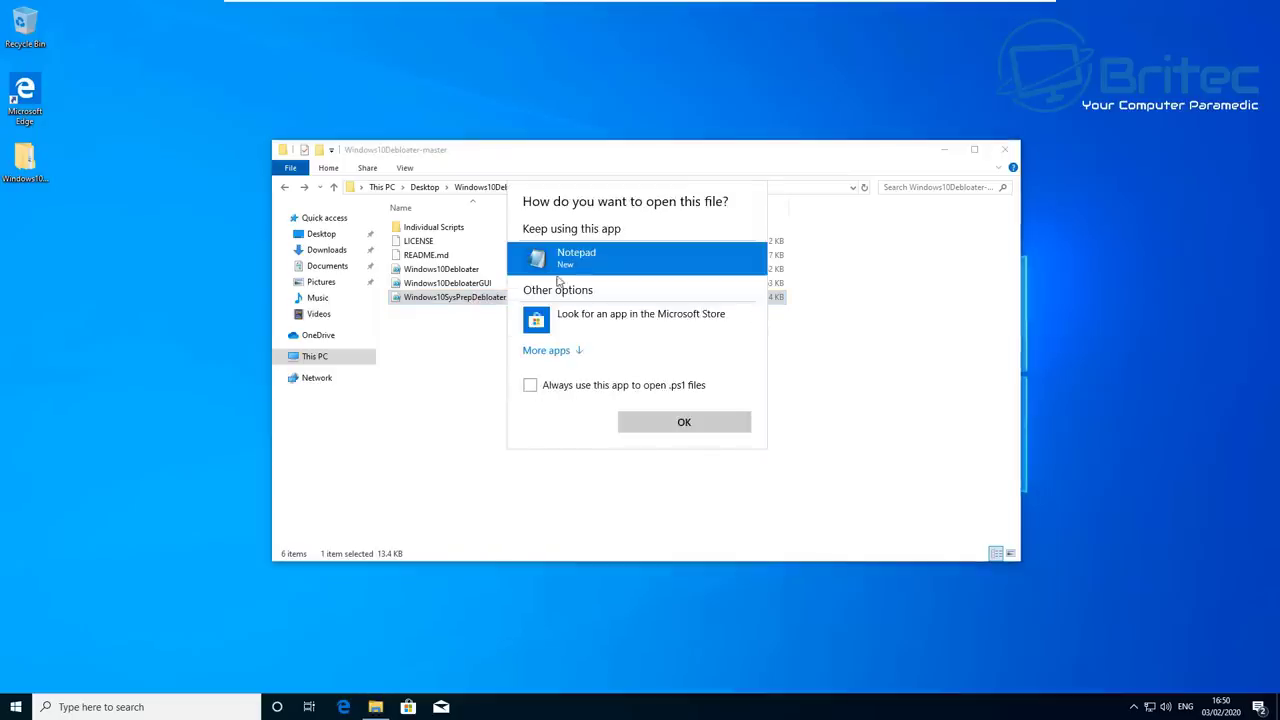
pyautogui.click(678, 422)
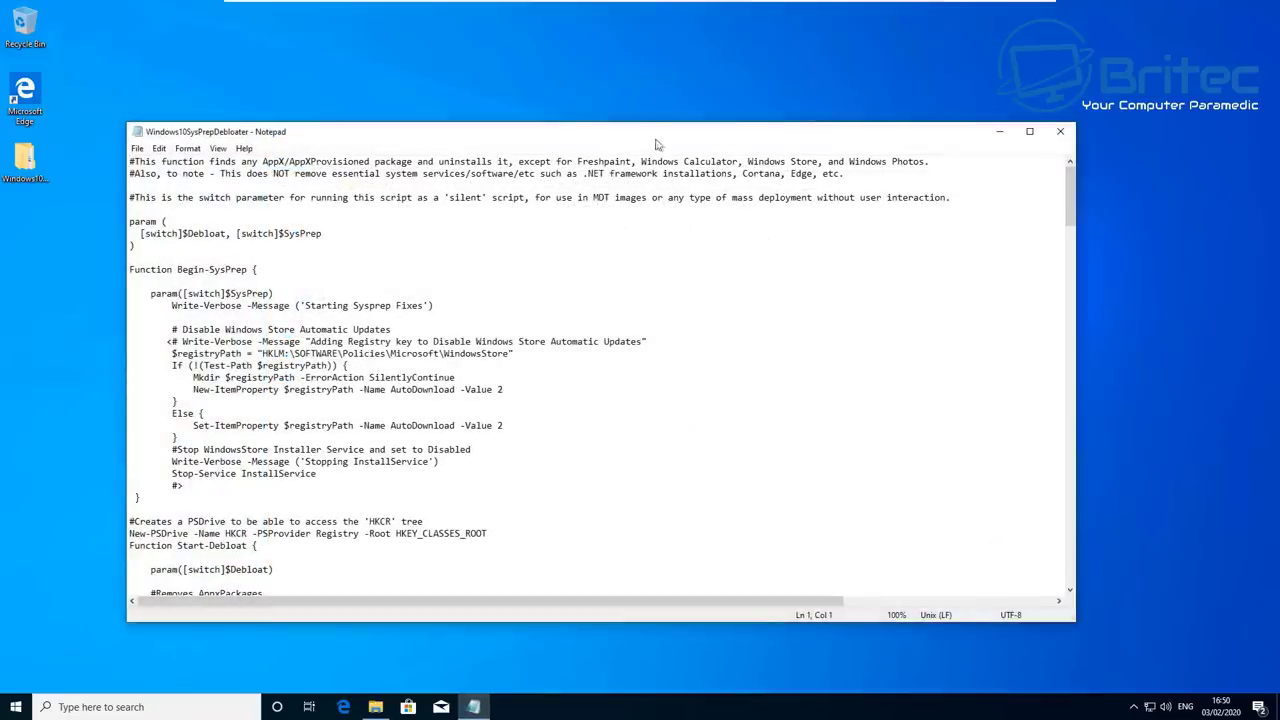
pyautogui.moveTo(664, 145); pyautogui.dragTo(682, 143)
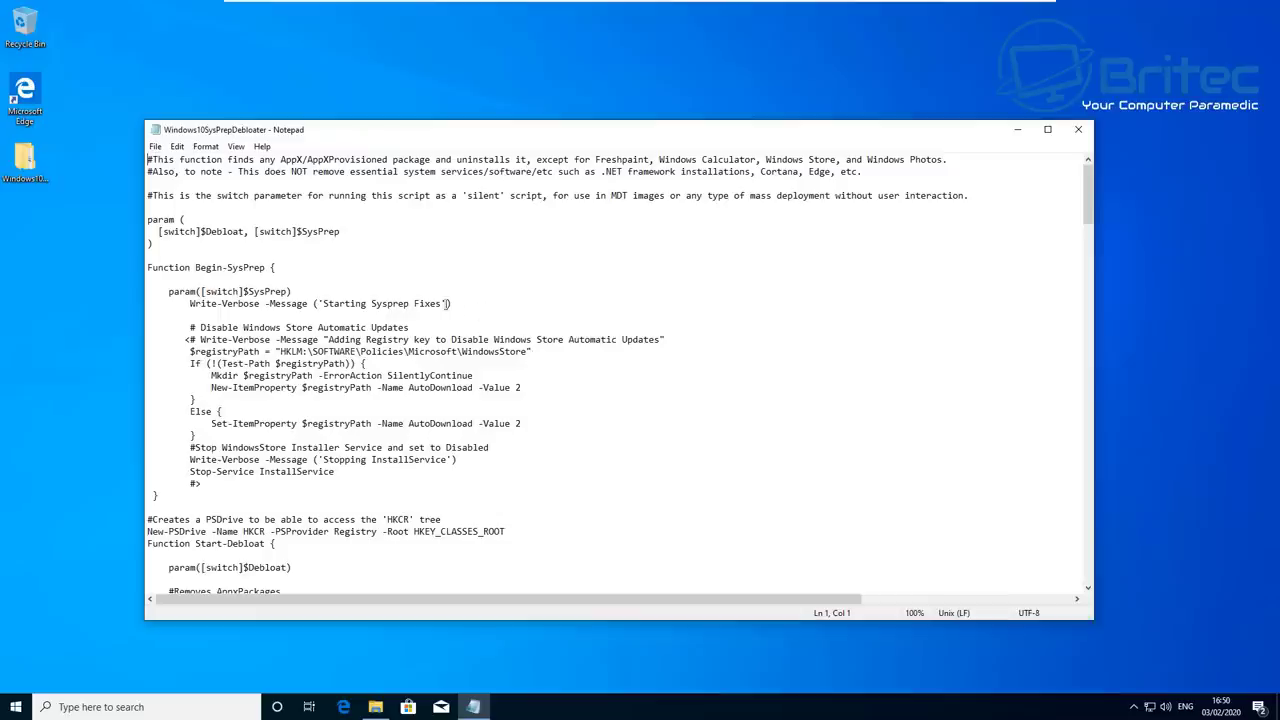
# - Read through the script's MDT images note, whitelisted apps, registry keys, and People icon and Start menu suggestion sections, then close Notepad
pyautogui.moveTo(608, 196); pyautogui.dragTo(668, 203)
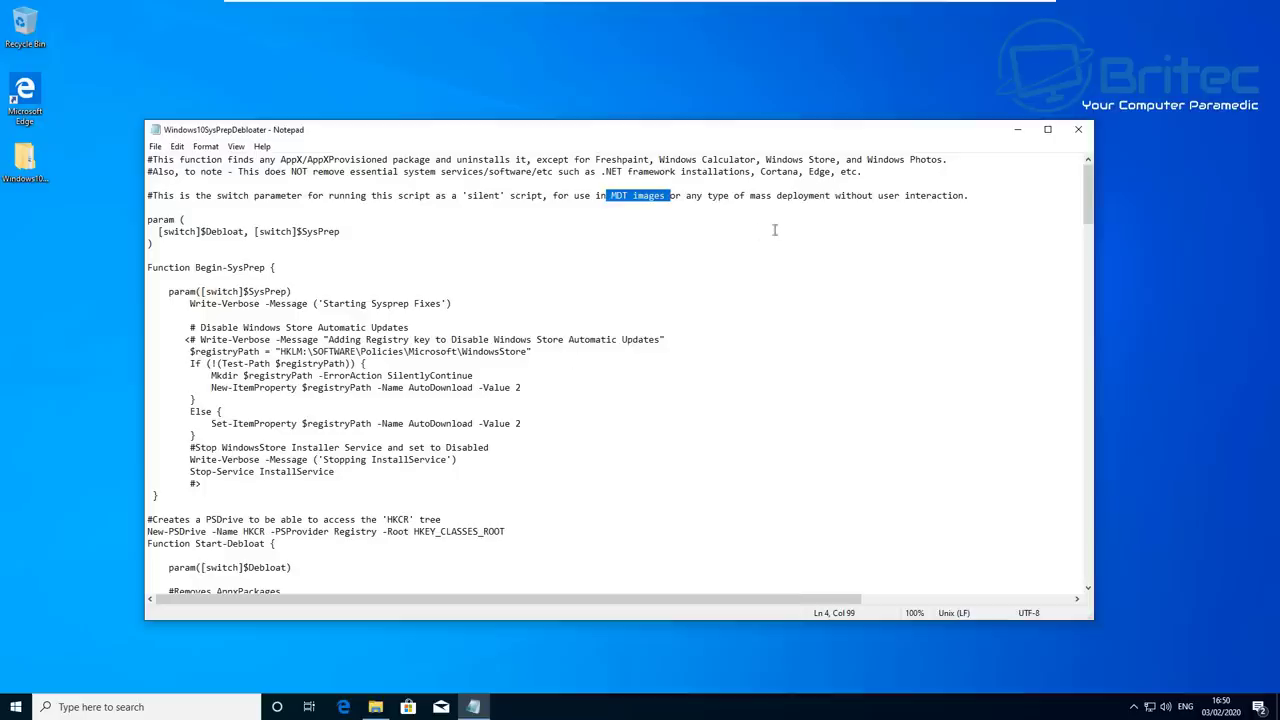
pyautogui.click(510, 339)
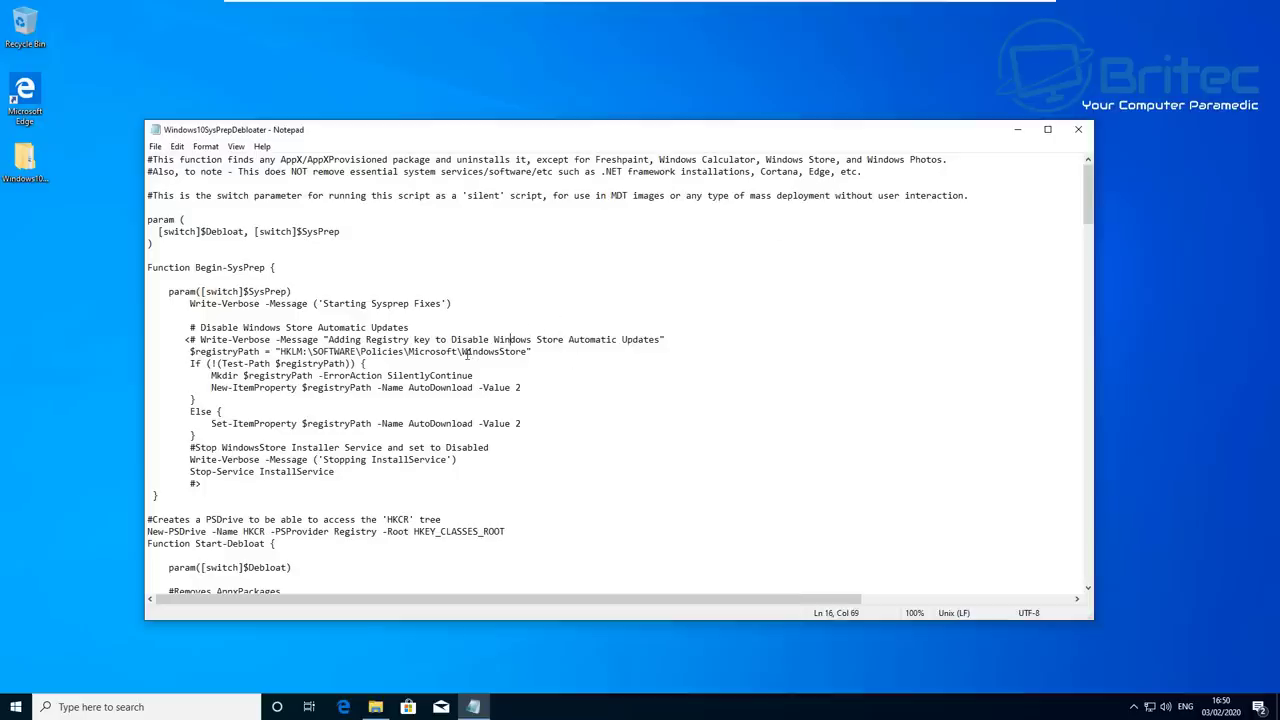
pyautogui.scroll(-6, 466, 356)
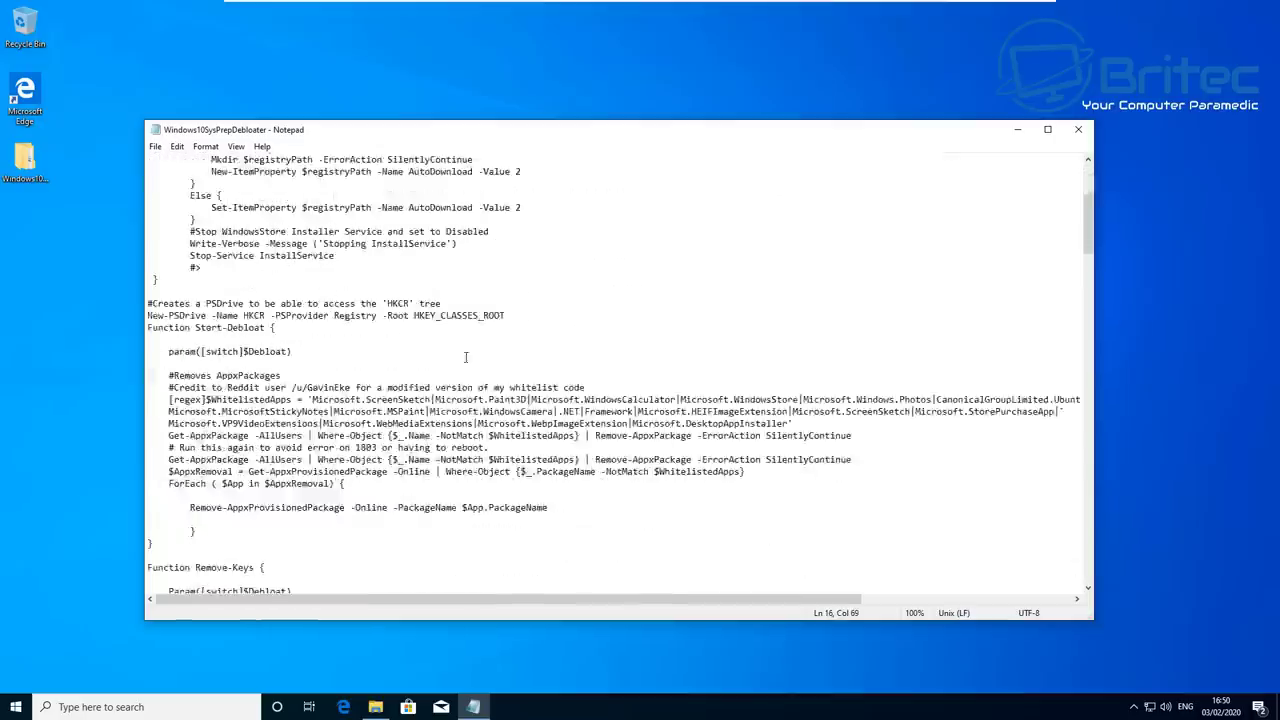
pyautogui.scroll(-3, 466, 356)
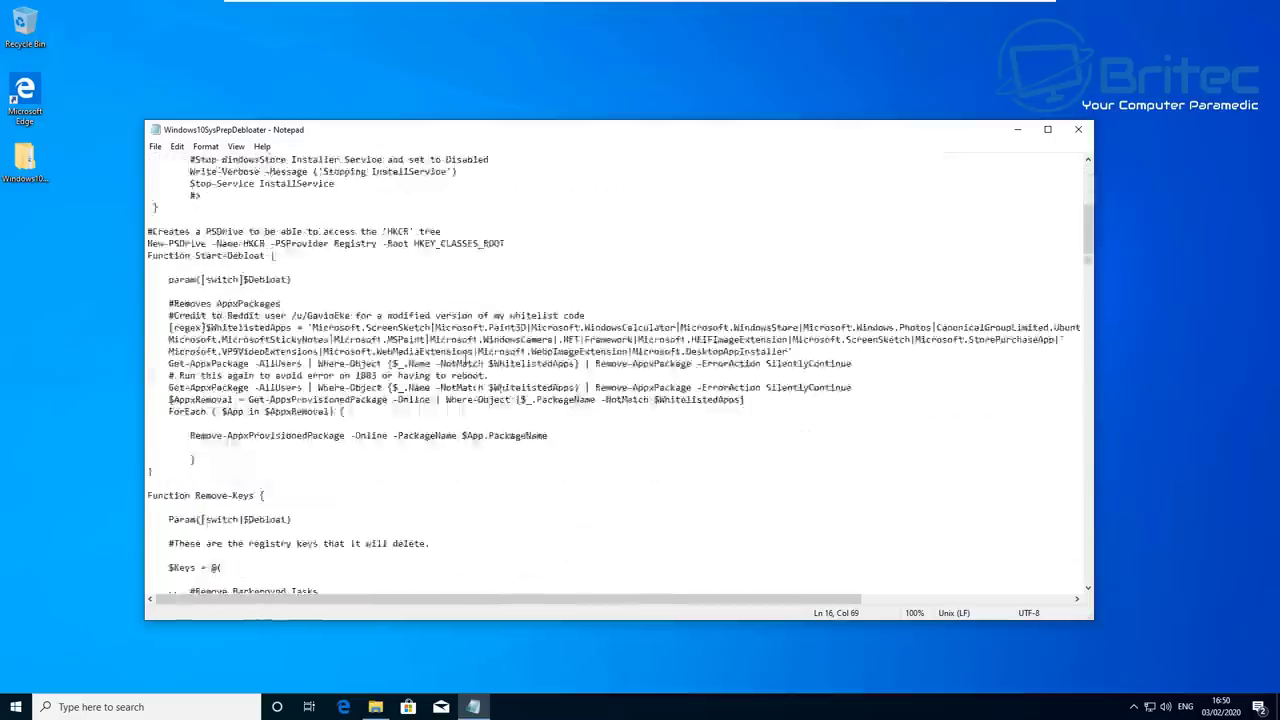
pyautogui.scroll(-9, 465, 357)
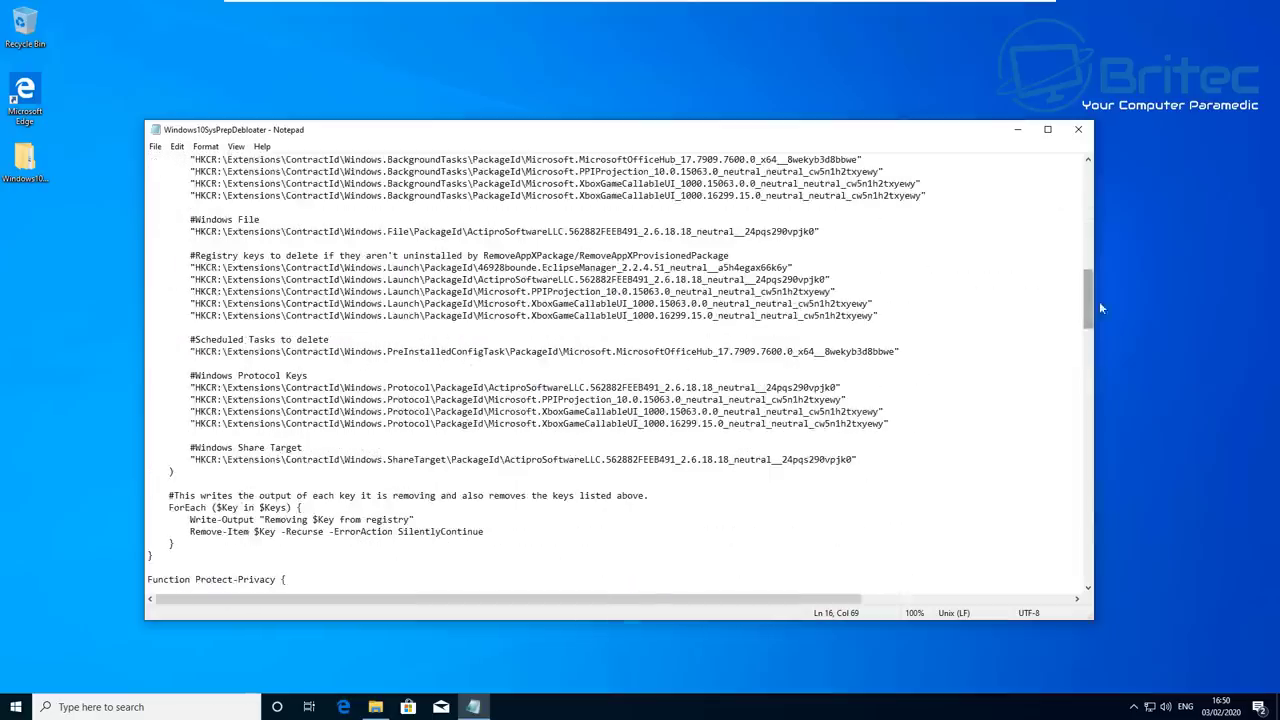
pyautogui.moveTo(1088, 308); pyautogui.dragTo(1083, 436)
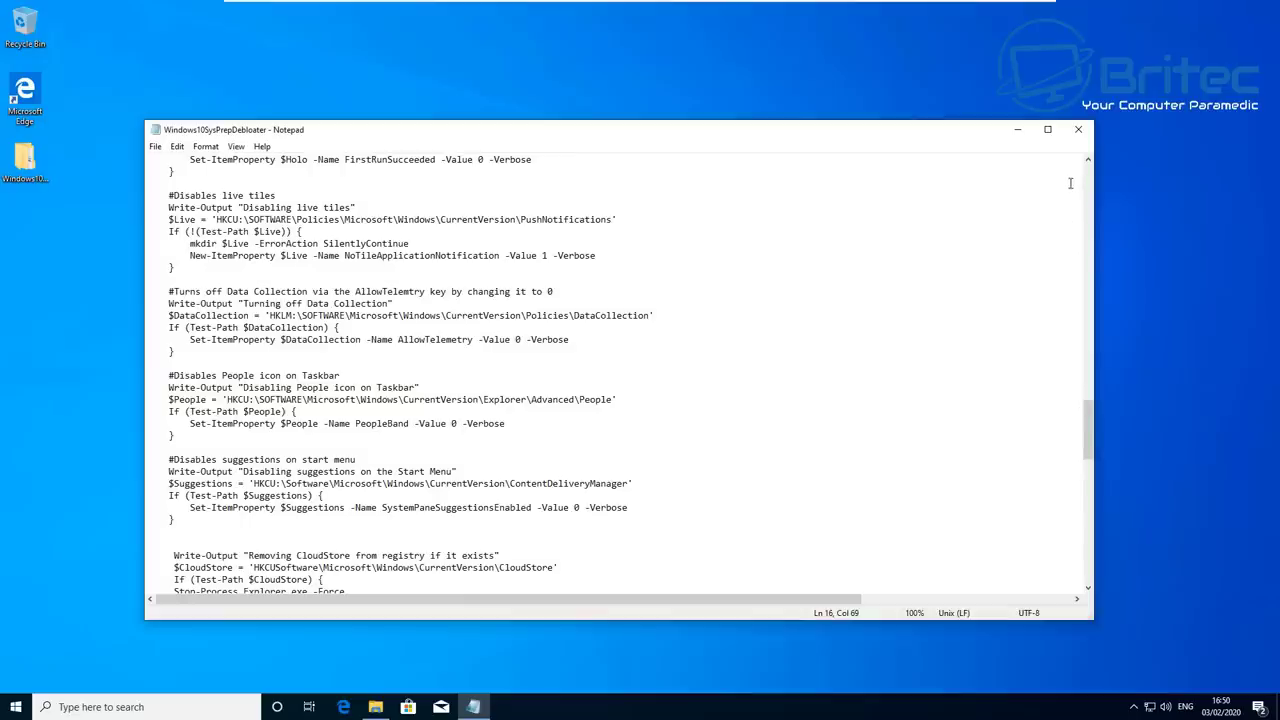
pyautogui.moveTo(174, 375); pyautogui.dragTo(340, 376)
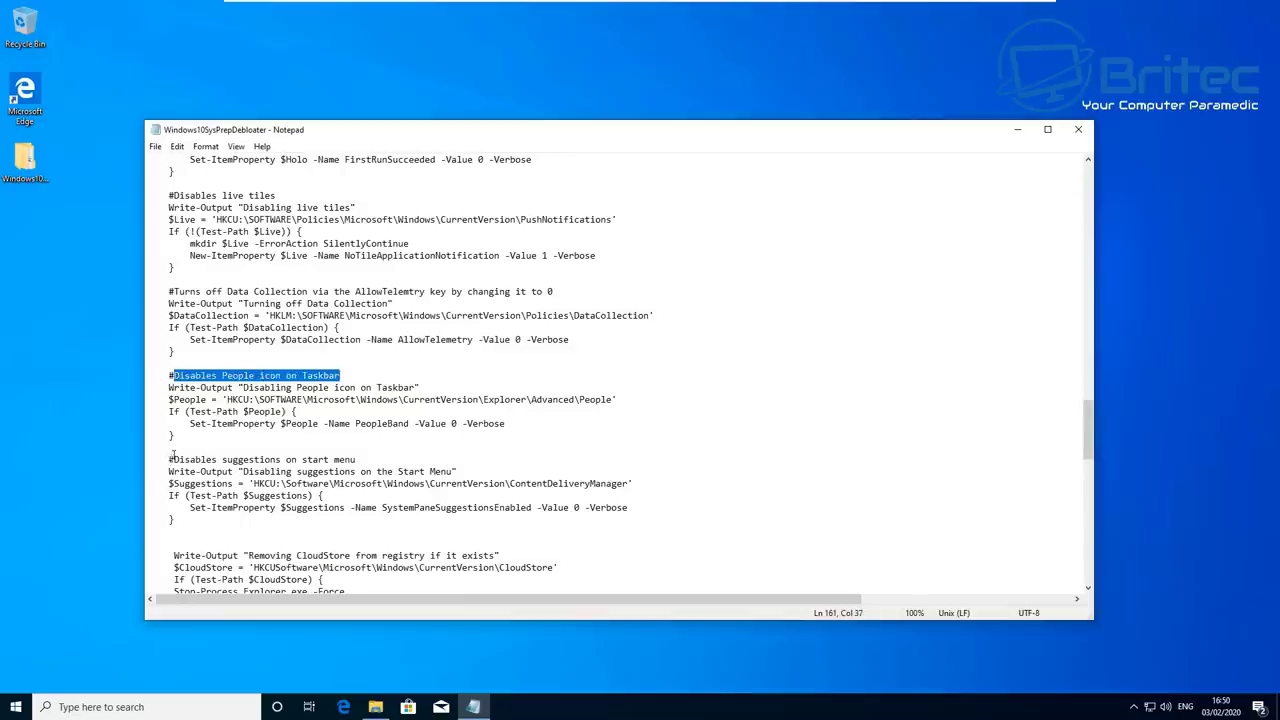
pyautogui.moveTo(174, 459); pyautogui.dragTo(363, 461)
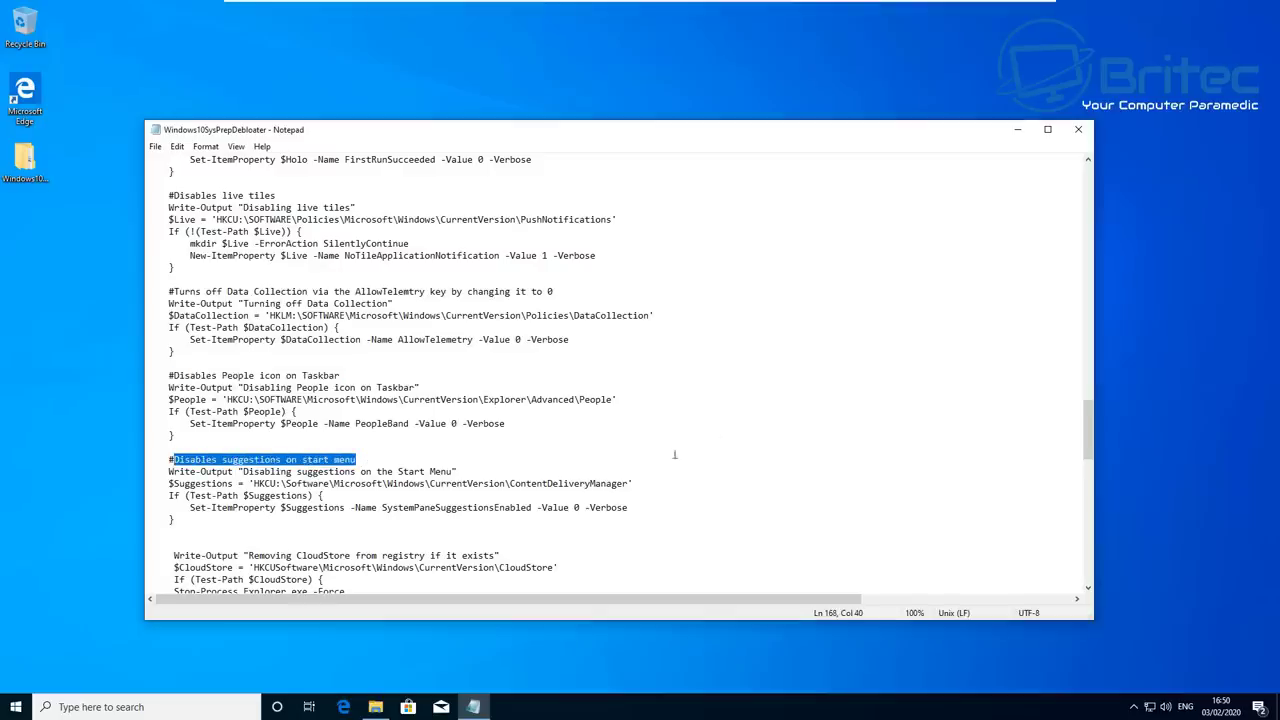
pyautogui.click(1078, 129)
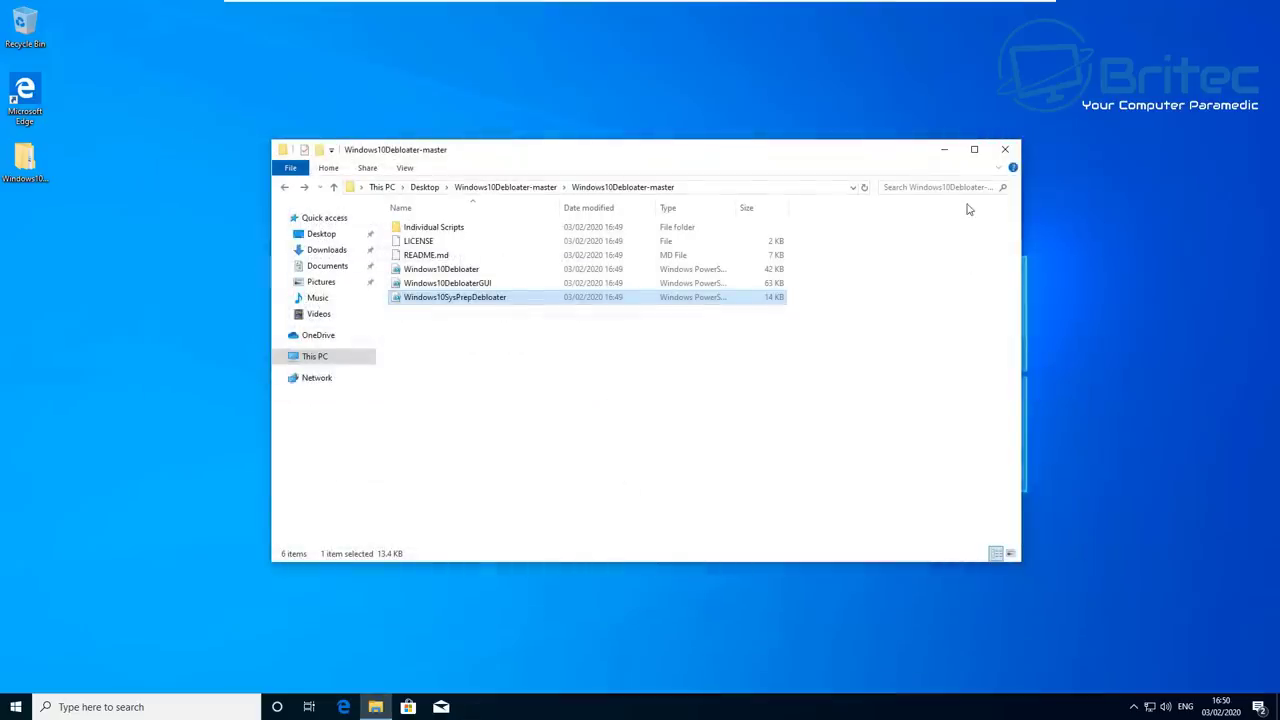
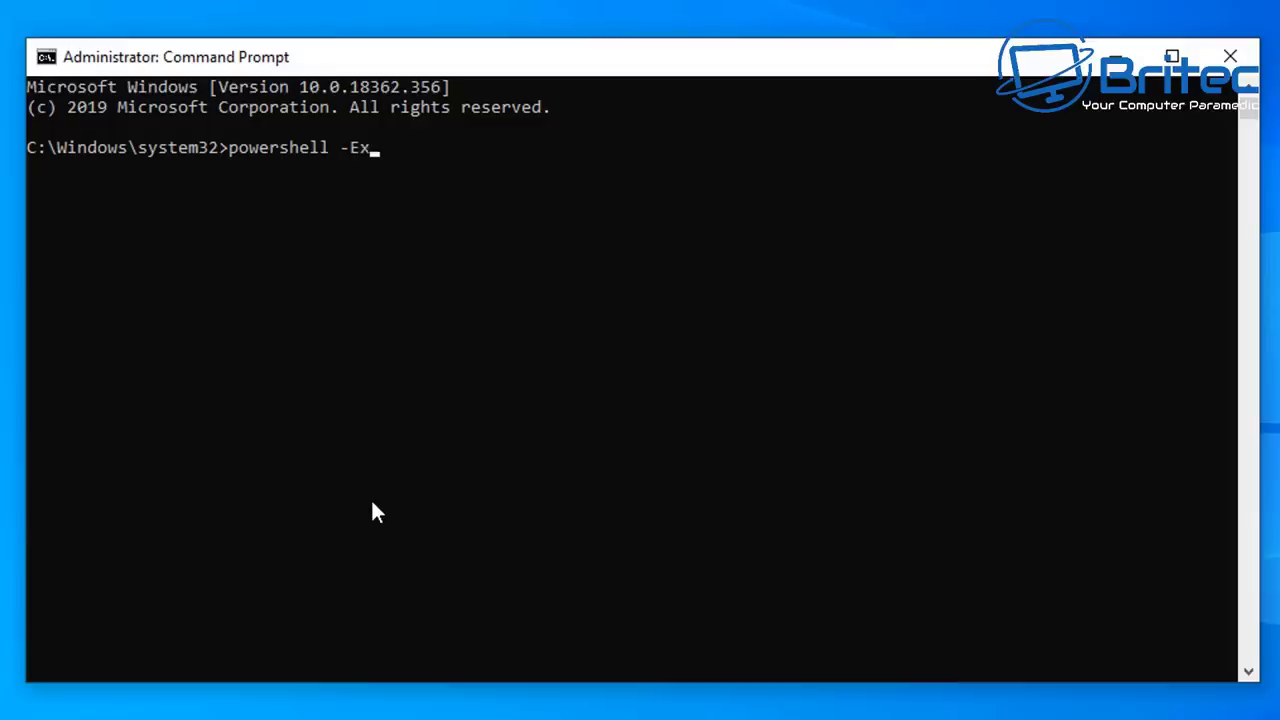
# - Start PowerShell from the administrator Command Prompt with powershell -ExecutionPolicy Bypass
pyautogui.write('nPolicy')
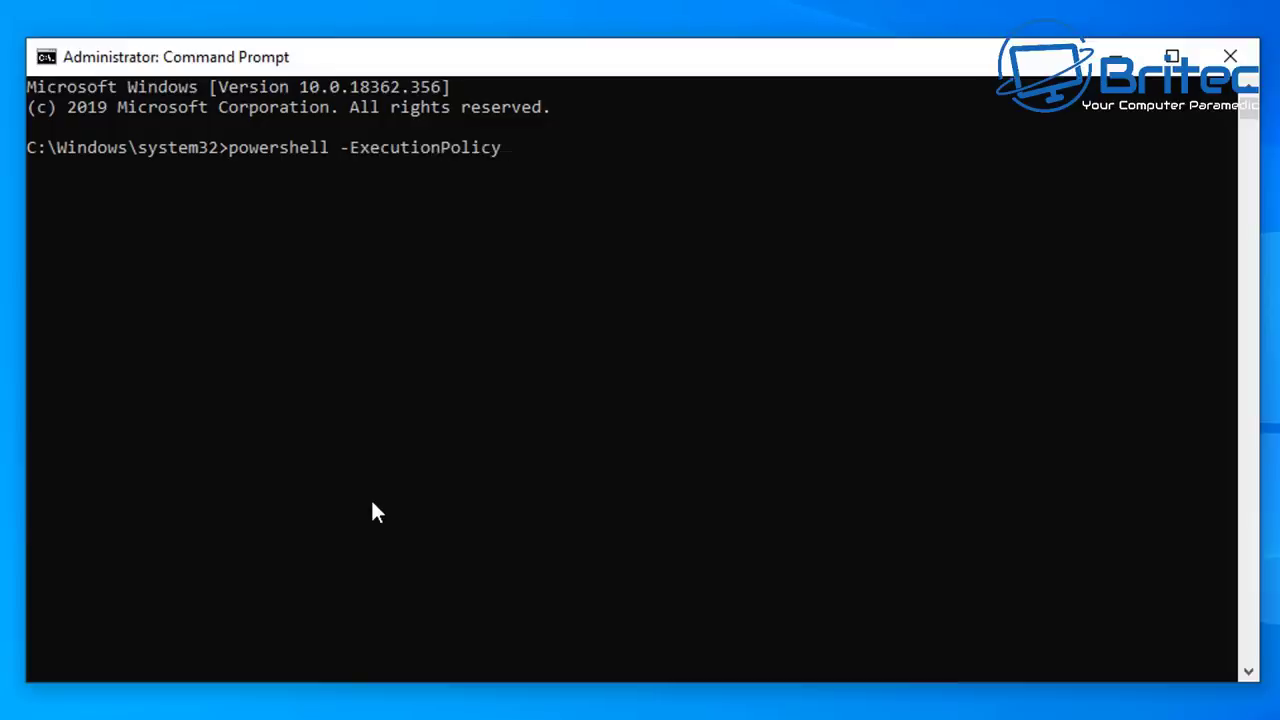
pyautogui.write(' Bypass')
pyautogui.press('Return')
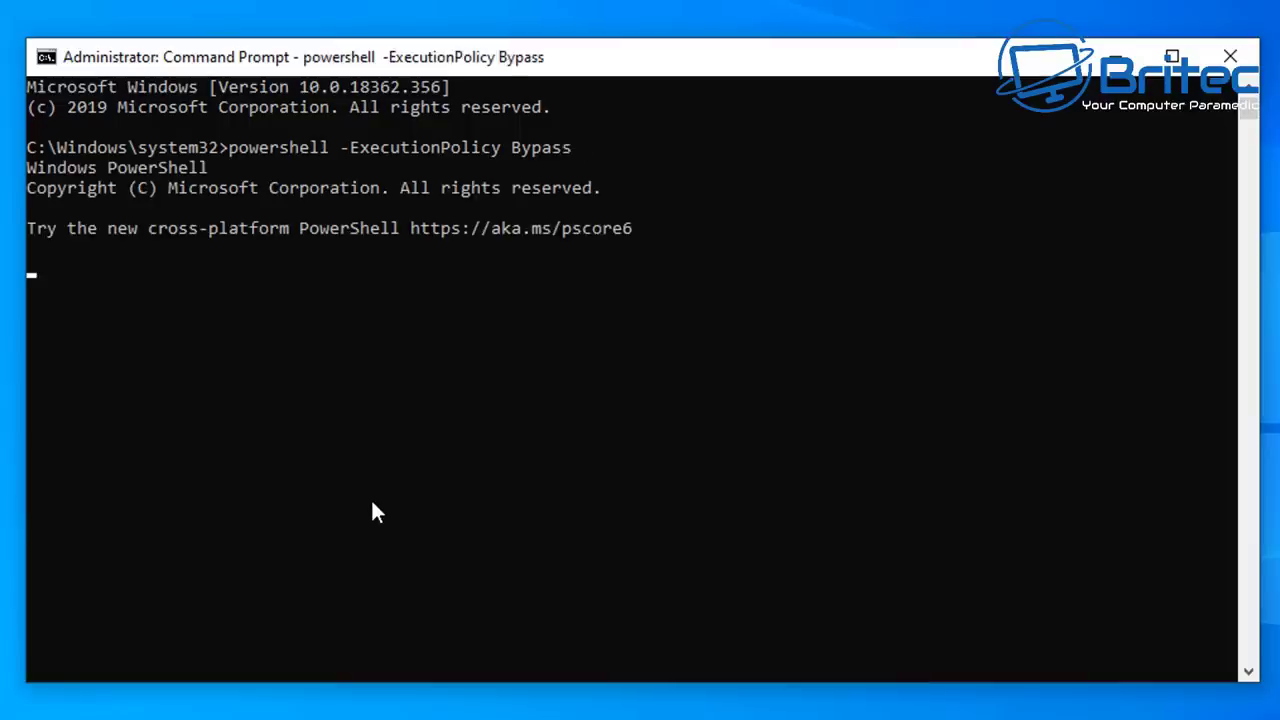
# - Change to the home directory with cd ~, and from there into .\Desktop\Windows10Debloater-master
pyautogui.write('cd ~')
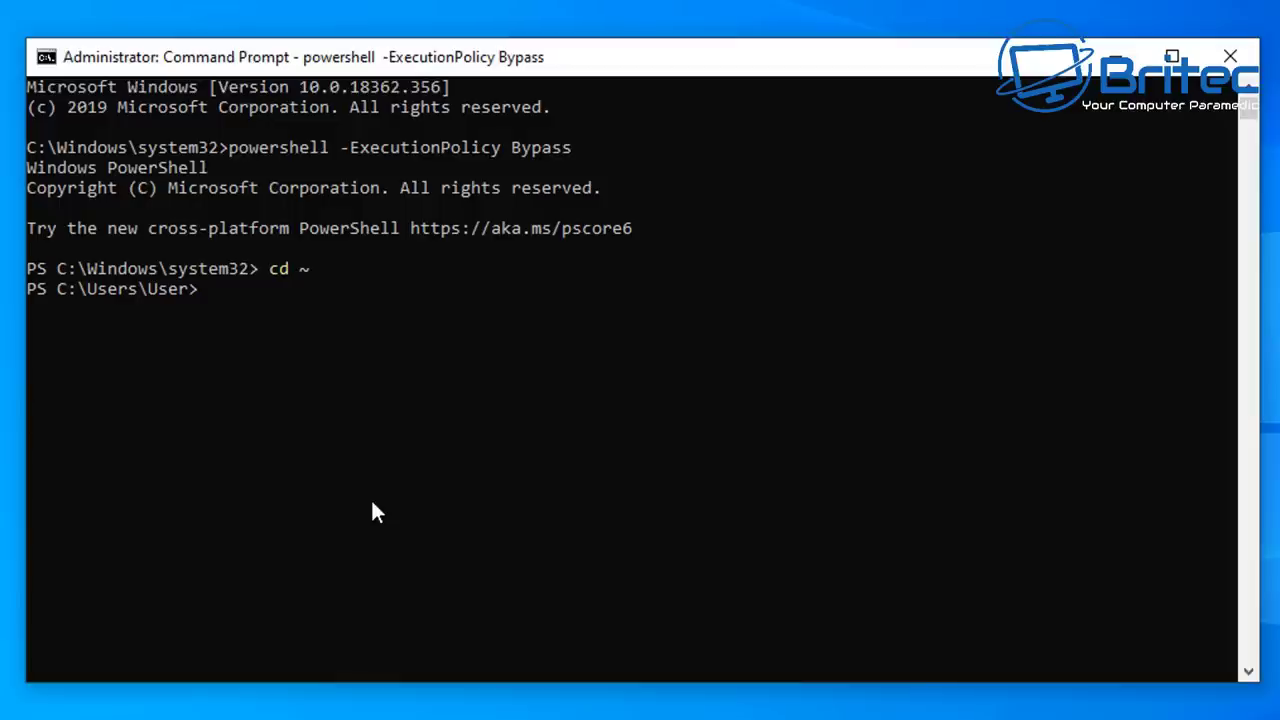
pyautogui.write('cd .\\Desktop')
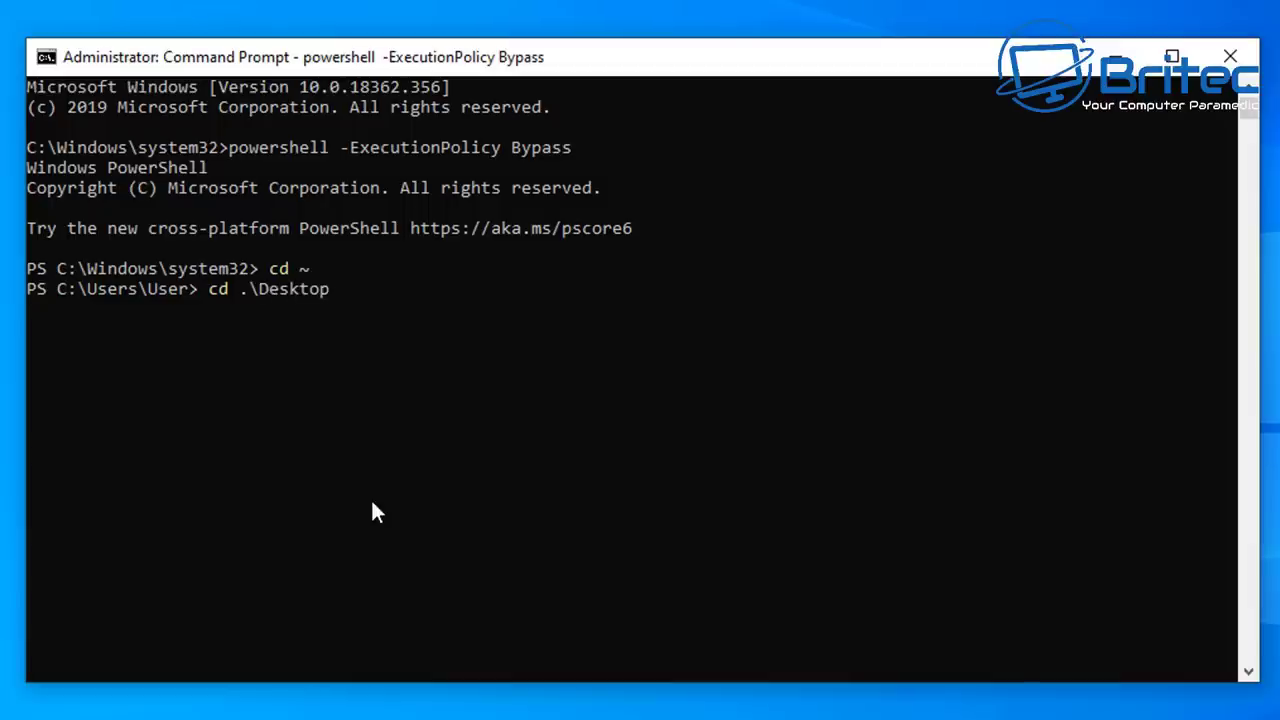
pyautogui.write('\\Windows10')
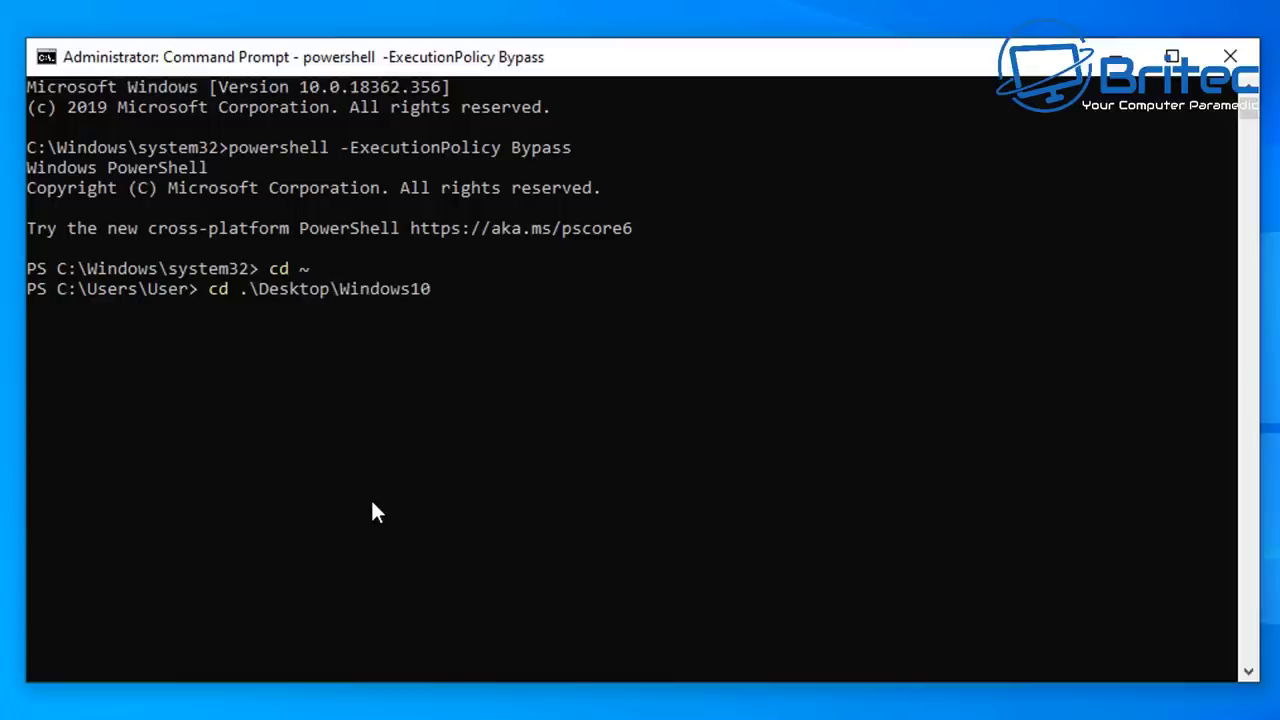
pyautogui.write('Debloater')
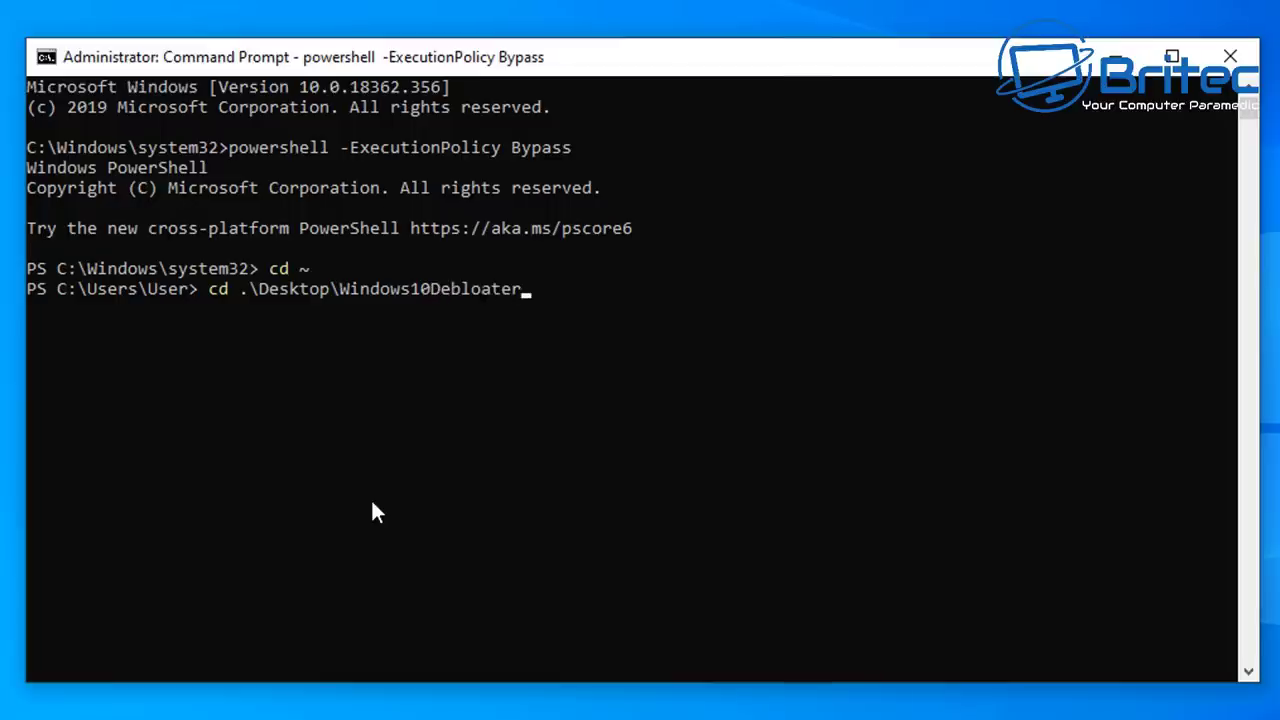
pyautogui.write('-master')
pyautogui.press('Return')
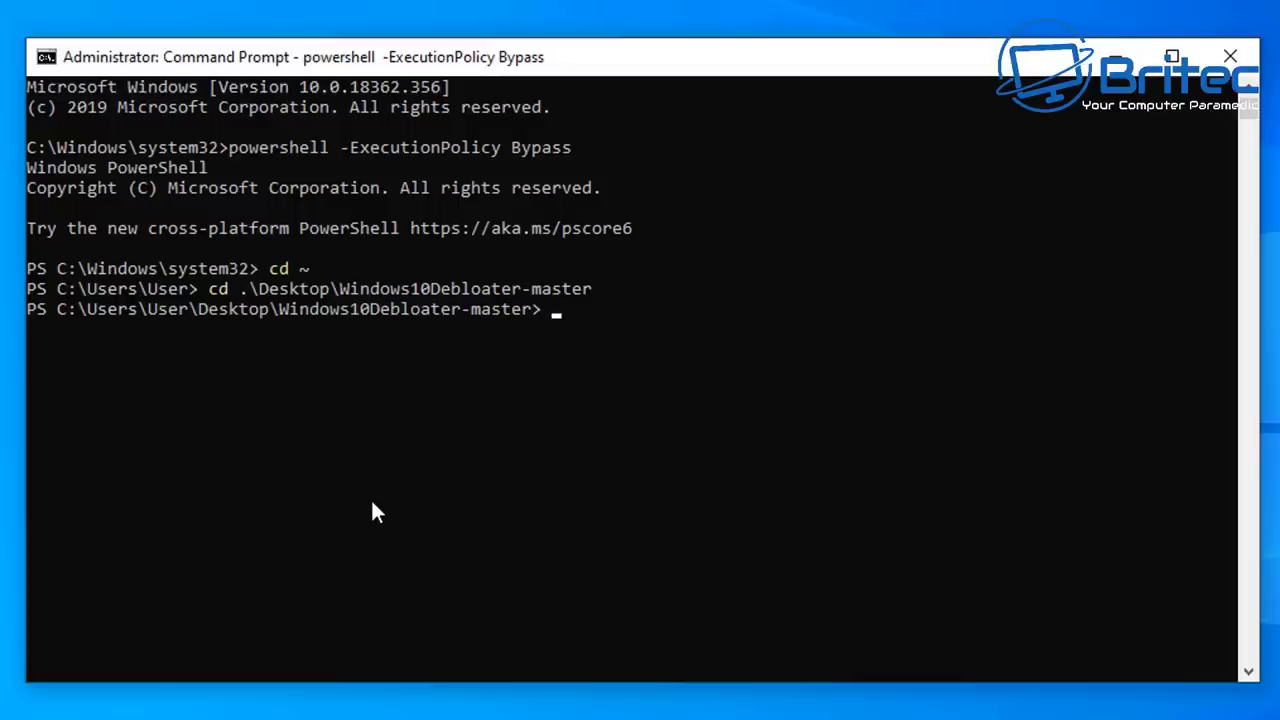
# - Run the .\Windows10SysPrepDebloater.ps1 script from the Windows10Debloater-master directory
pyautogui.write('.\\Windows')
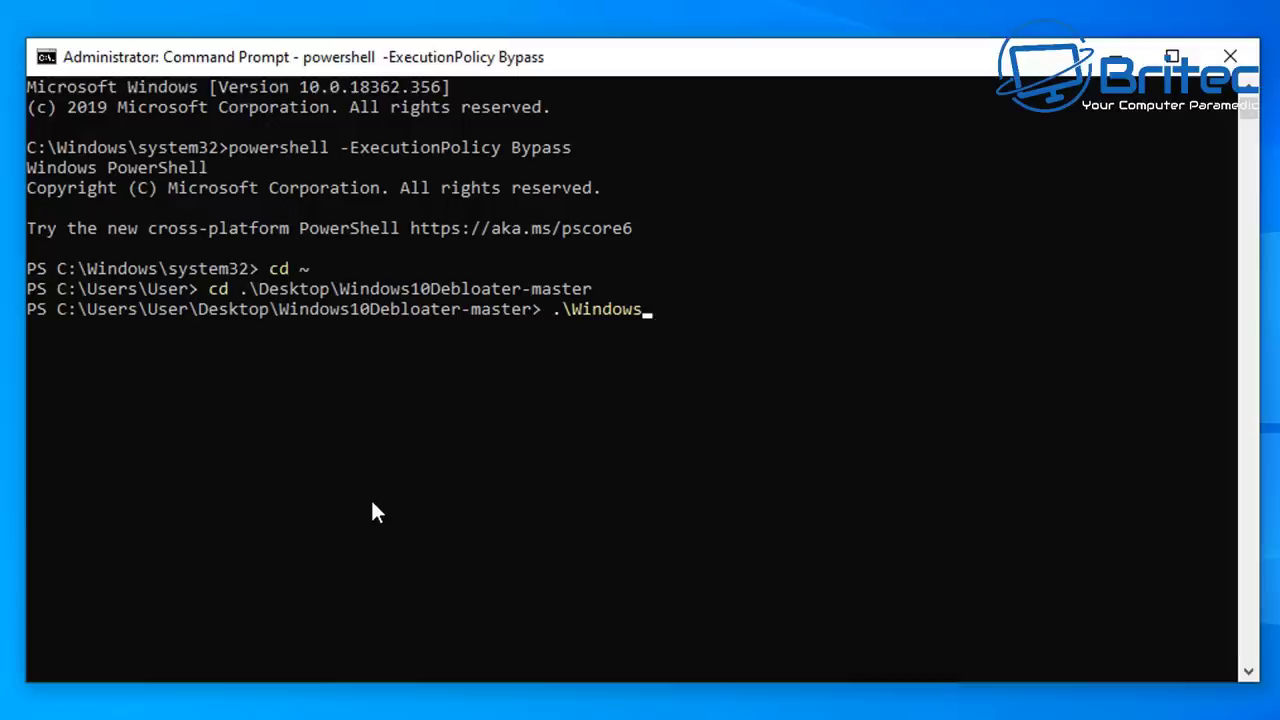
pyautogui.write('10SysPrep')
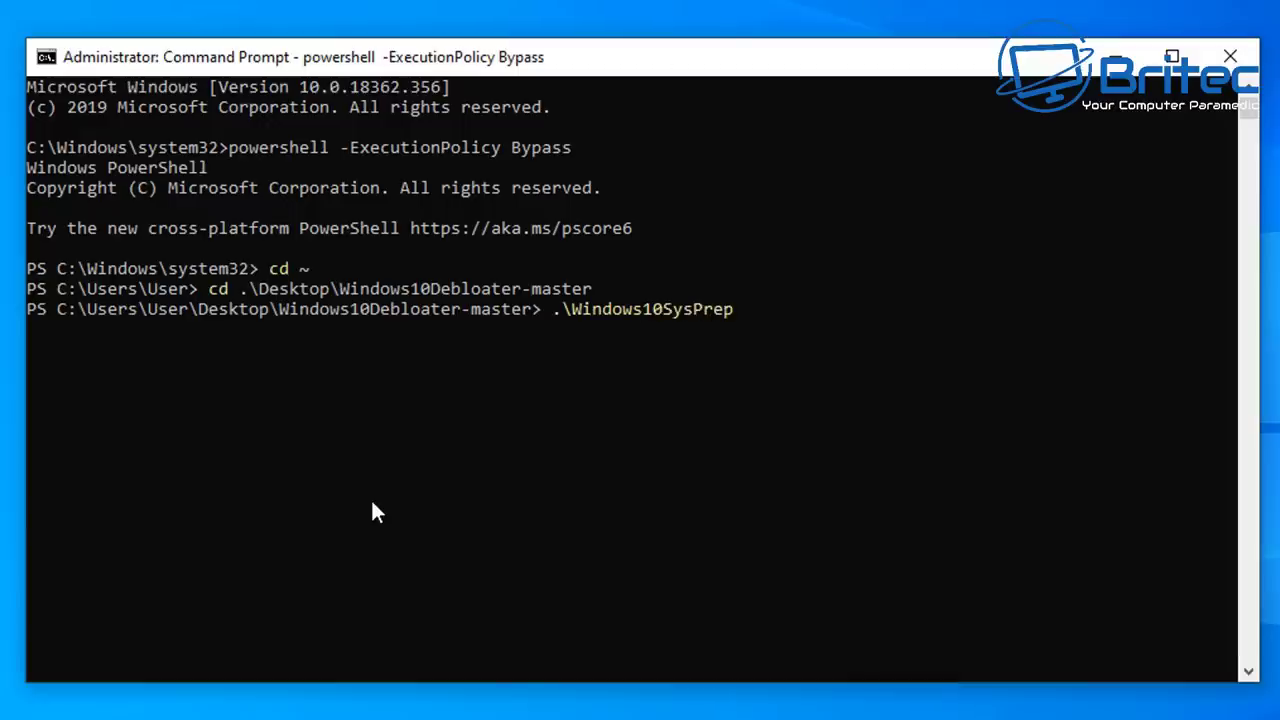
pyautogui.write('Debloater.ps1')
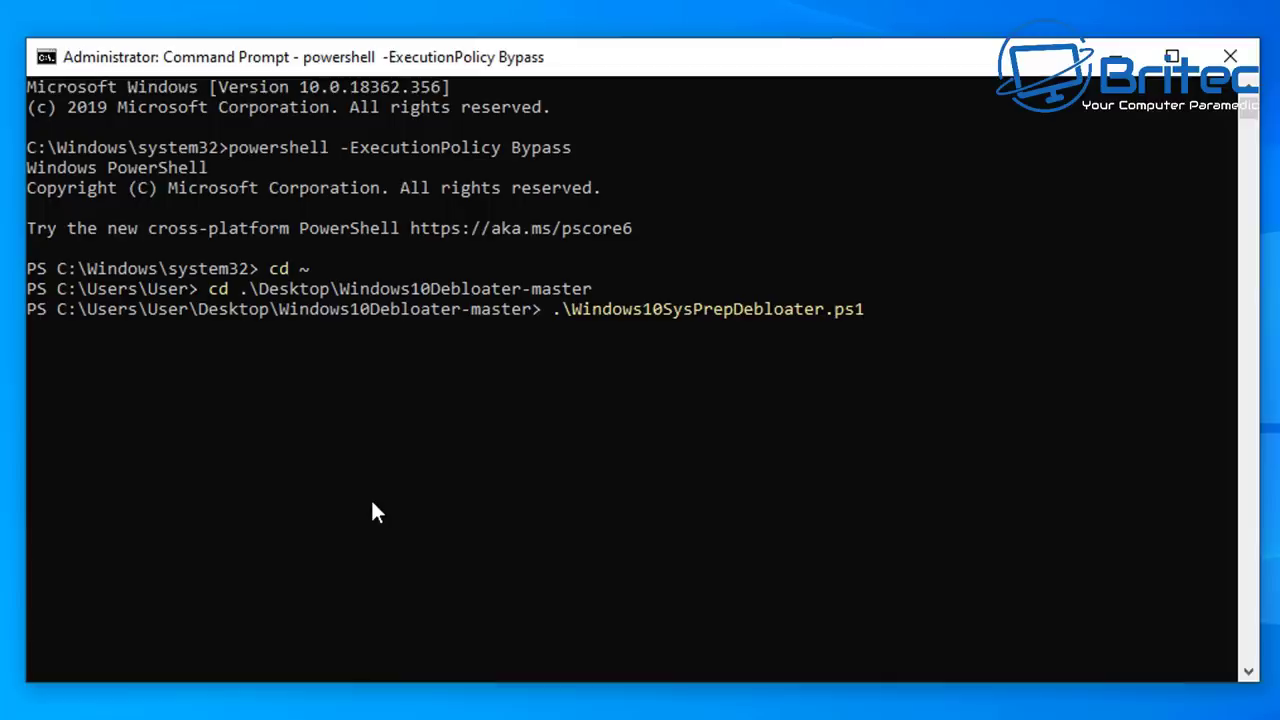
pyautogui.press('Return')
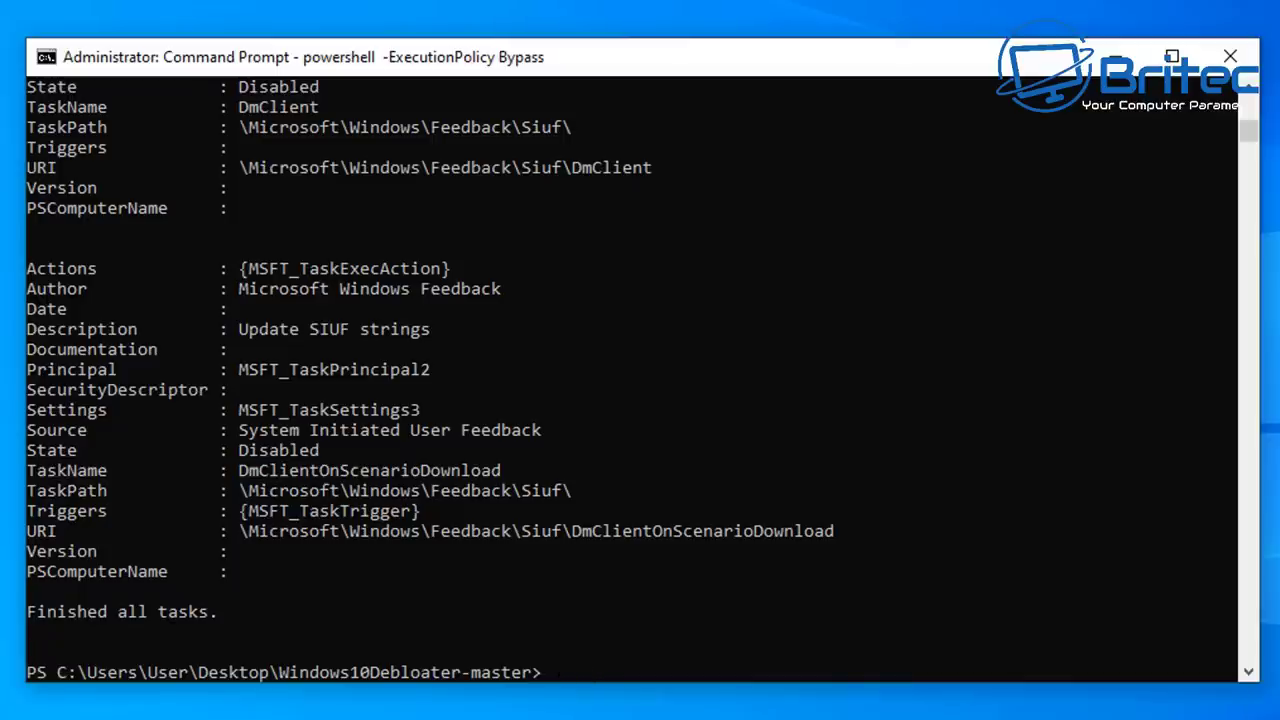
# - Launch .\Windows10DebloaterGui.ps1, move its window fully into view and minimize the Command Prompt behind it
pyautogui.write('.\\Wind')
pyautogui.write('ows10Debloa')
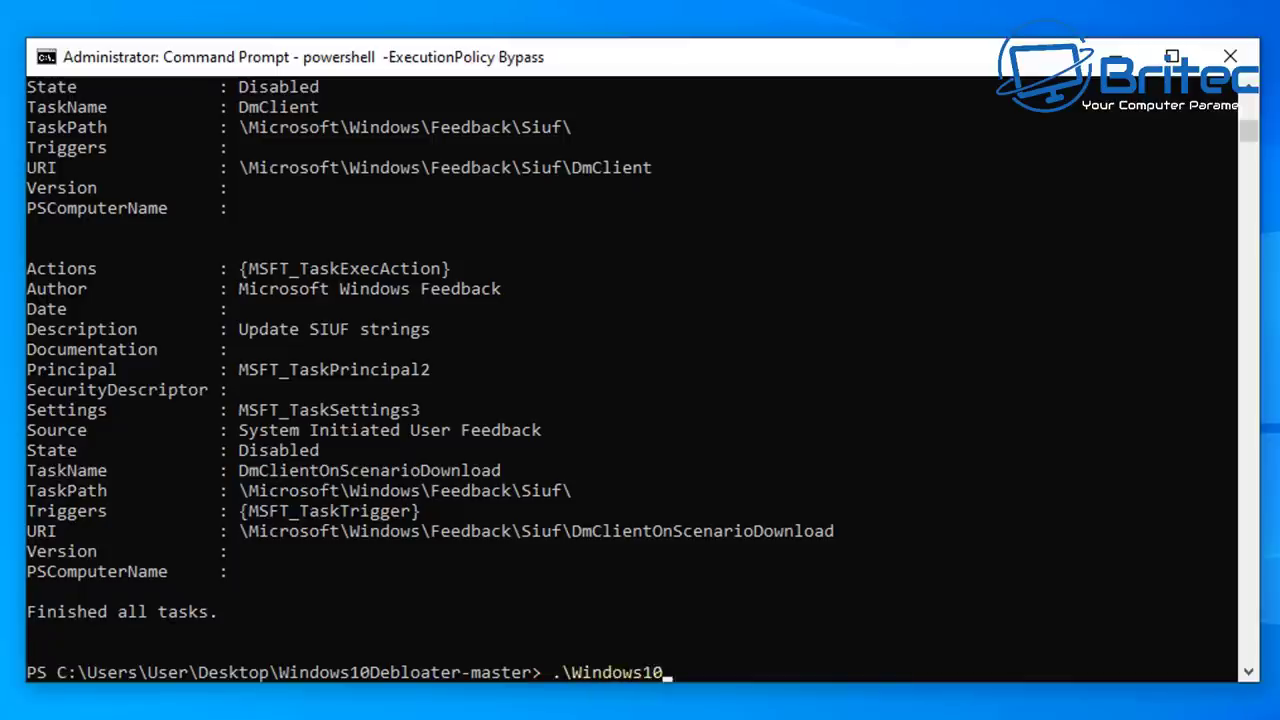
pyautogui.write('ter')
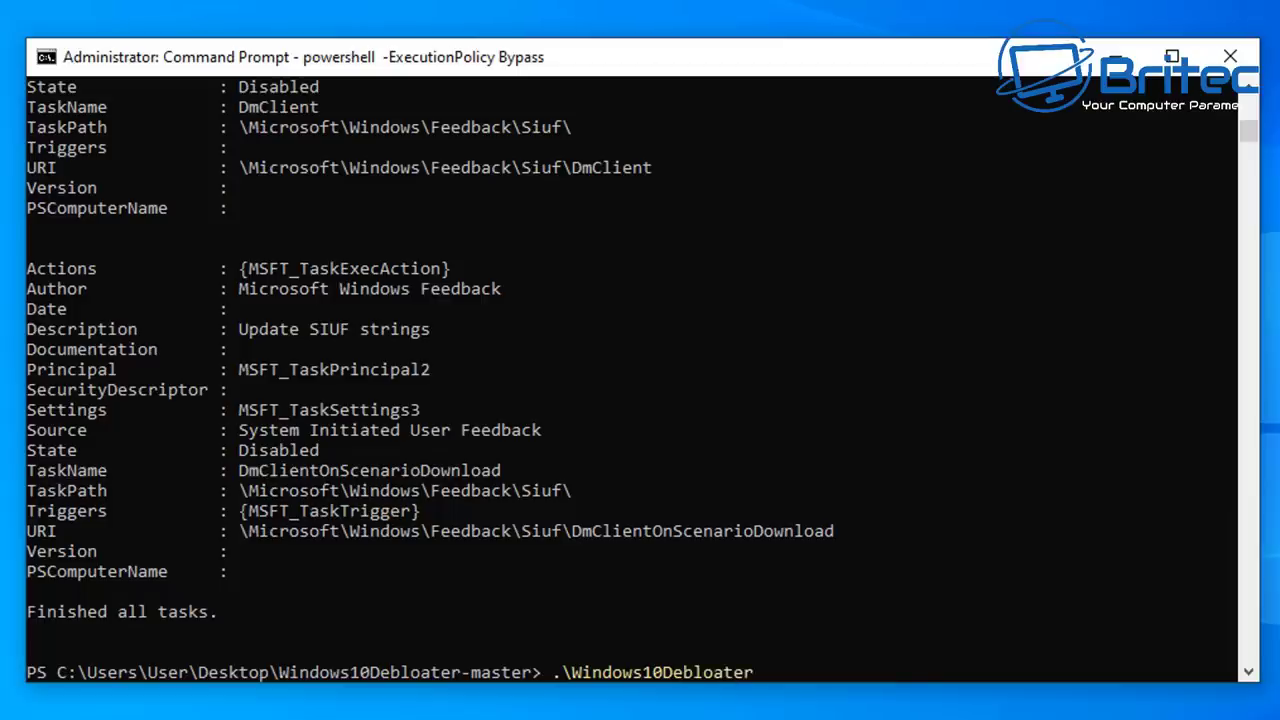
pyautogui.write('Gui.ps1')
pyautogui.press('Return')
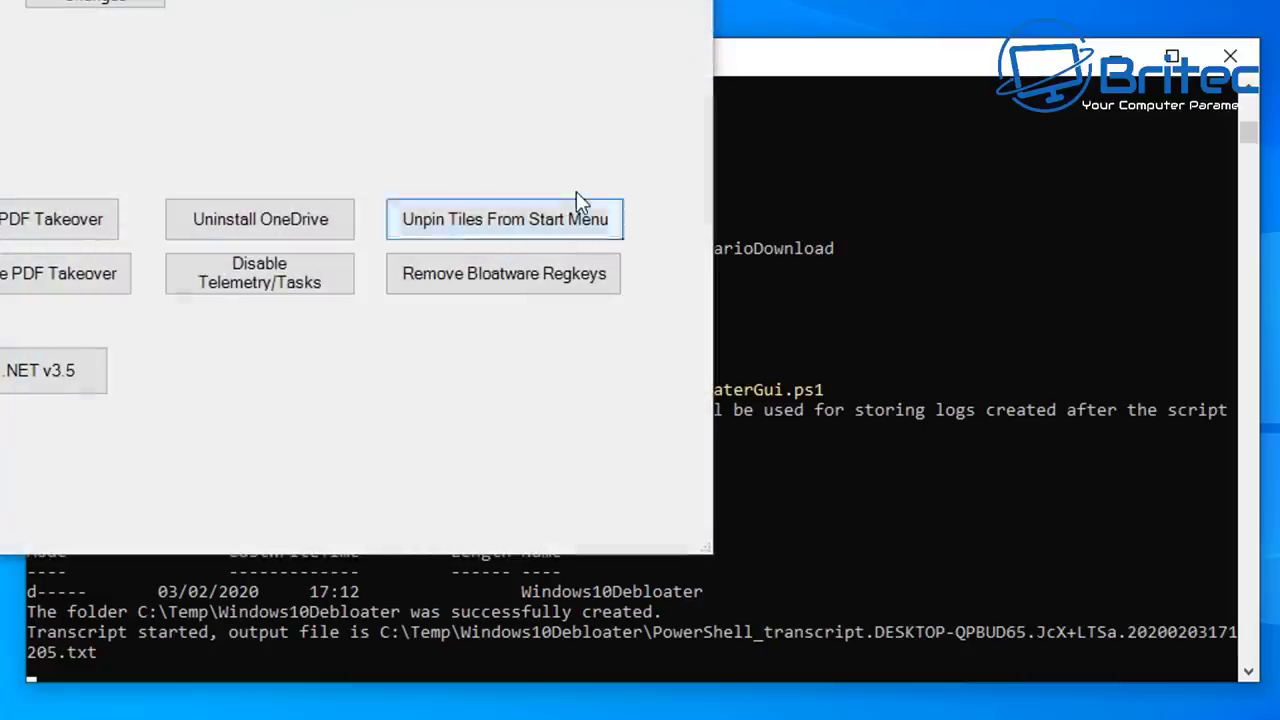
pyautogui.moveTo(176, 0); pyautogui.dragTo(605, 52)
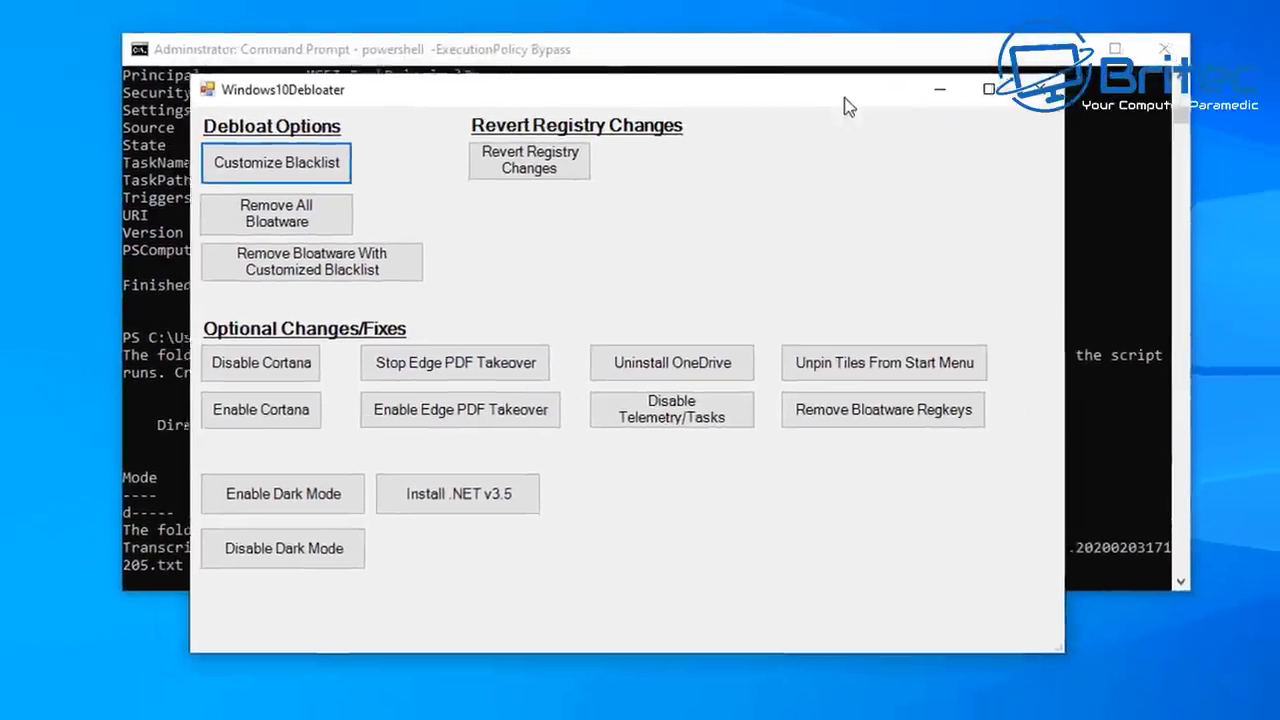
pyautogui.click(1062, 47)
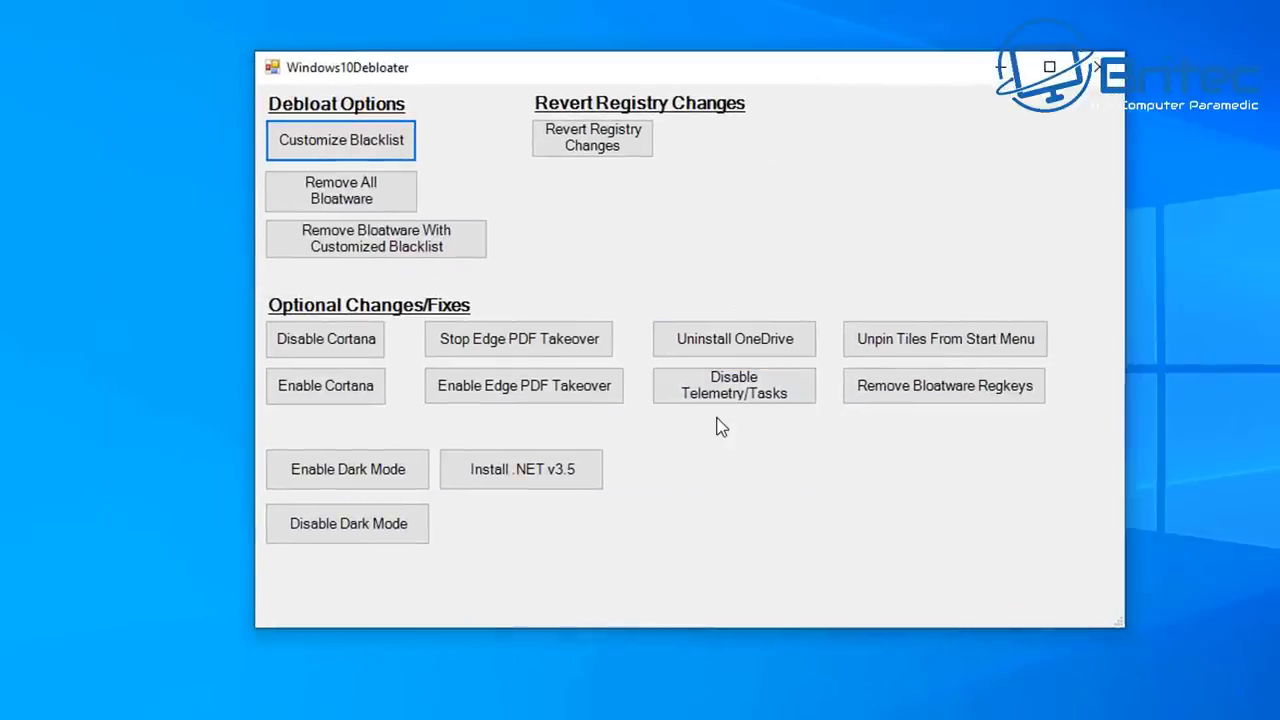
# - Uninstall OneDrive with the Windows10Debloater tool and follow the removal output in the Command Prompt
pyautogui.click(726, 344)
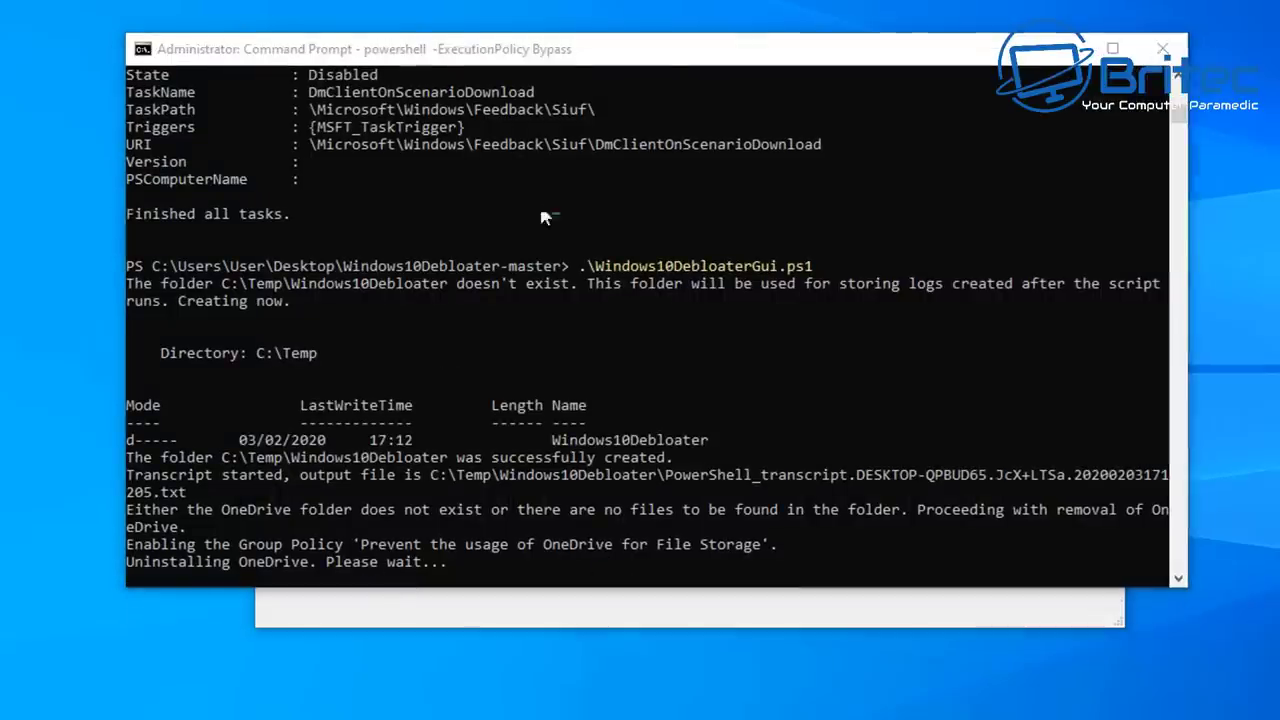
pyautogui.moveTo(567, 52); pyautogui.dragTo(598, 91)
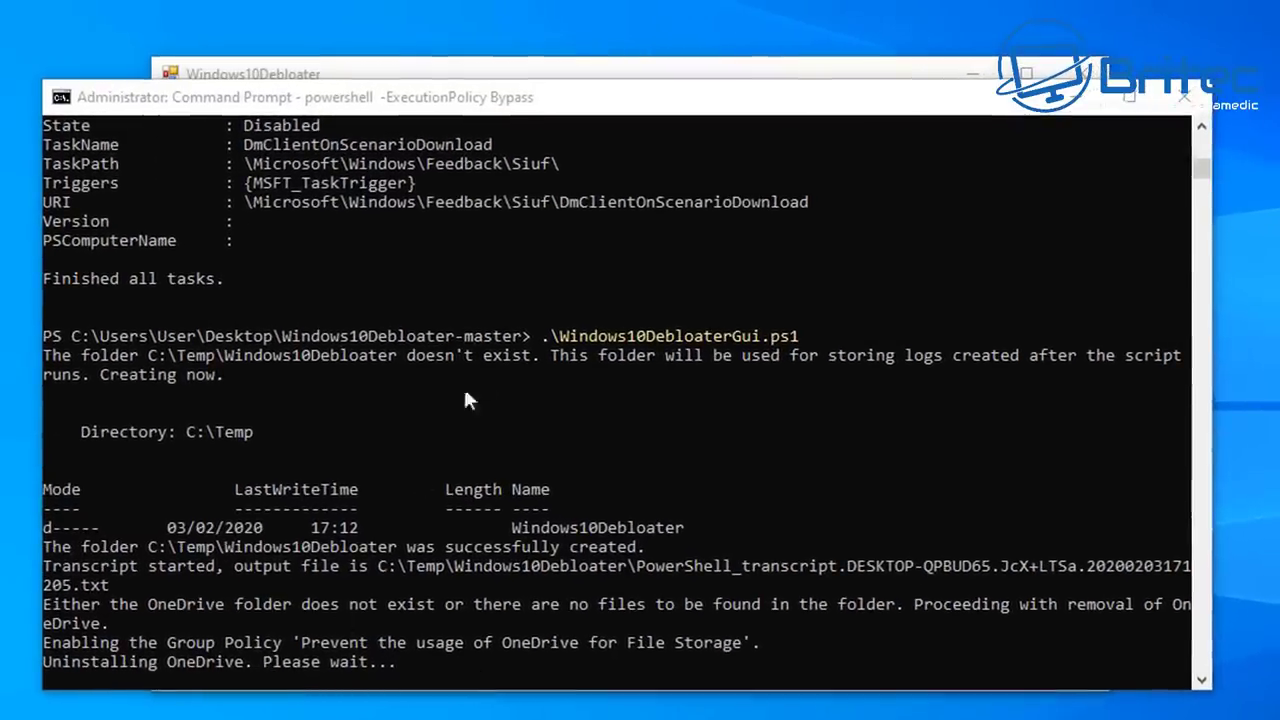
pyautogui.moveTo(575, 107); pyautogui.dragTo(581, 89)
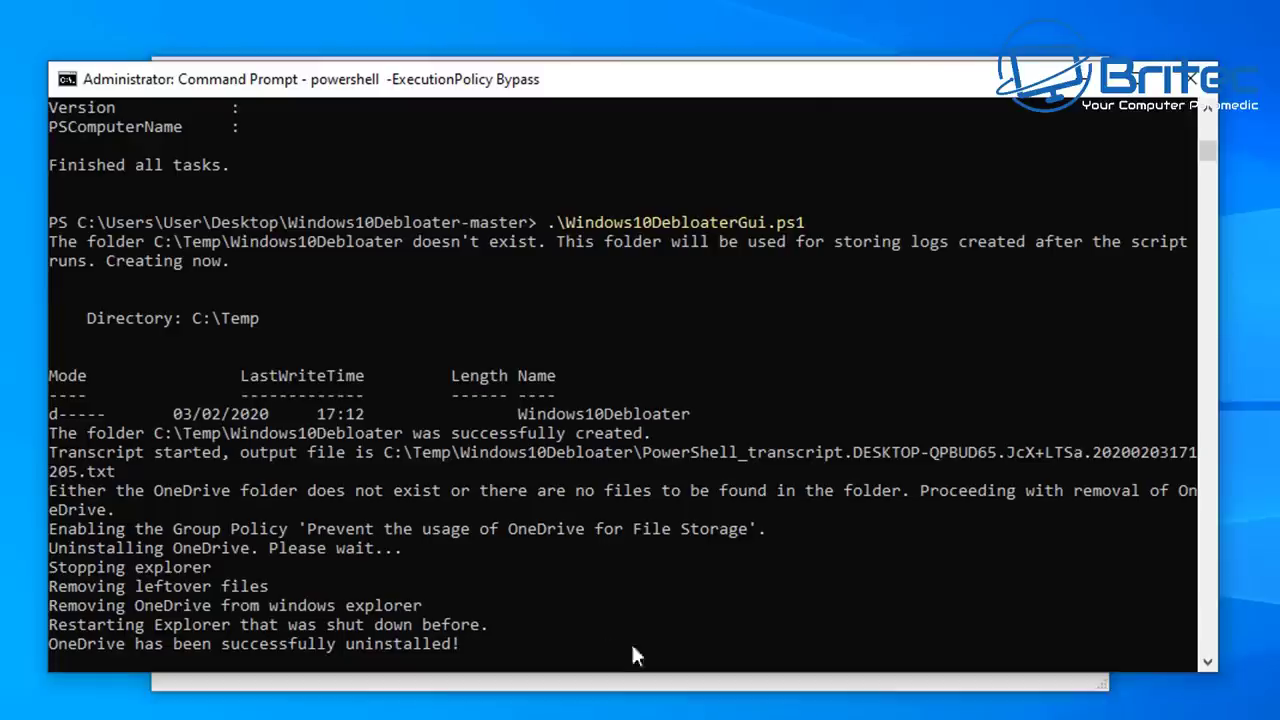
pyautogui.scroll(-1, 672, 610)
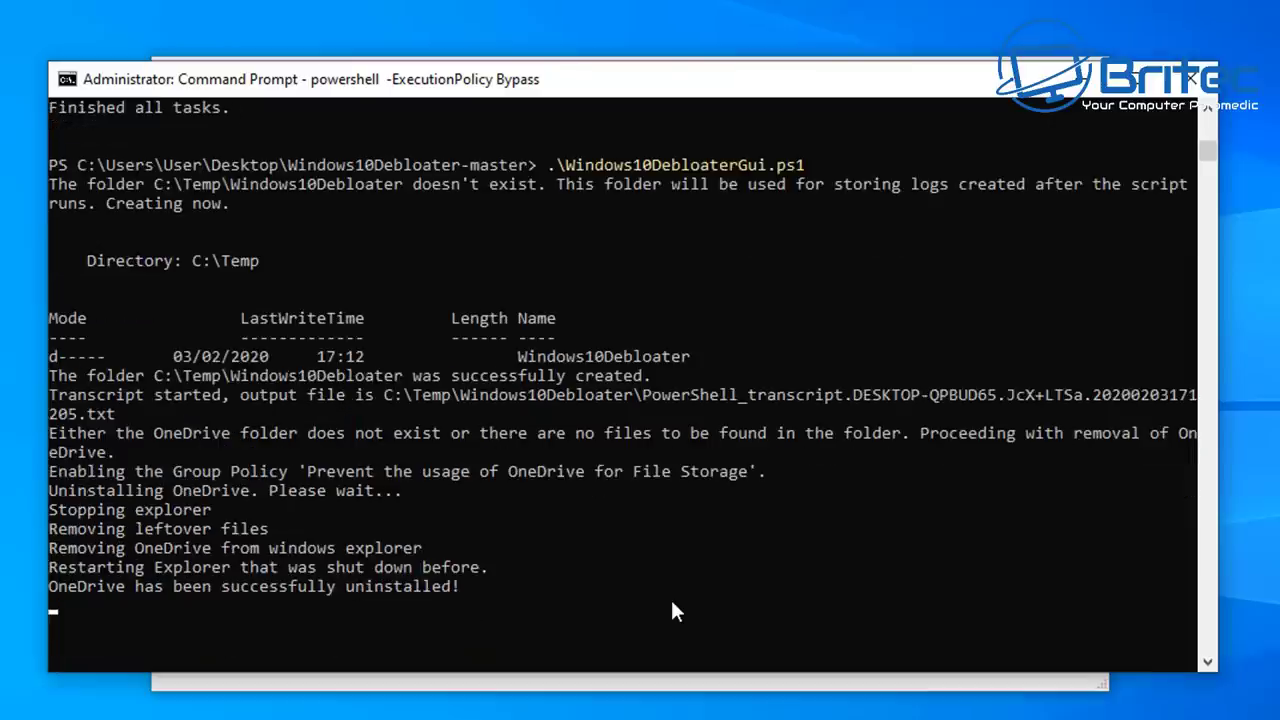
# - Review the OneDrive removal output in the Command Prompt and close the window
pyautogui.scroll(1, 482, 623)
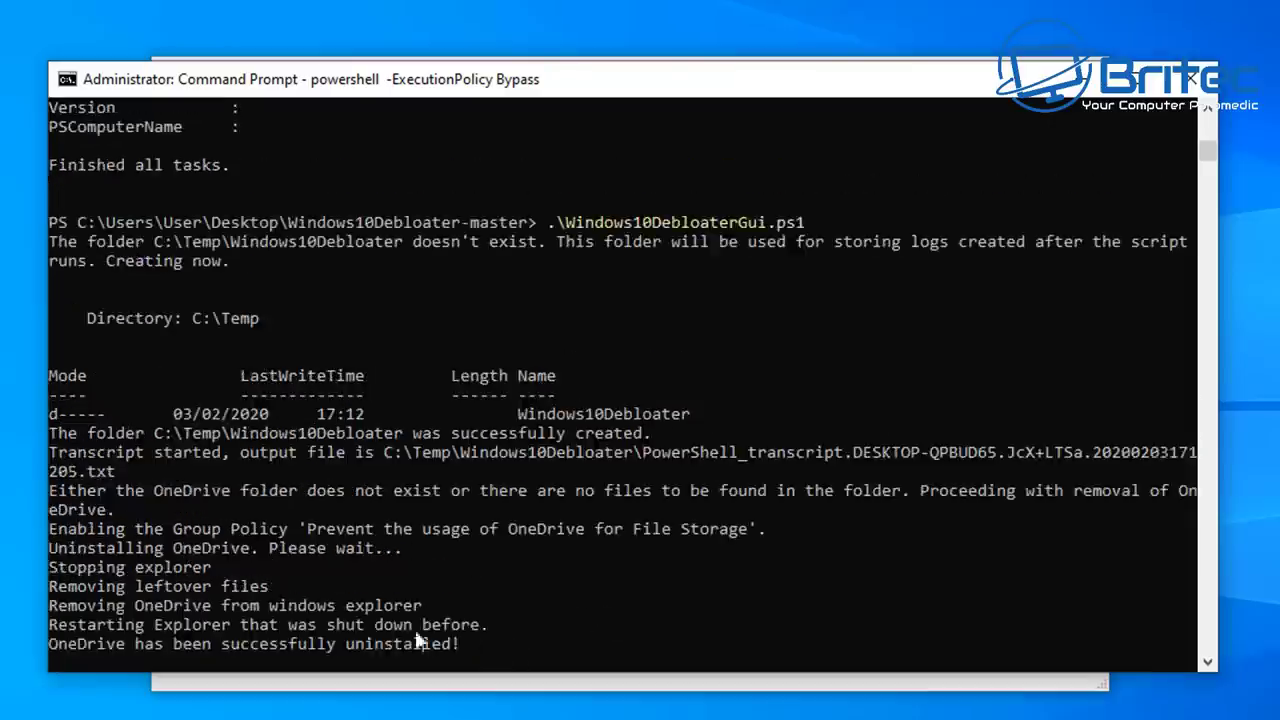
pyautogui.scroll(-1, 745, 580)
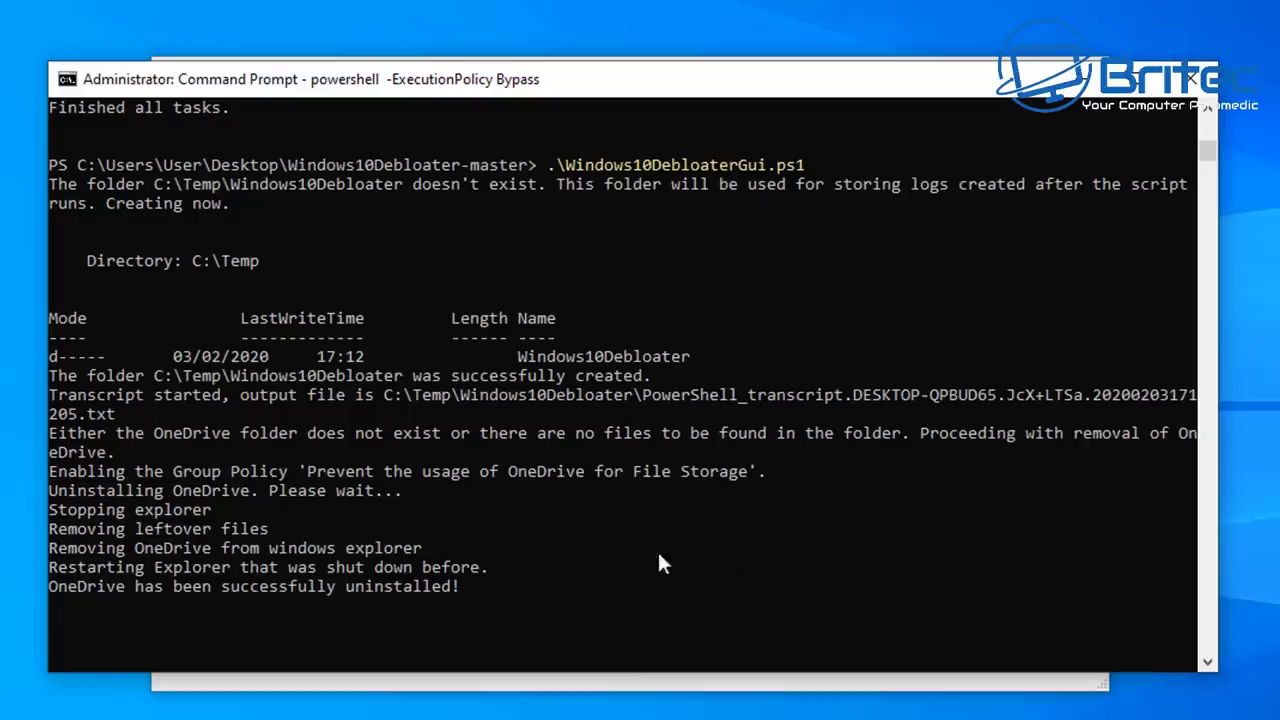
pyautogui.click(656, 588)
pyautogui.rightClick(658, 588)
pyautogui.click(1192, 78)
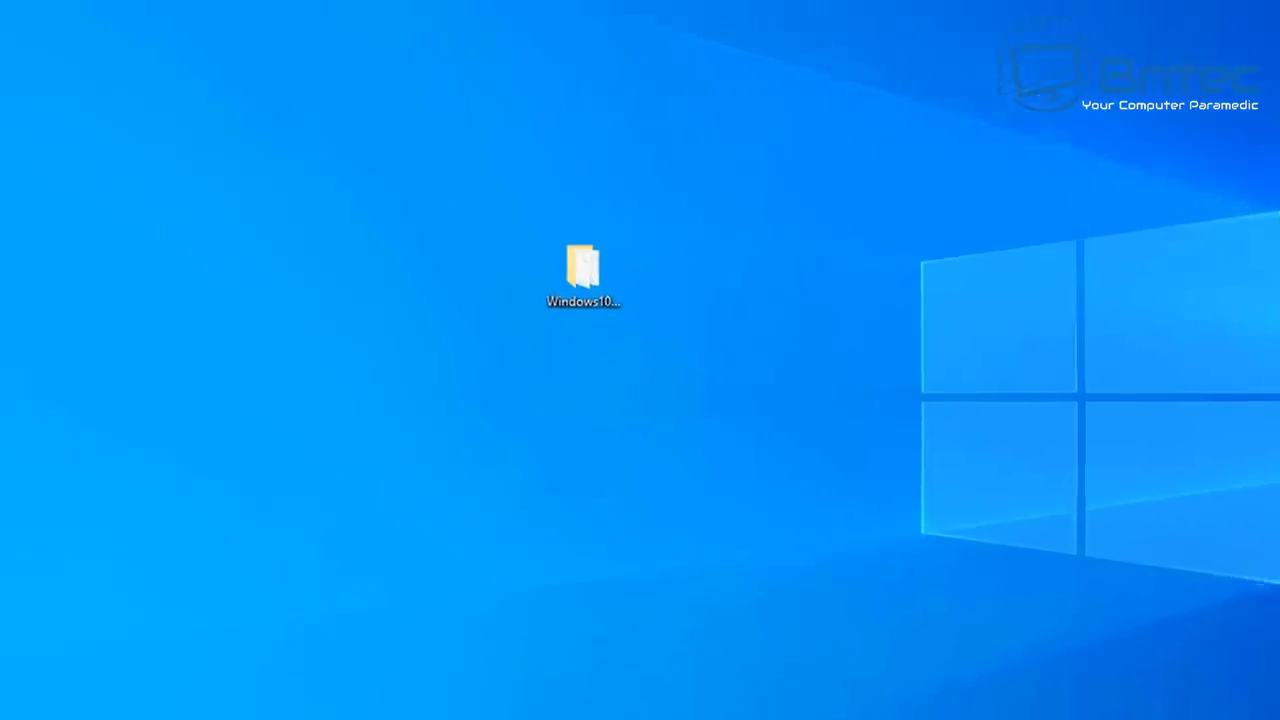
# - Open File Explorer and browse to the C:\Windows\System32 folder
pyautogui.press('super+e')
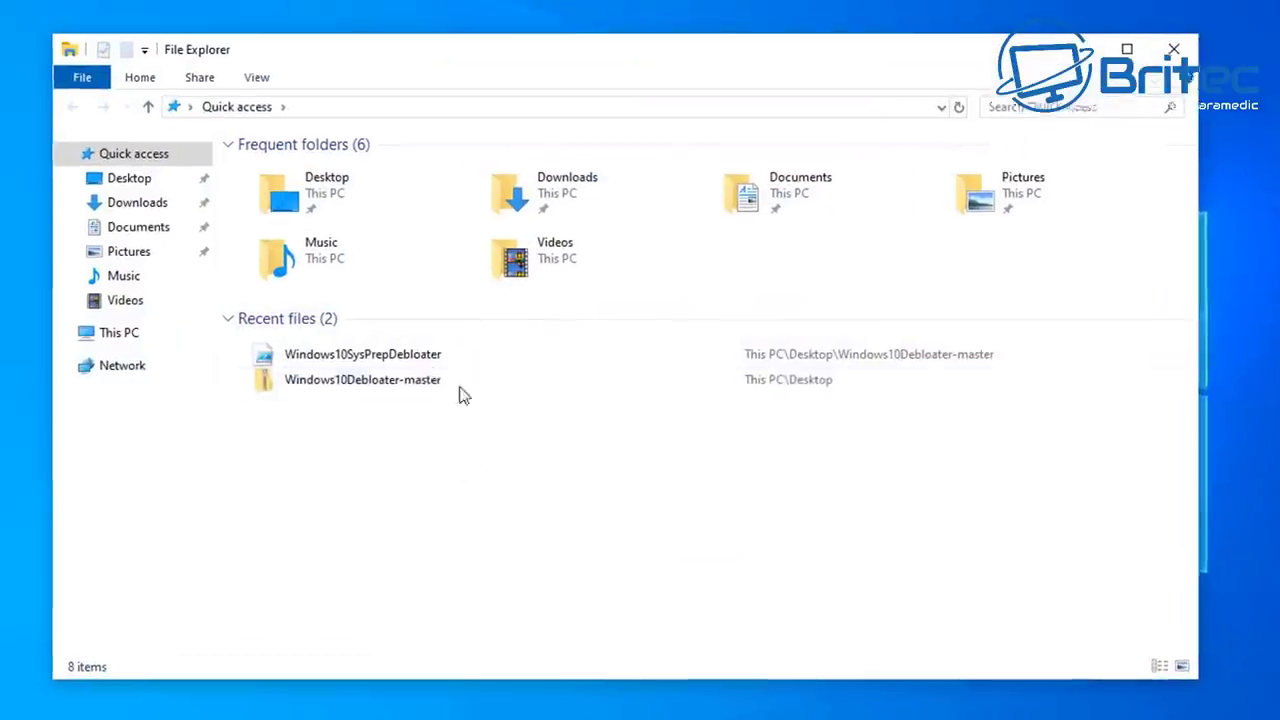
pyautogui.click(131, 337)
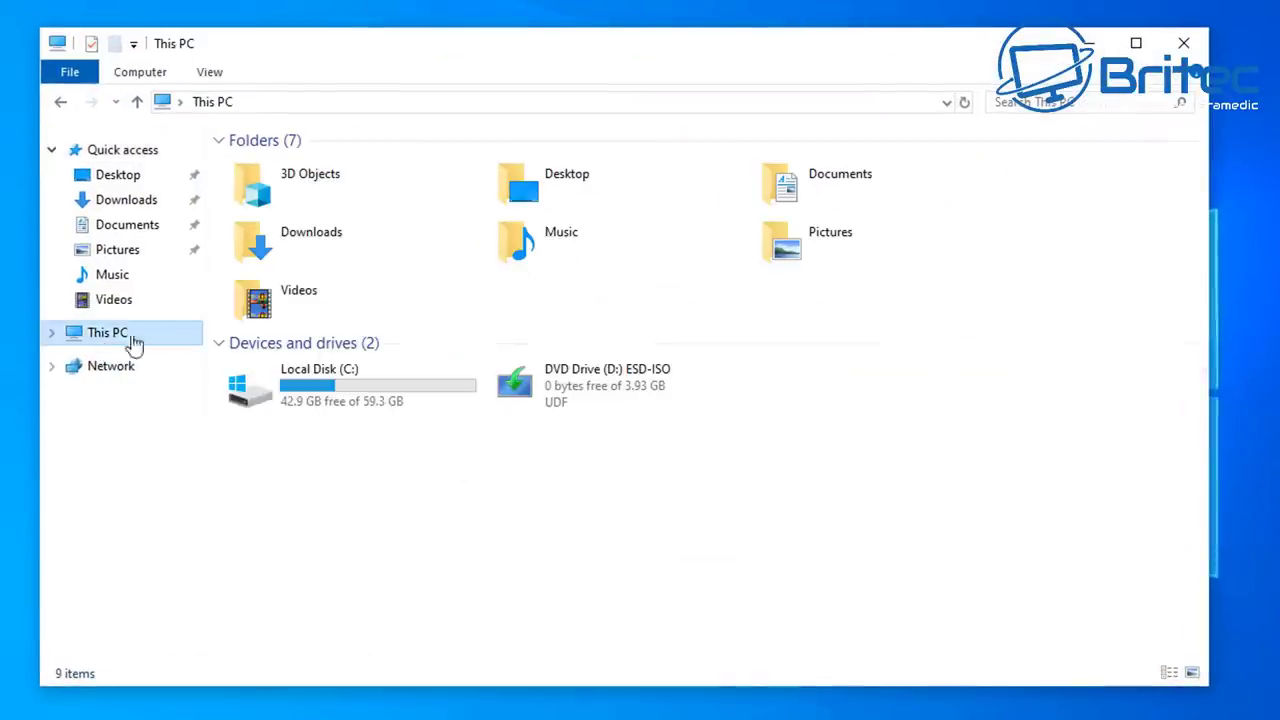
pyautogui.doubleClick(323, 400)
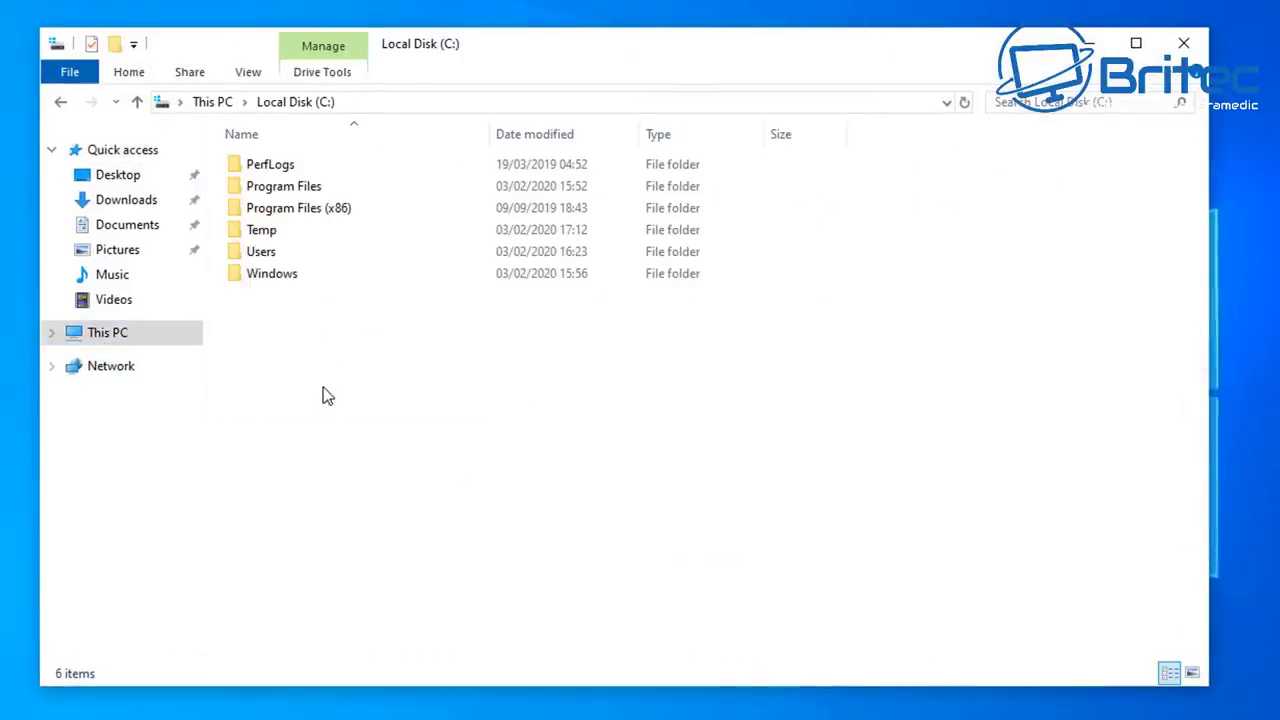
pyautogui.doubleClick(268, 275)
pyautogui.click(270, 276)
pyautogui.scroll(-15, 314, 486)
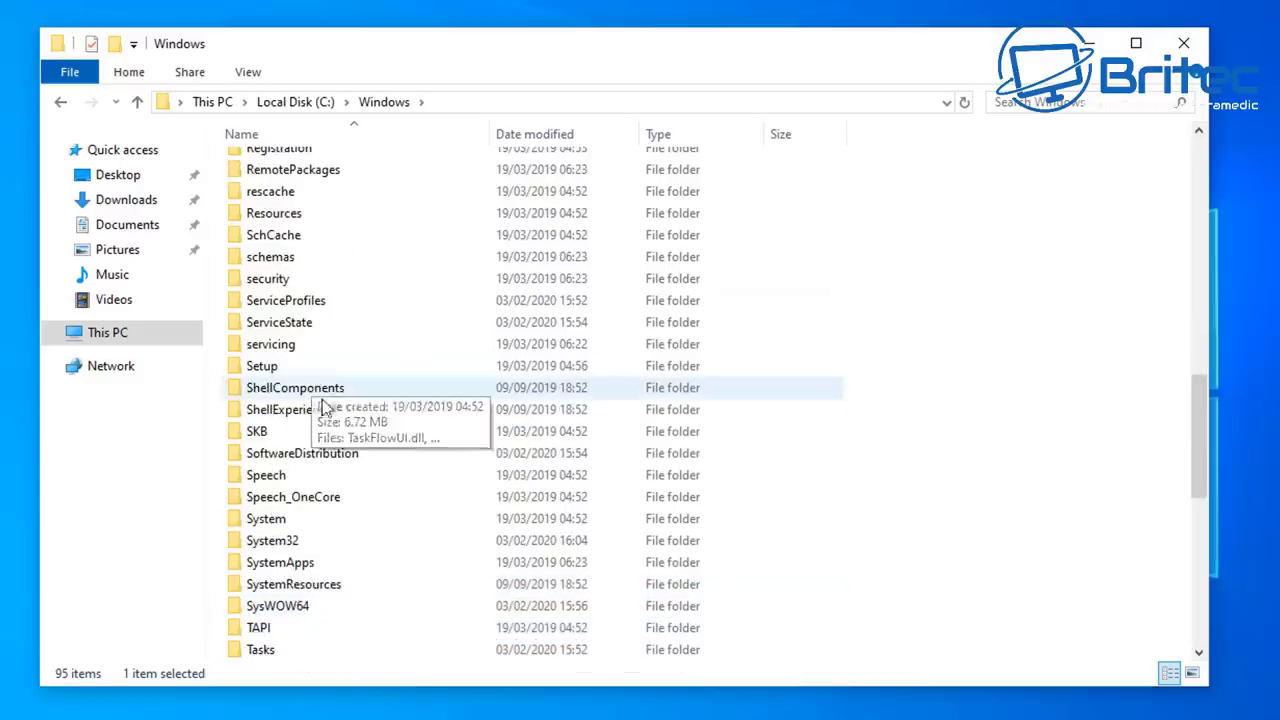
pyautogui.doubleClick(286, 540)
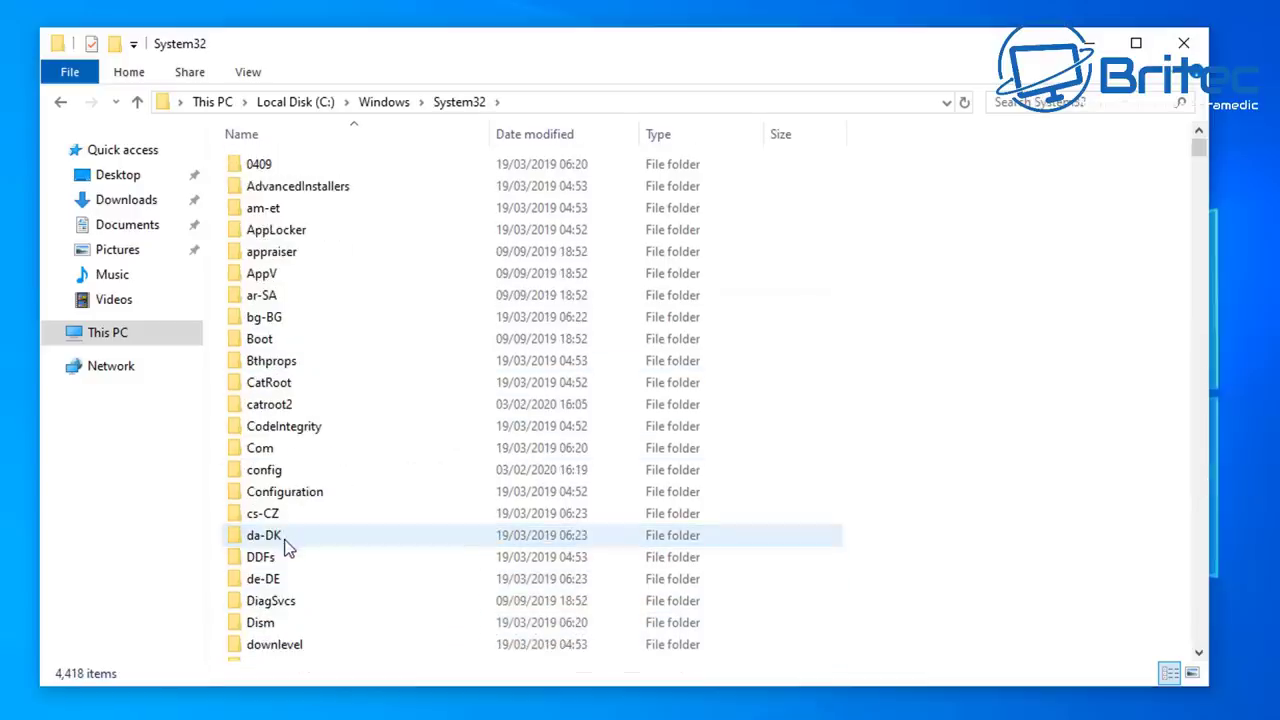
pyautogui.click(286, 537)
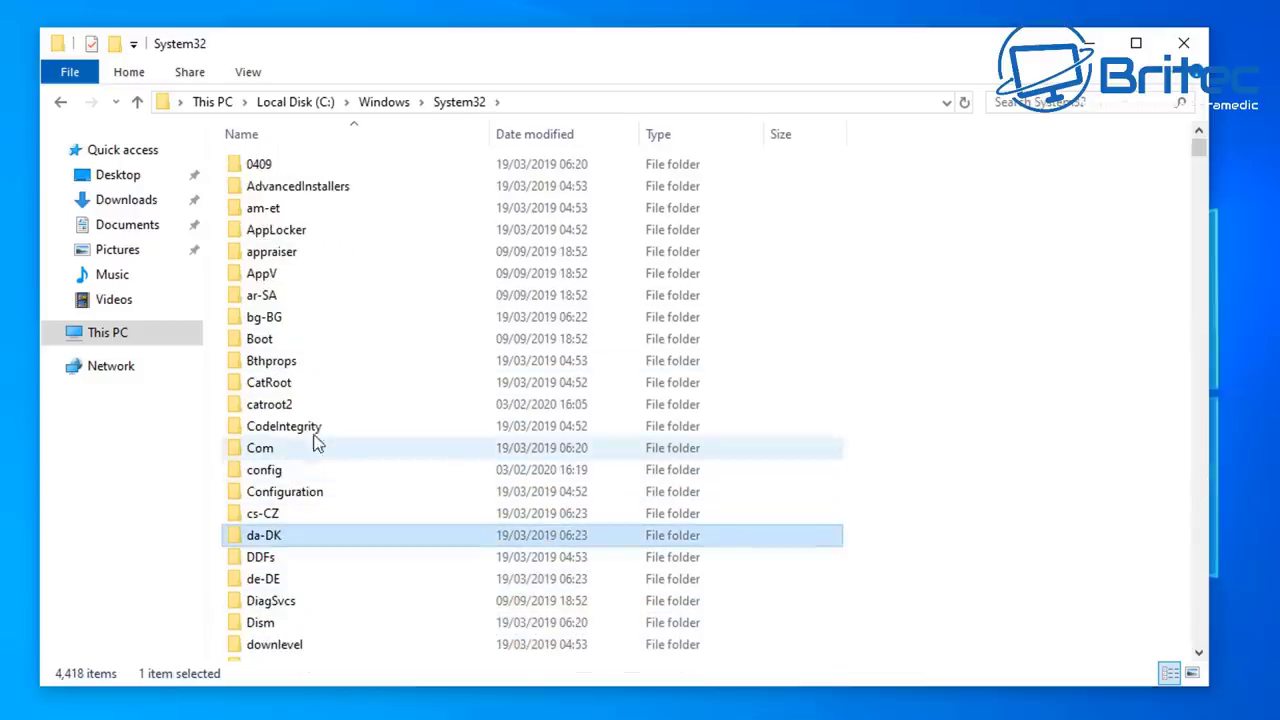
# - Find the Sysprep folder within System32 and open it
pyautogui.scroll(-5, 301, 601)
pyautogui.scroll(4, 303, 600)
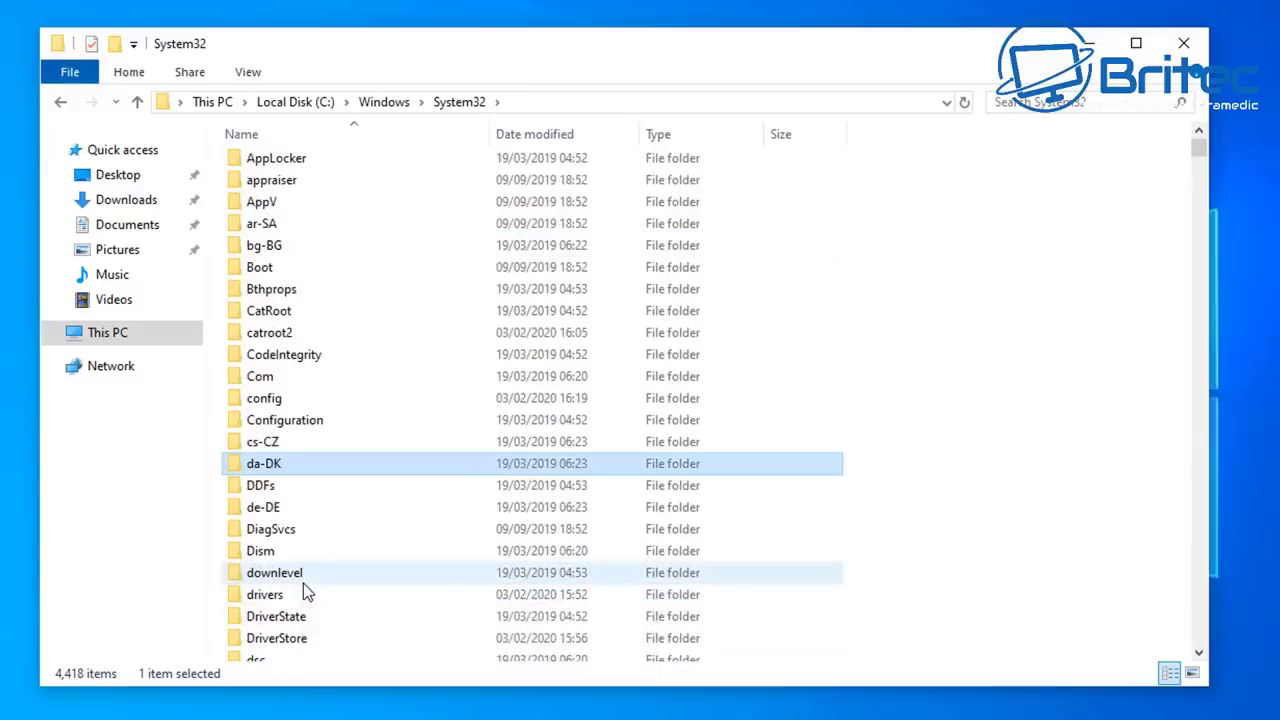
pyautogui.scroll(-15, 304, 588)
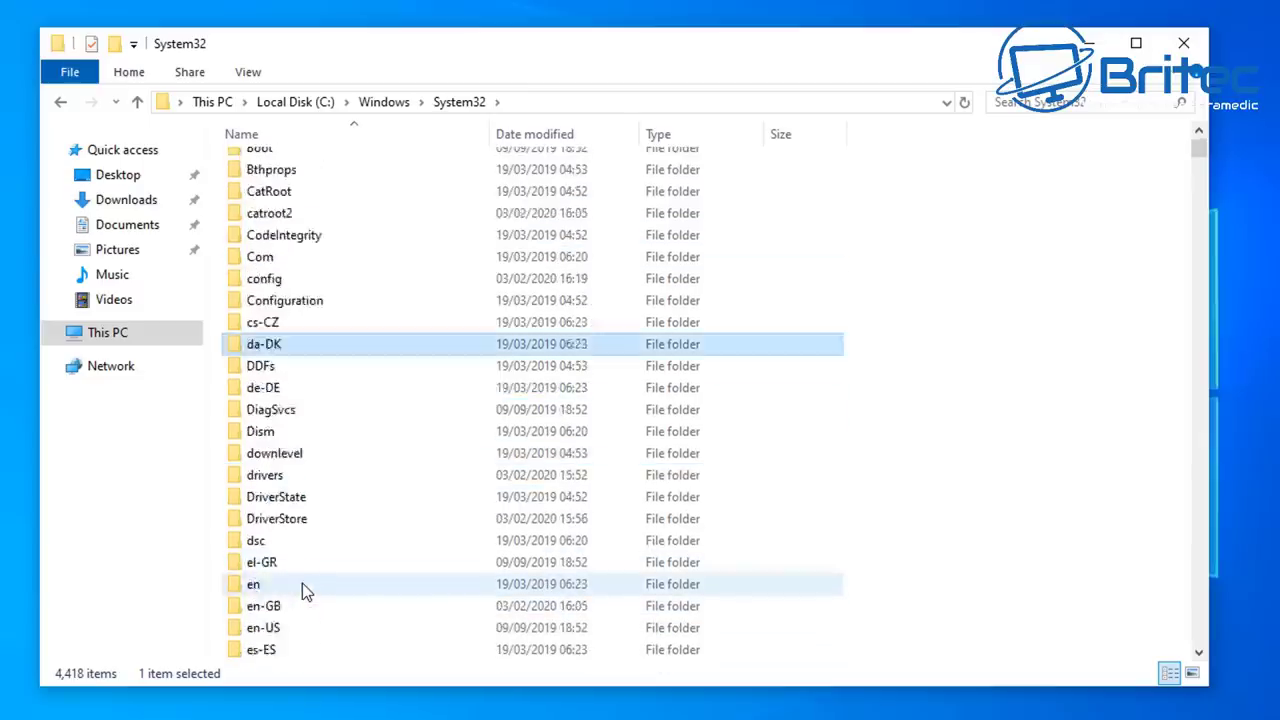
pyautogui.scroll(-20, 302, 583)
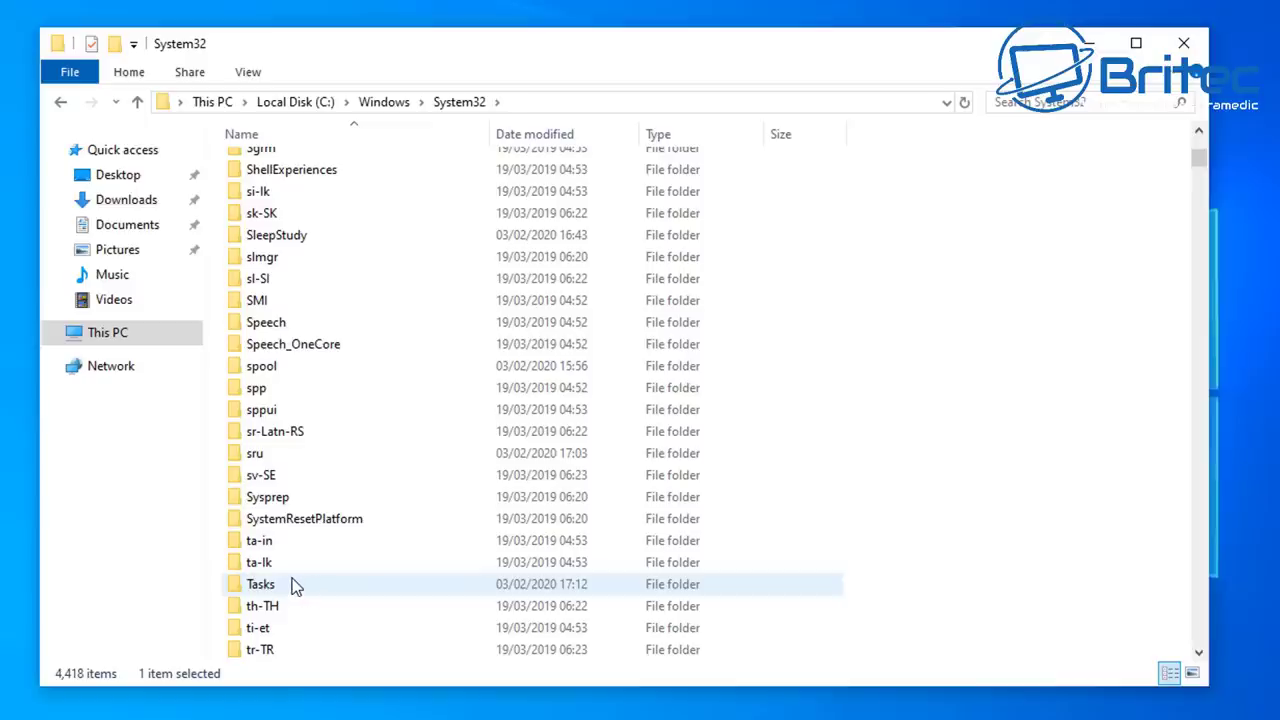
pyautogui.doubleClick(278, 497)
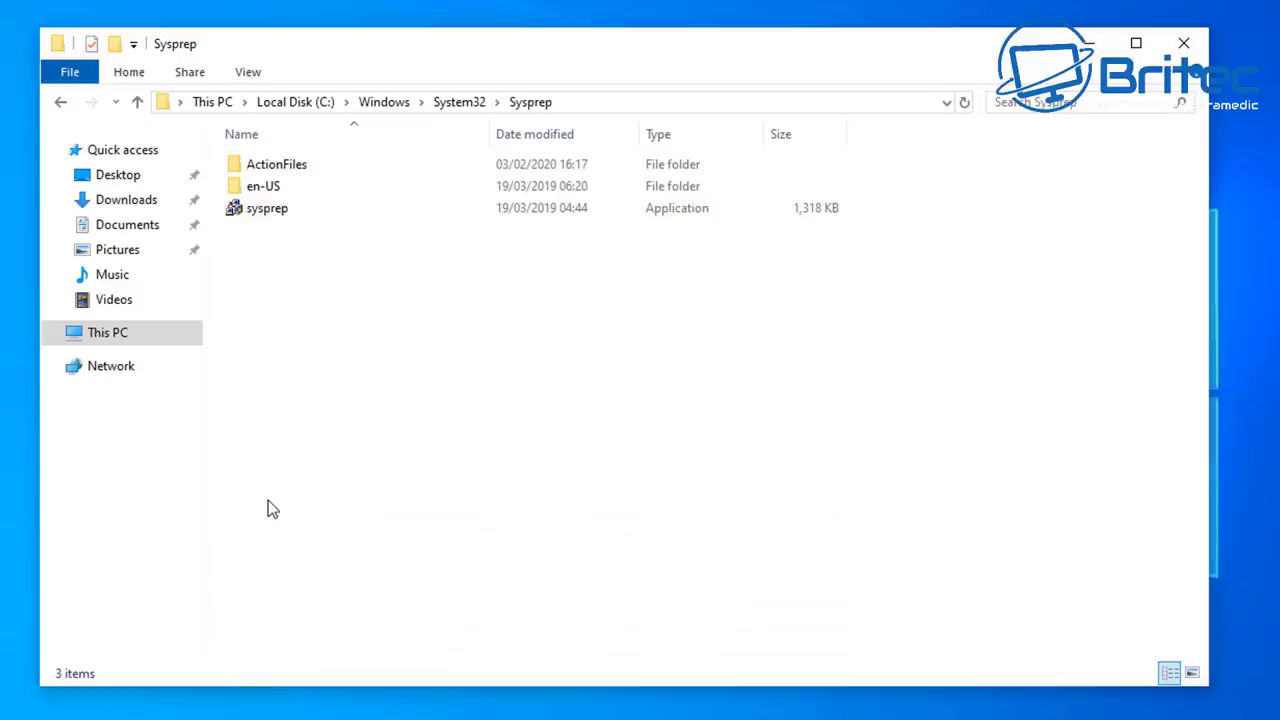
# - Run sysprep with the Enter System Out-of-Box Experience (OOBE) action, Generalize enabled and Reboot as the shutdown option
pyautogui.click(262, 214)
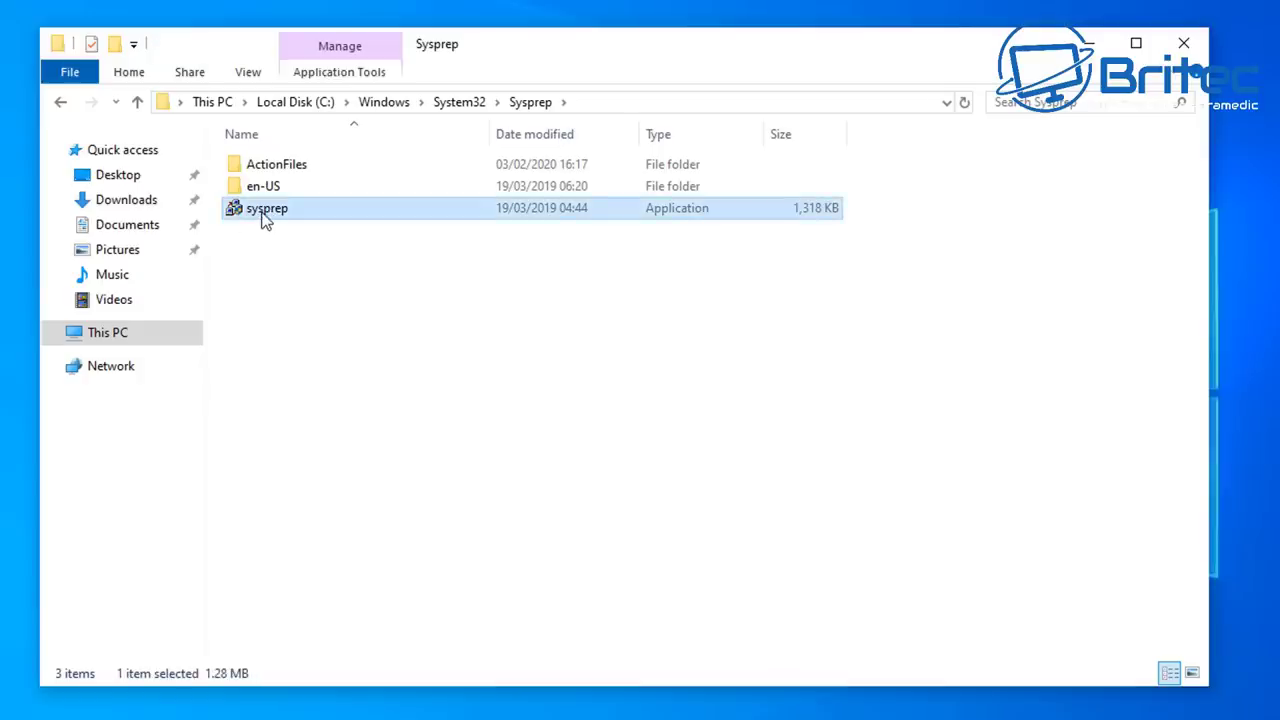
pyautogui.doubleClick(264, 218)
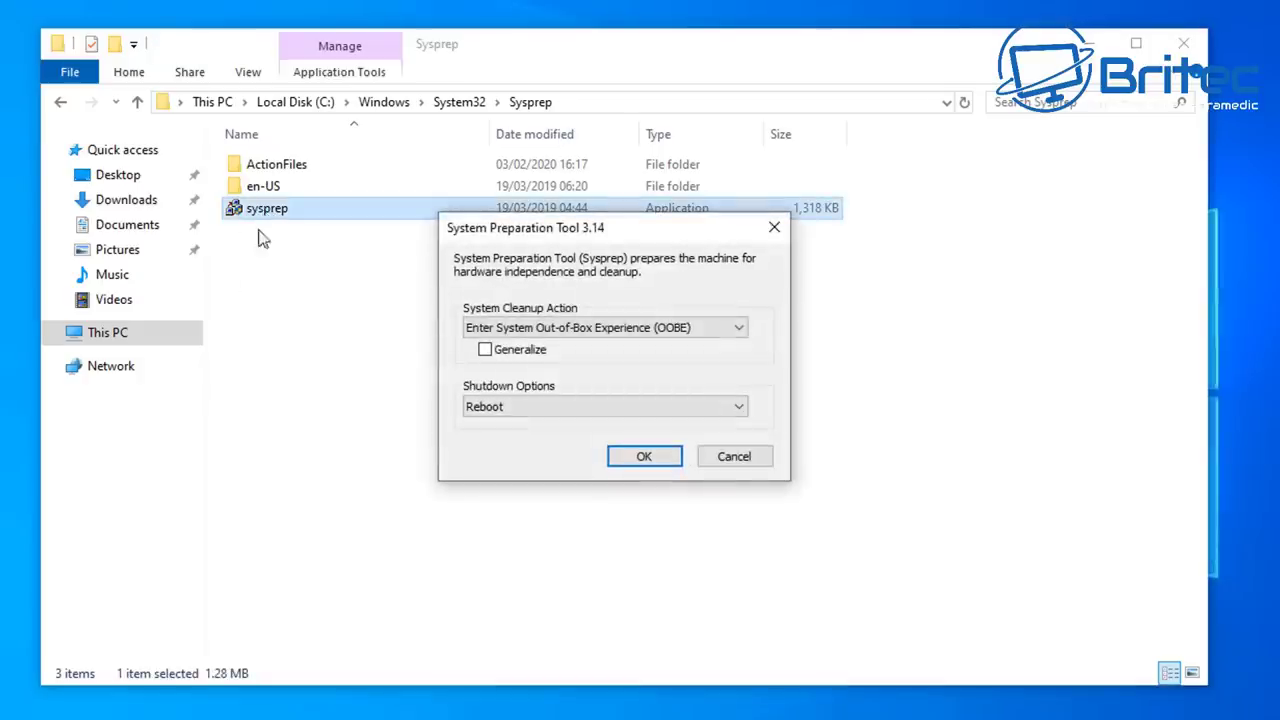
pyautogui.click(485, 351)
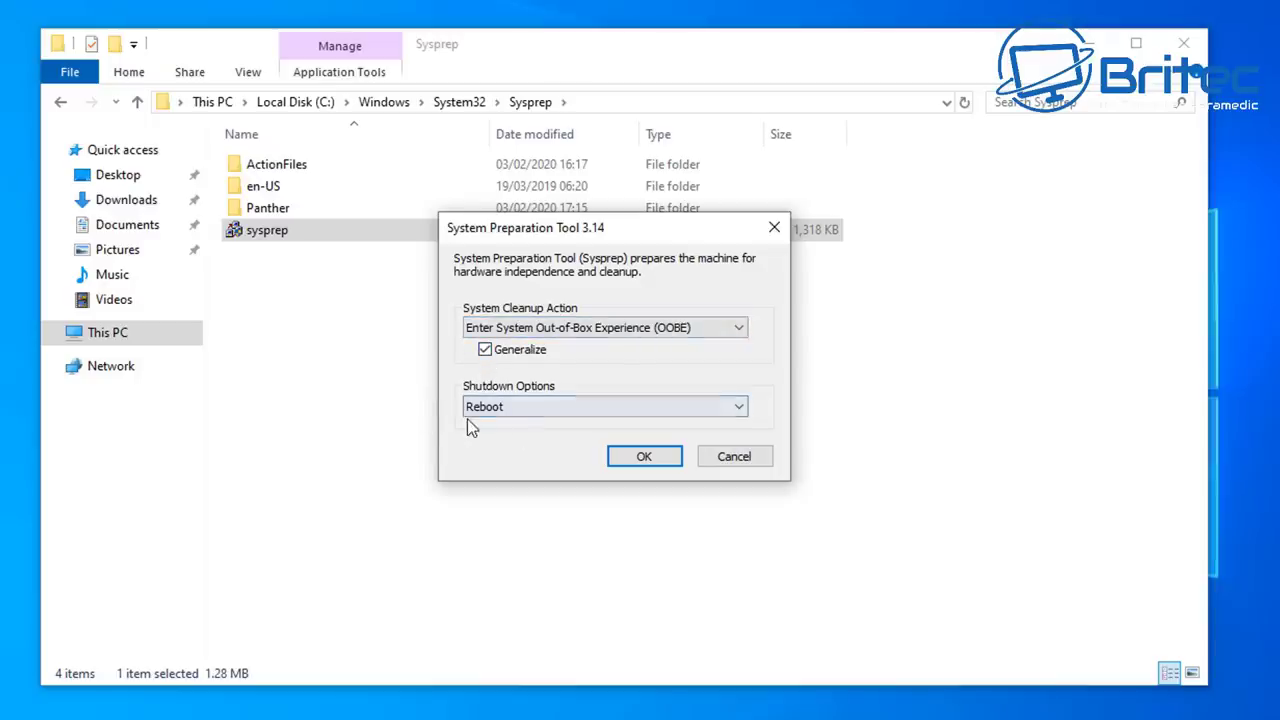
pyautogui.click(652, 460)
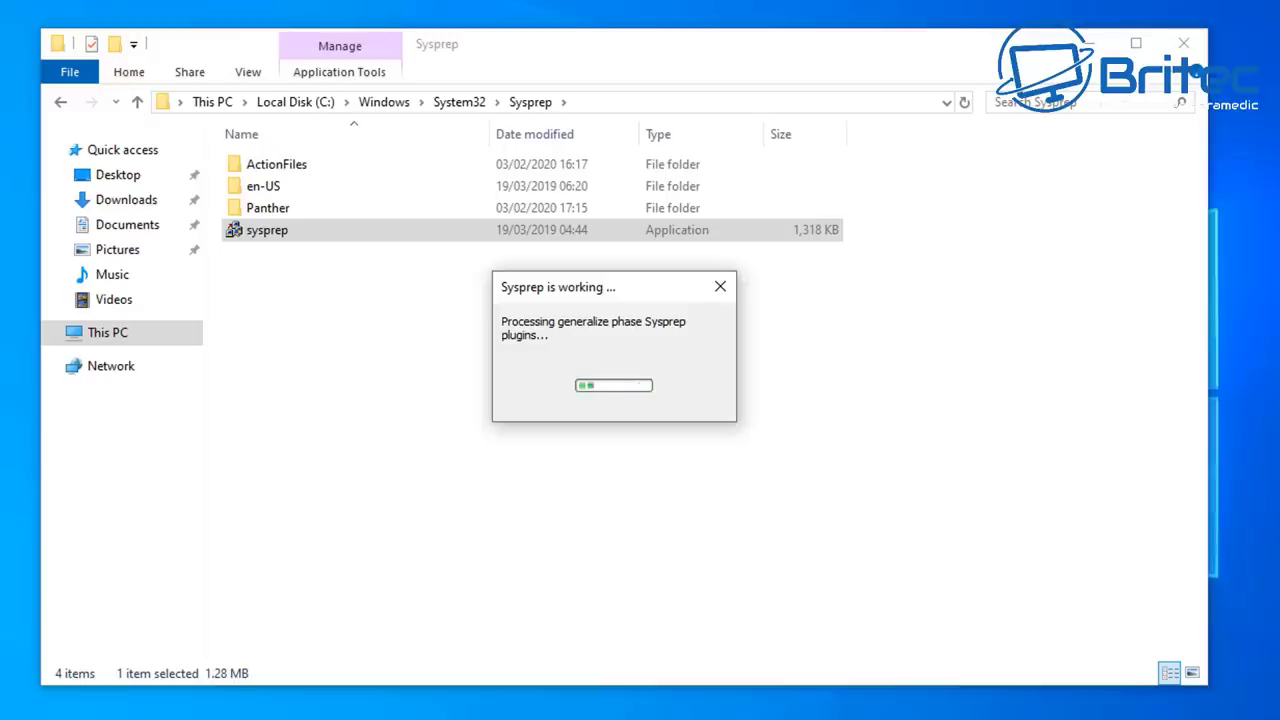
pyautogui.click(1093, 47)
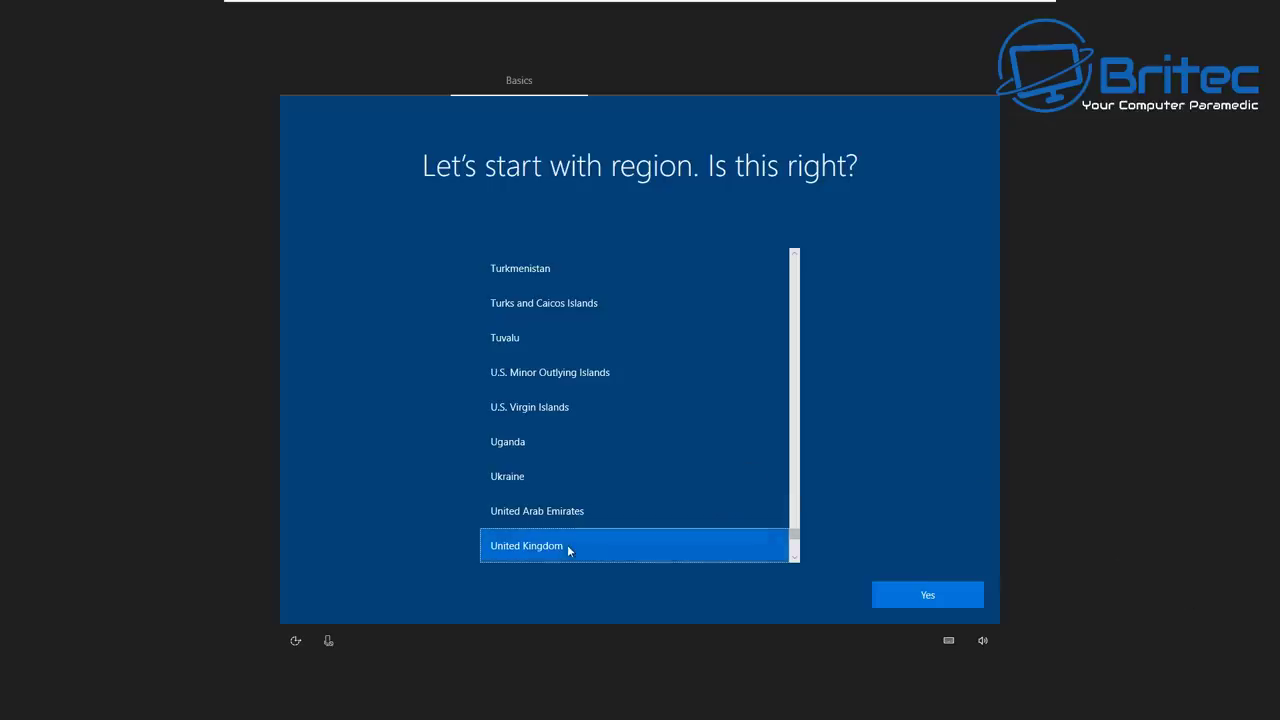
# - Set both the region and the keyboard layout to United Kingdom in Windows setup, skipping a second keyboard layout
pyautogui.click(918, 595)
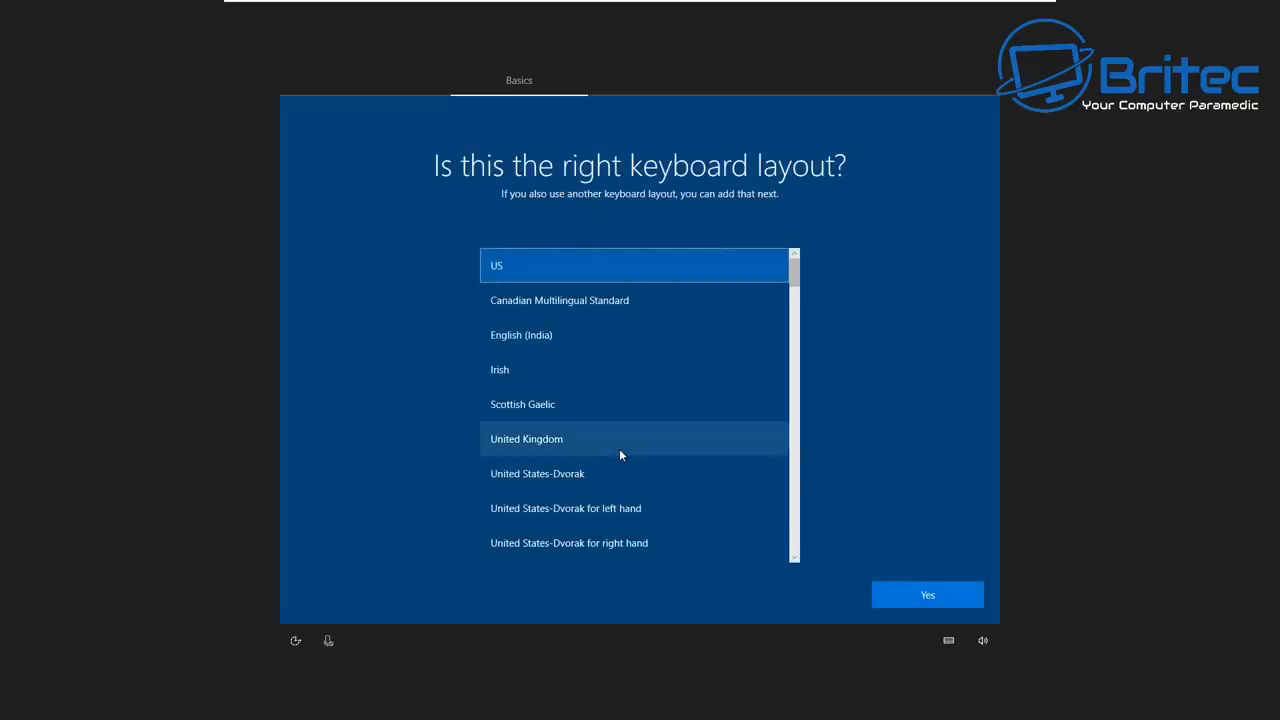
pyautogui.click(552, 440)
pyautogui.click(918, 598)
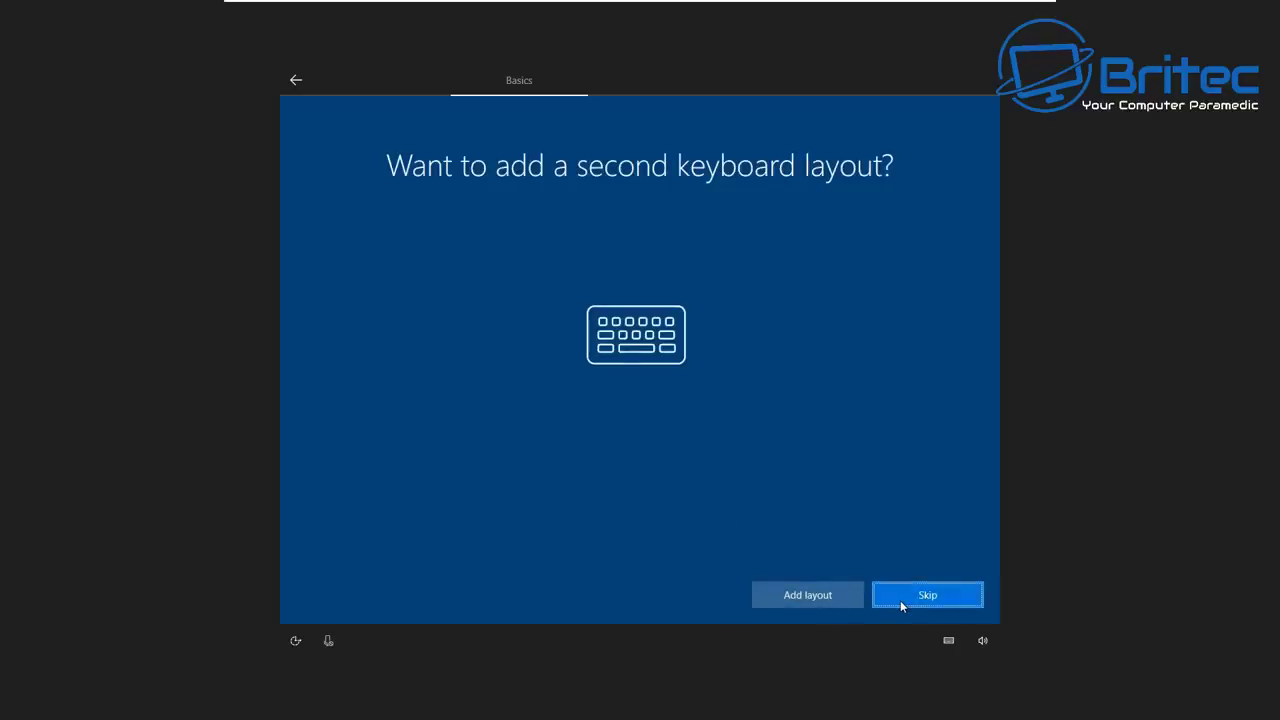
pyautogui.click(901, 605)
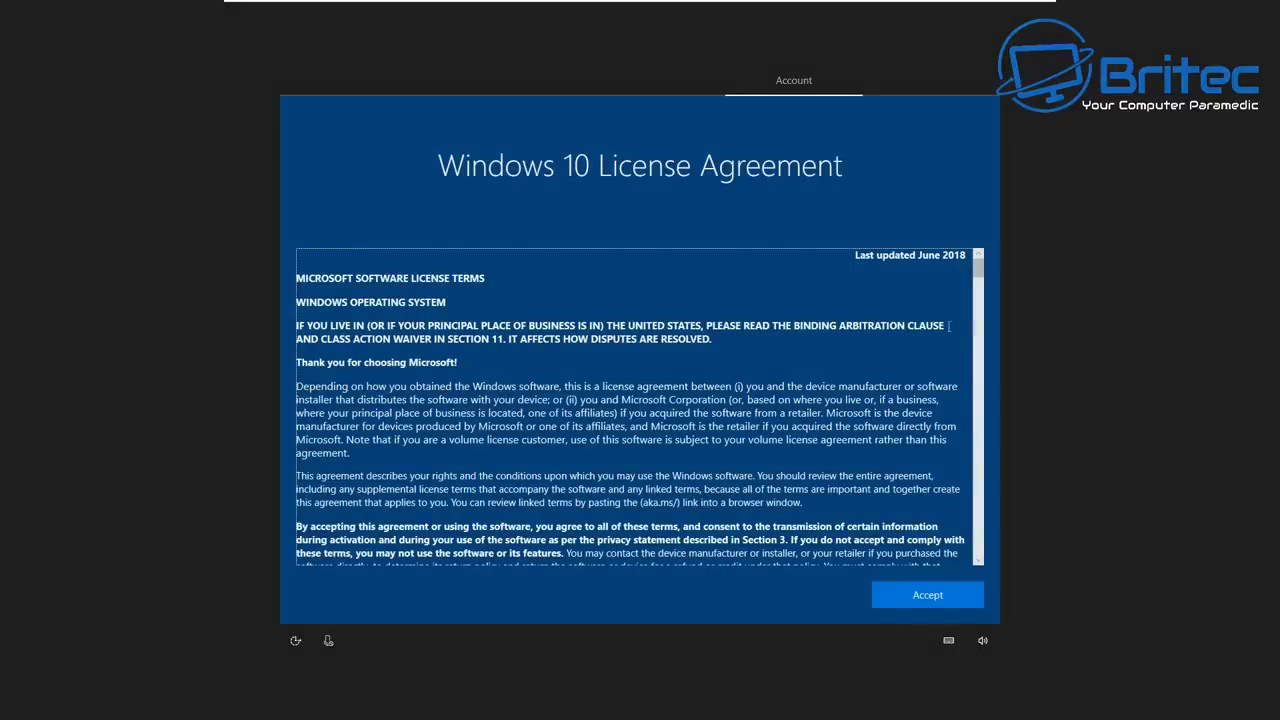
# - Accept the Windows 10 License Agreement after going through to its end, and choose to set up for personal use
pyautogui.moveTo(978, 264); pyautogui.dragTo(975, 558)
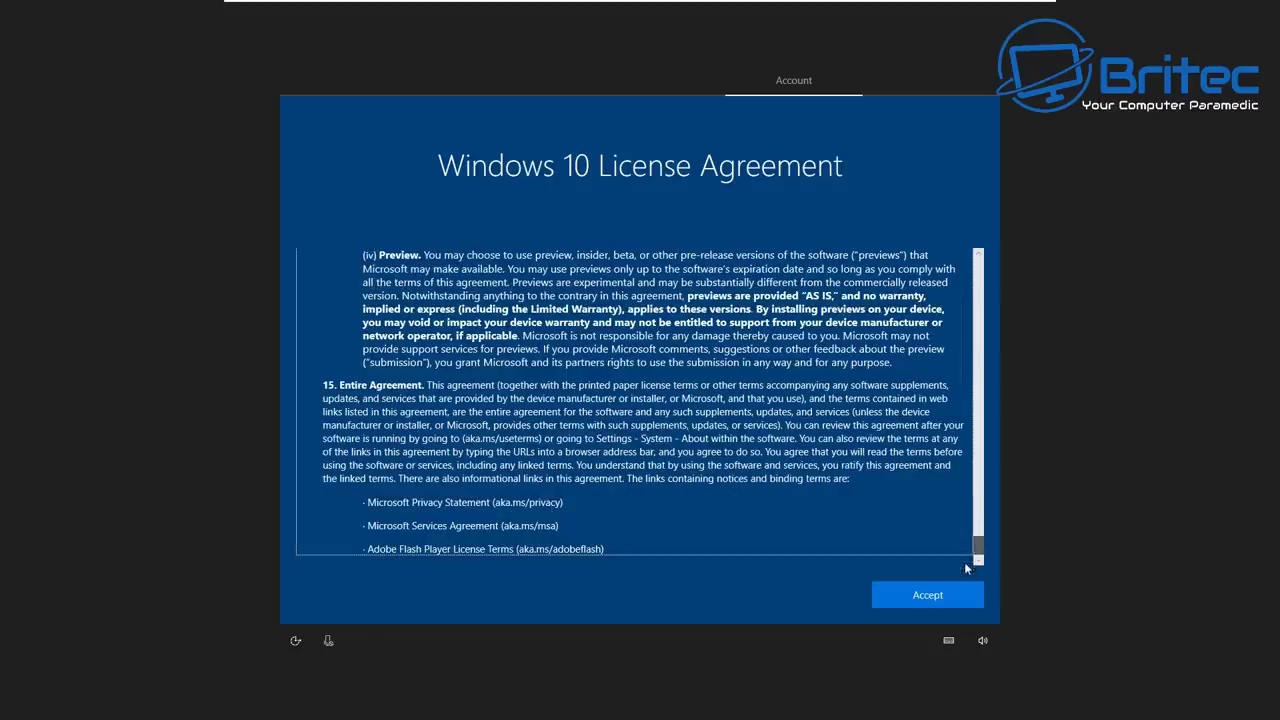
pyautogui.click(910, 604)
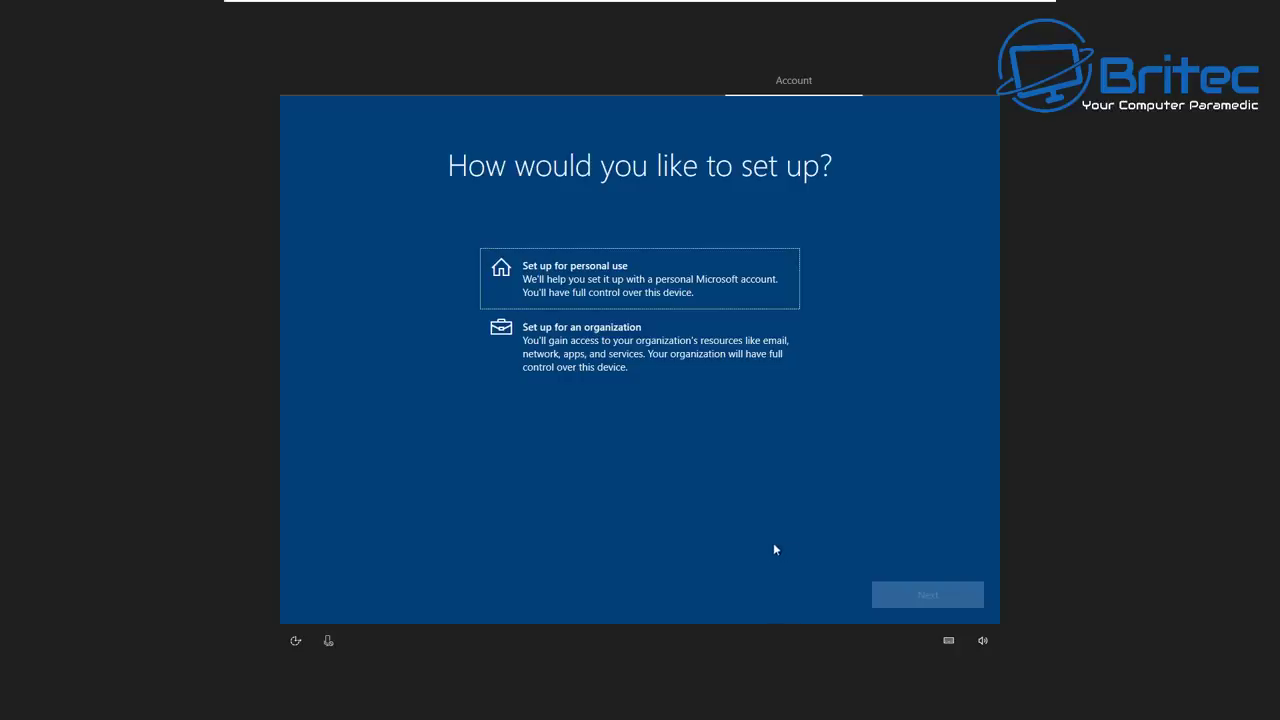
pyautogui.click(598, 287)
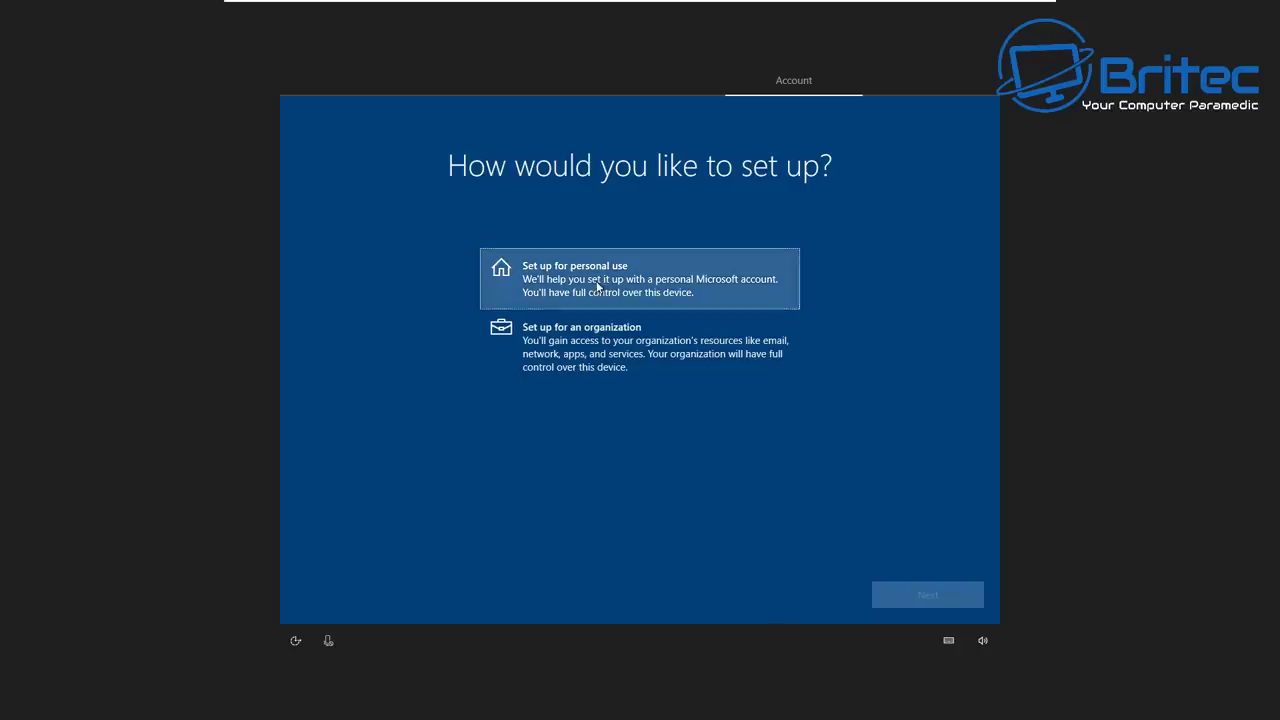
pyautogui.click(893, 603)
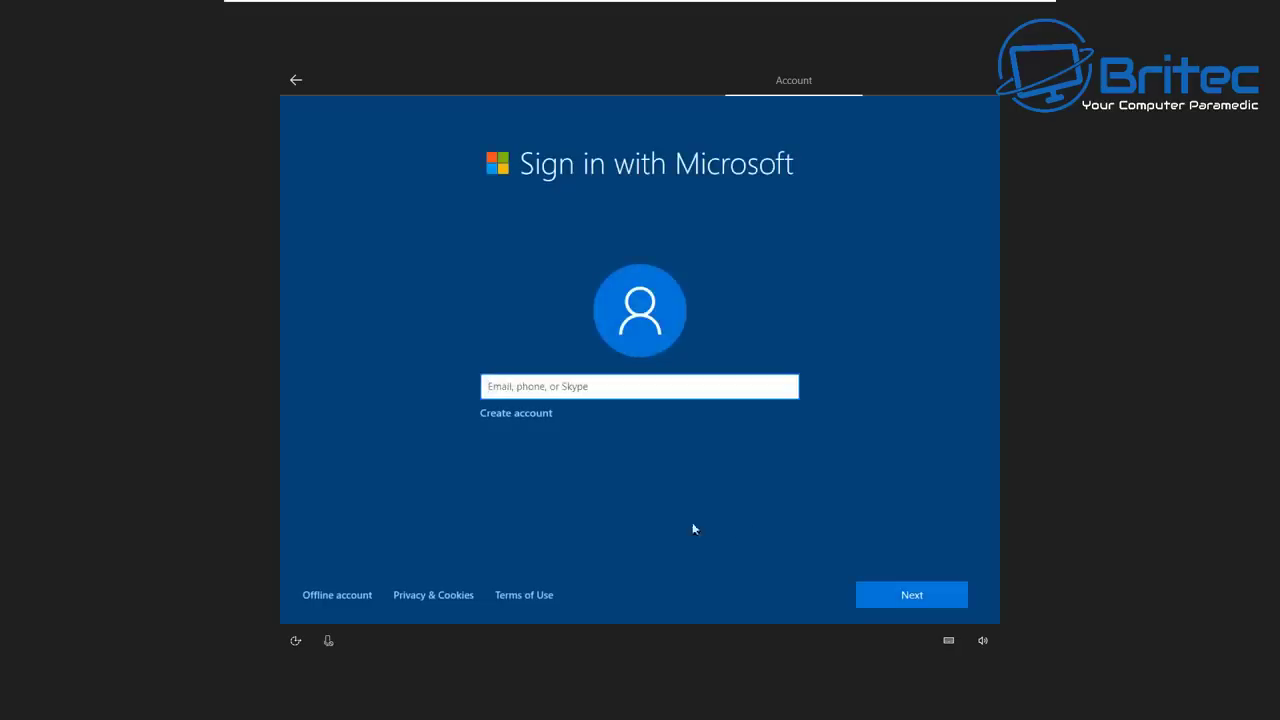
# - Choose an offline account with the limited experience instead of signing in with Microsoft
pyautogui.click(336, 604)
pyautogui.click(323, 603)
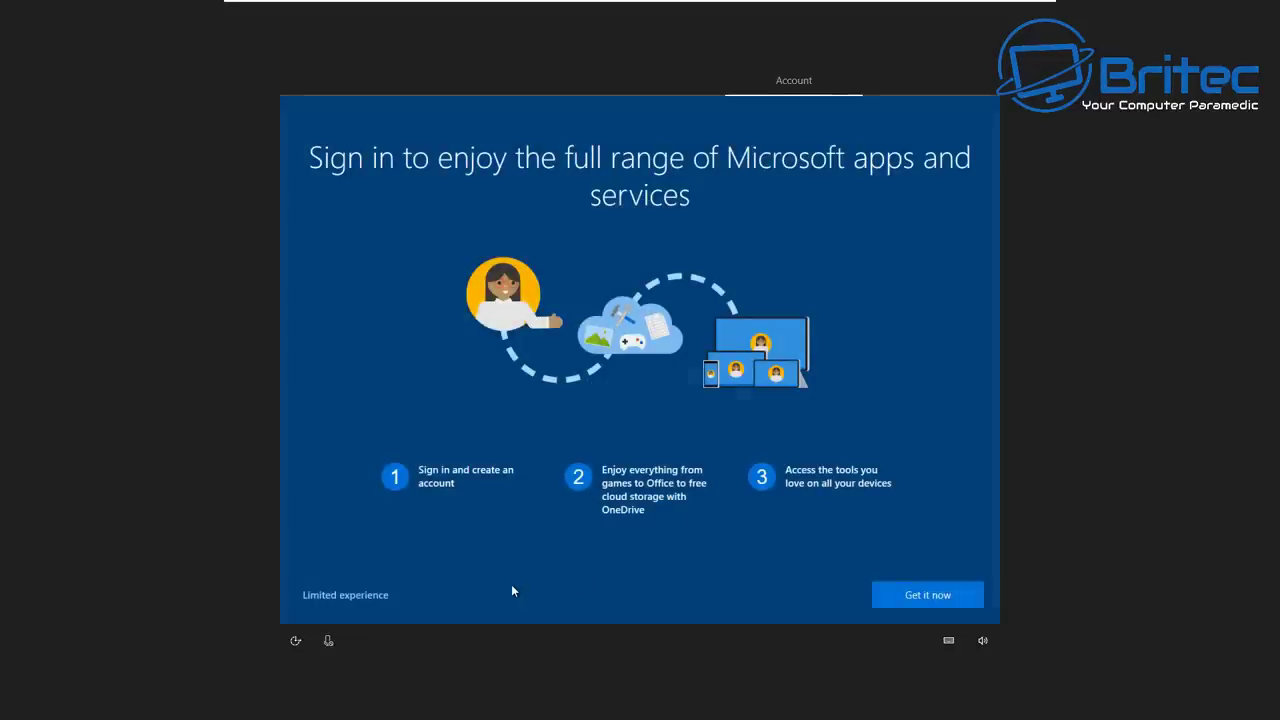
pyautogui.click(344, 596)
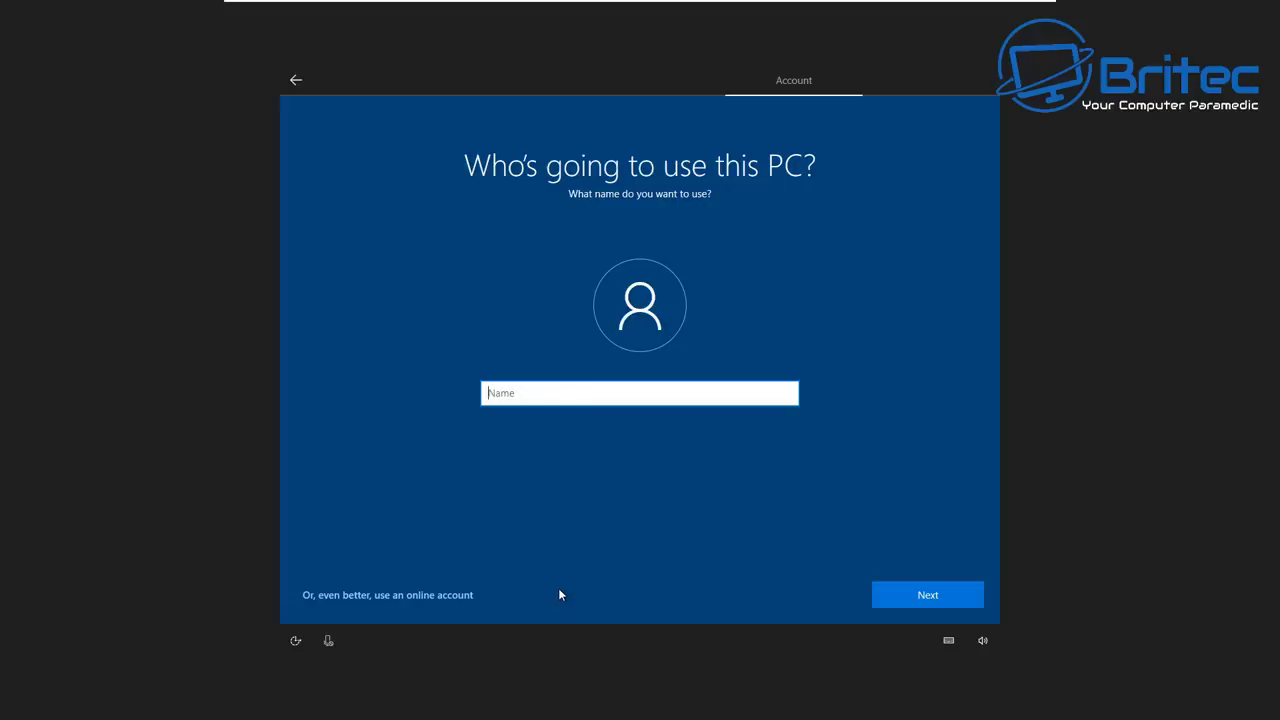
# - Try to name the local account User
pyautogui.write('User')
pyautogui.click(937, 598)
pyautogui.click(561, 416)
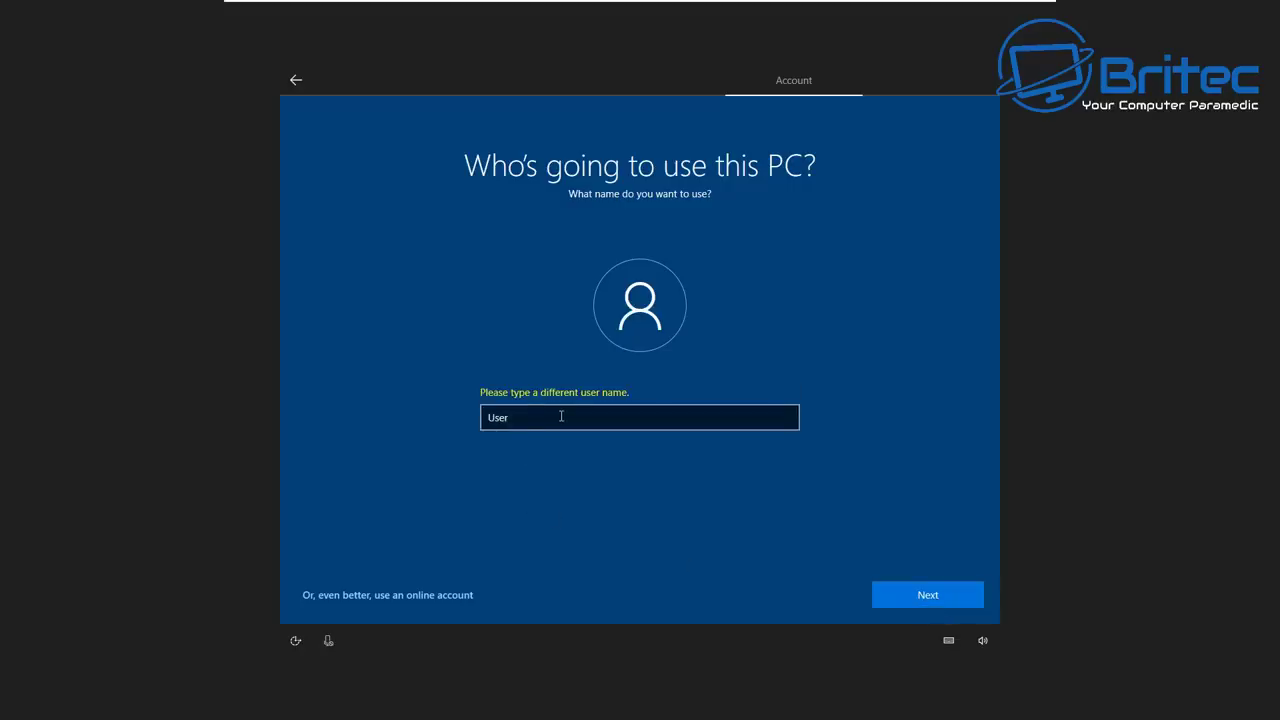
# - Replace the account name with a different user name and continue with the password left blank
pyautogui.click(523, 417)
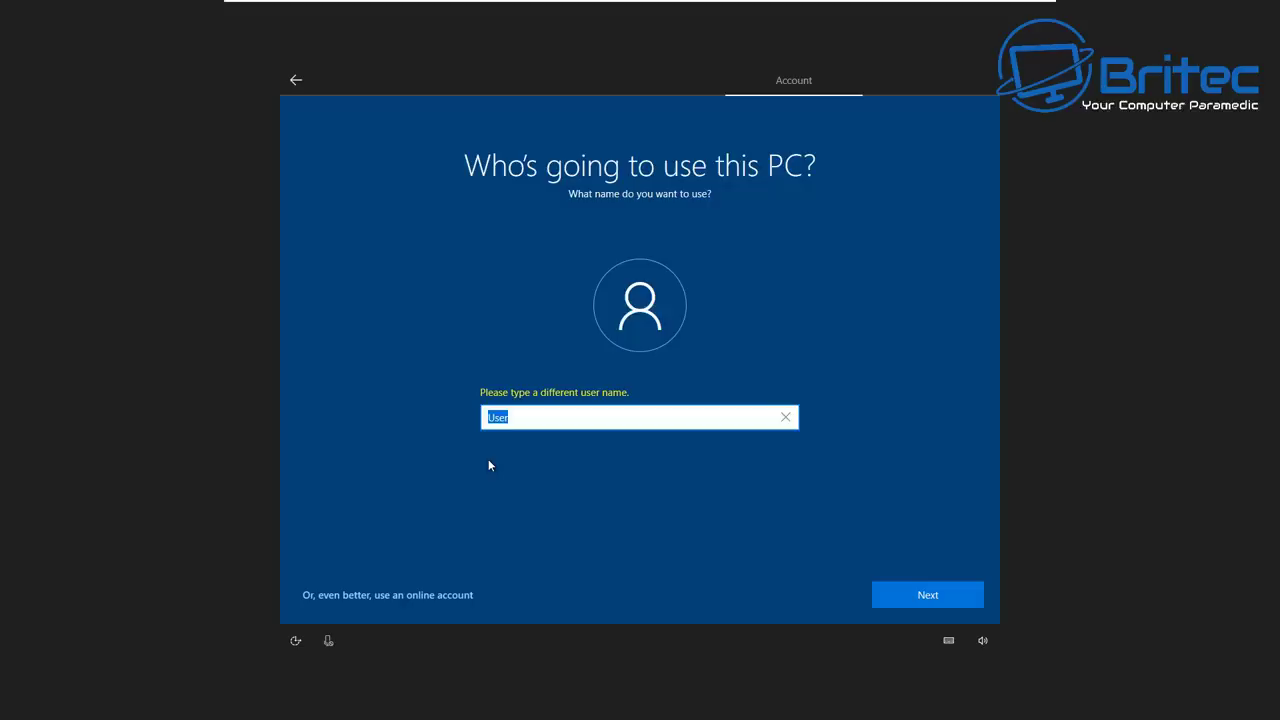
pyautogui.write('Newuse')
pyautogui.write('U')
pyautogui.click(919, 597)
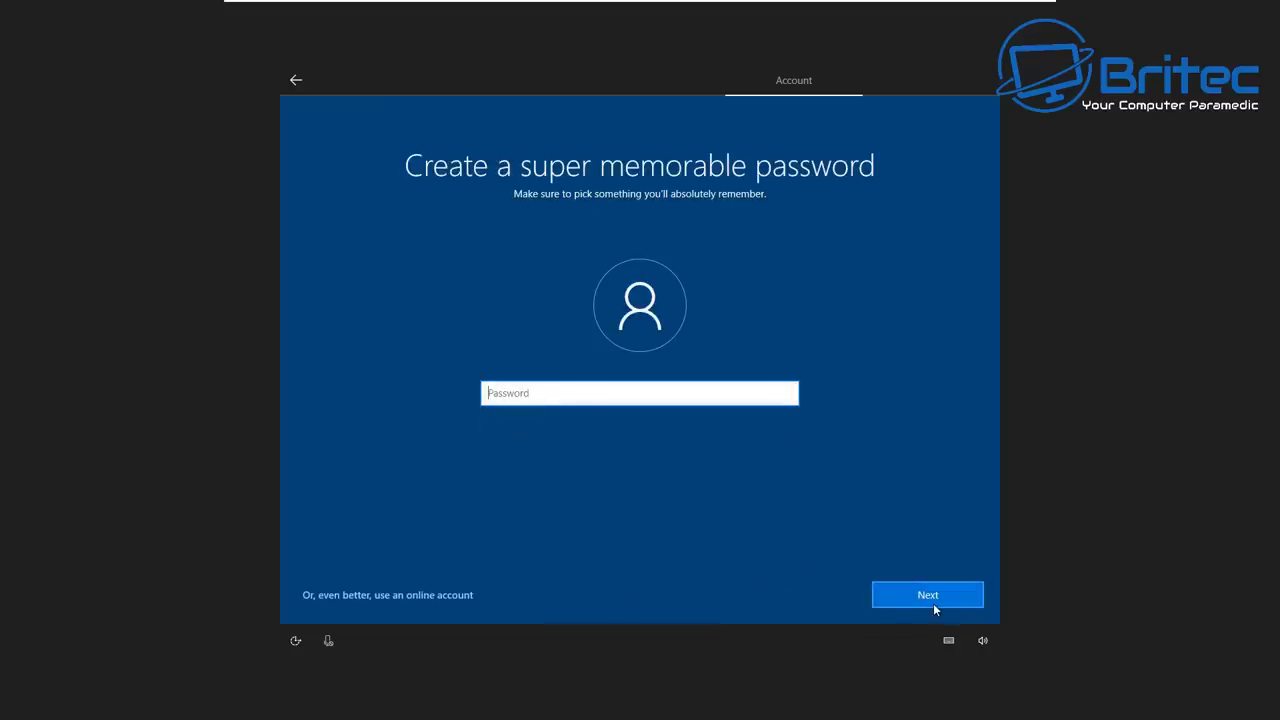
pyautogui.click(920, 603)
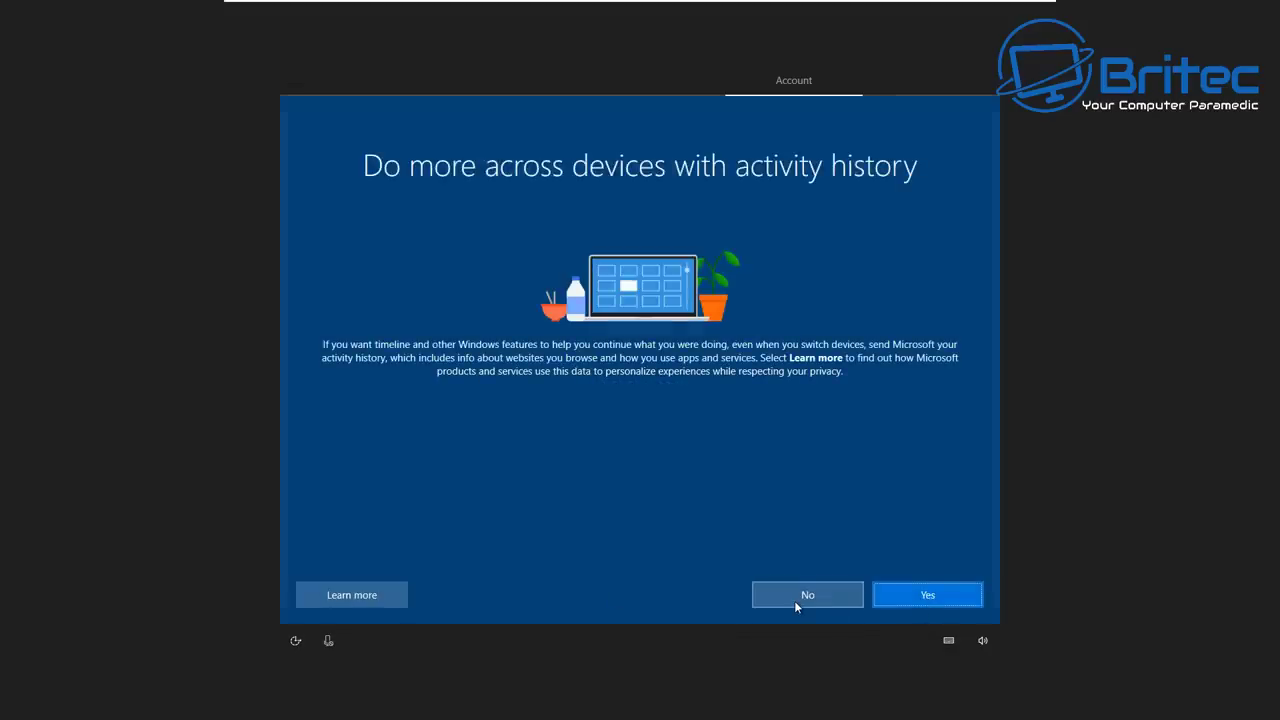
# - Decline activity history and Cortana, and choose not to use online speech recognition
pyautogui.click(796, 603)
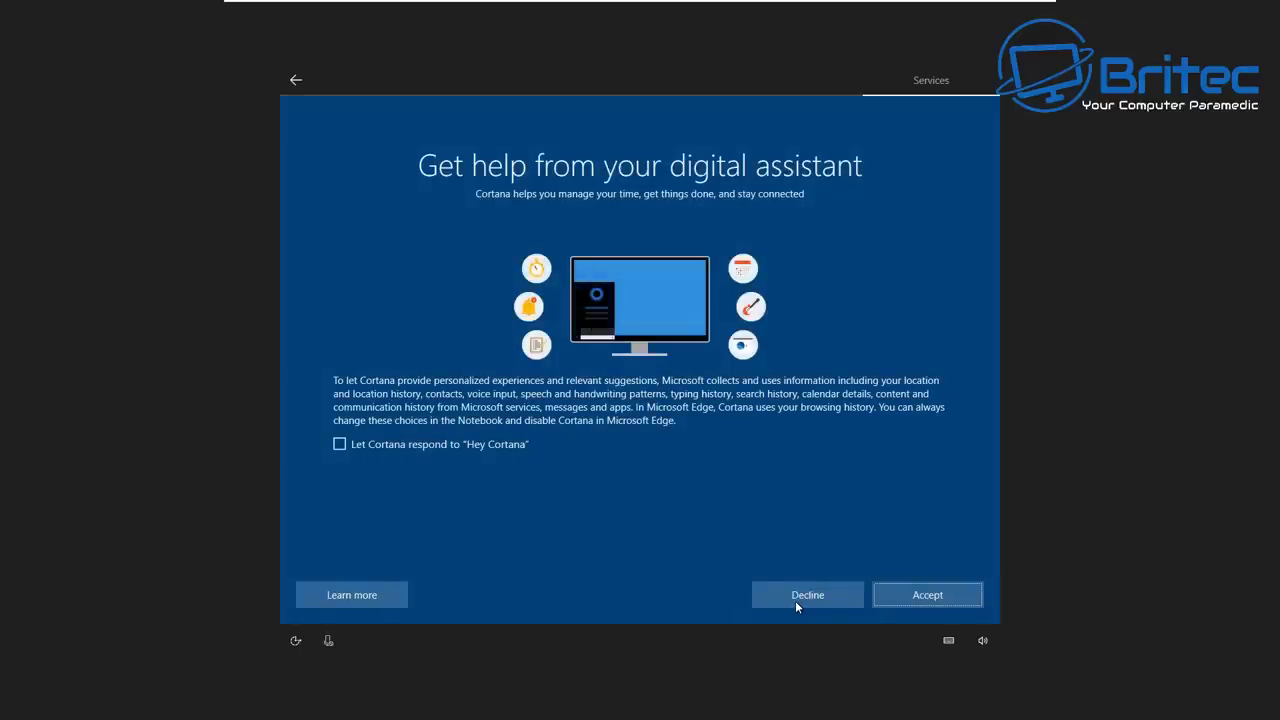
pyautogui.click(797, 600)
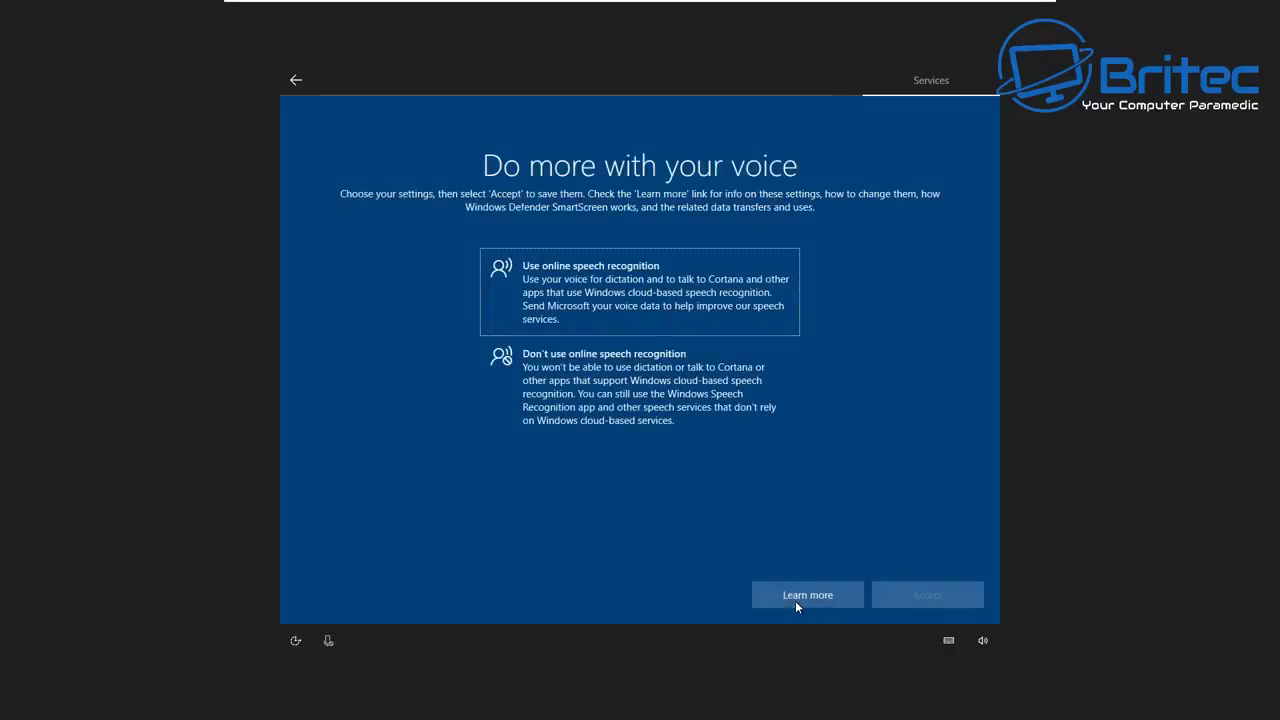
pyautogui.click(640, 413)
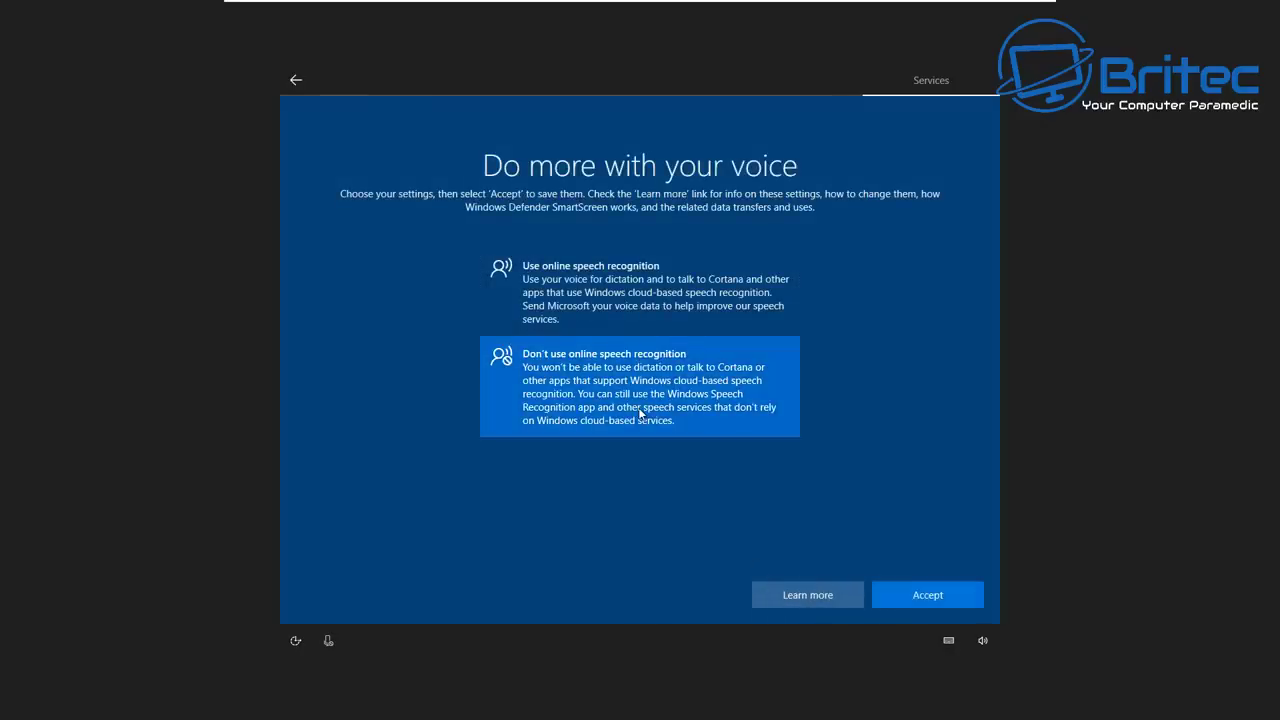
pyautogui.click(915, 602)
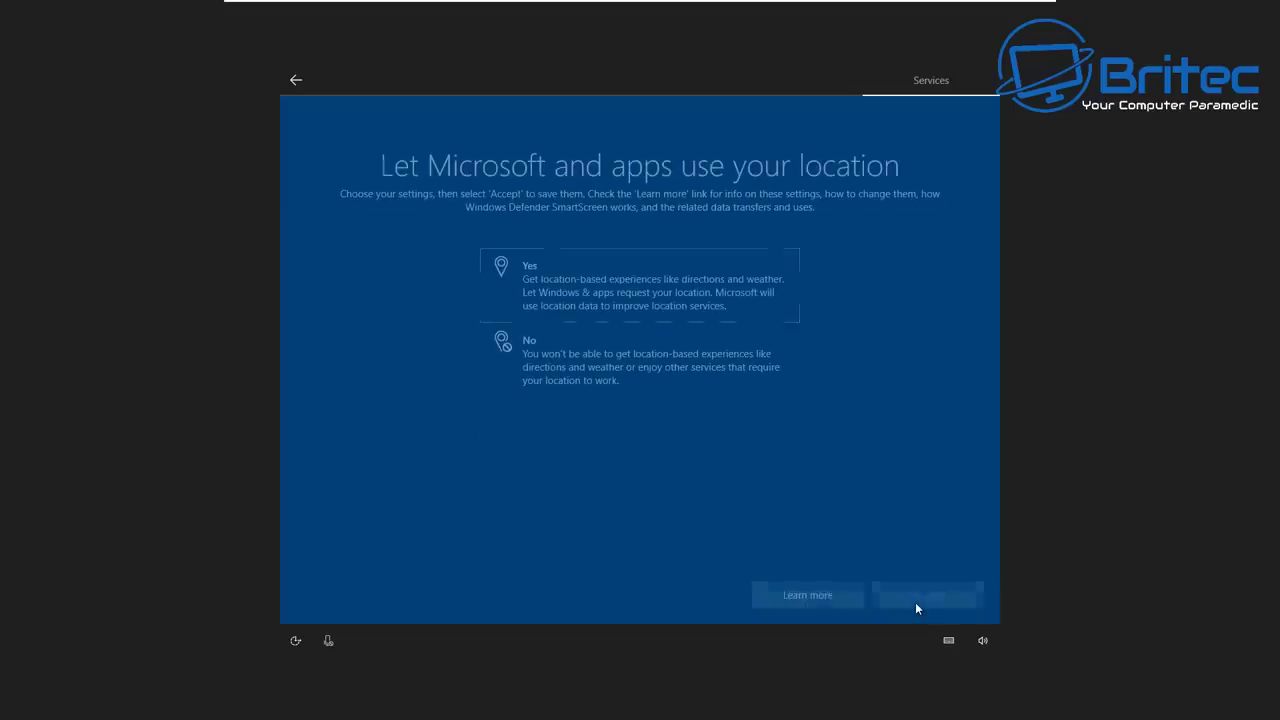
# - Choose No for letting Microsoft and apps use the location and for Find my device, accepting both choices
pyautogui.click(600, 380)
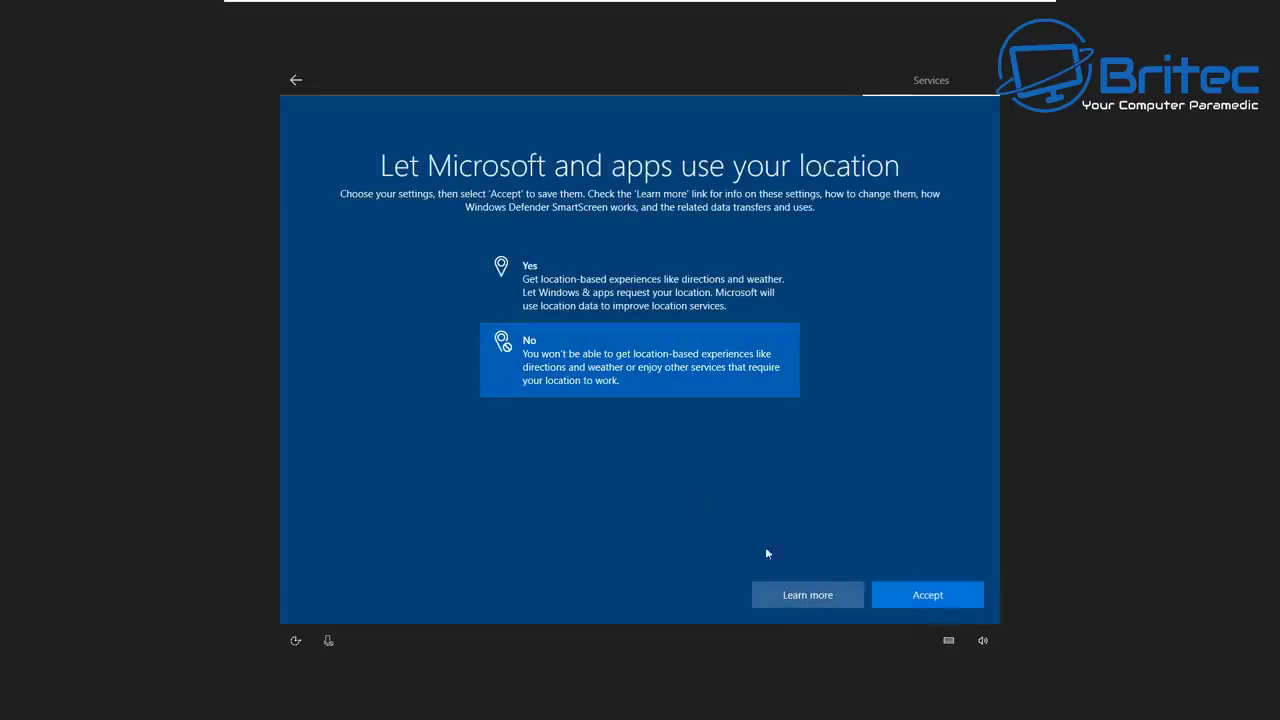
pyautogui.click(906, 604)
pyautogui.click(603, 362)
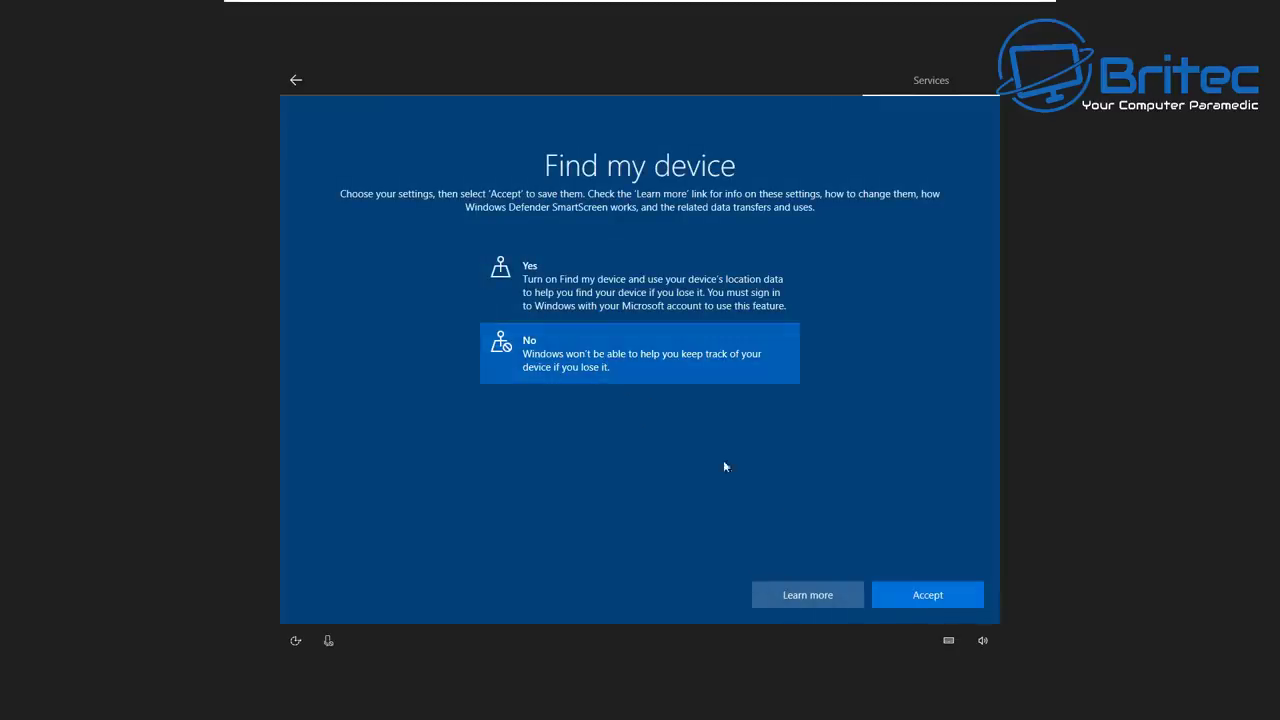
pyautogui.click(882, 601)
# - Limit the diagnostic data sent to Microsoft to Basic and decline sending inking and typing data
pyautogui.click(573, 450)
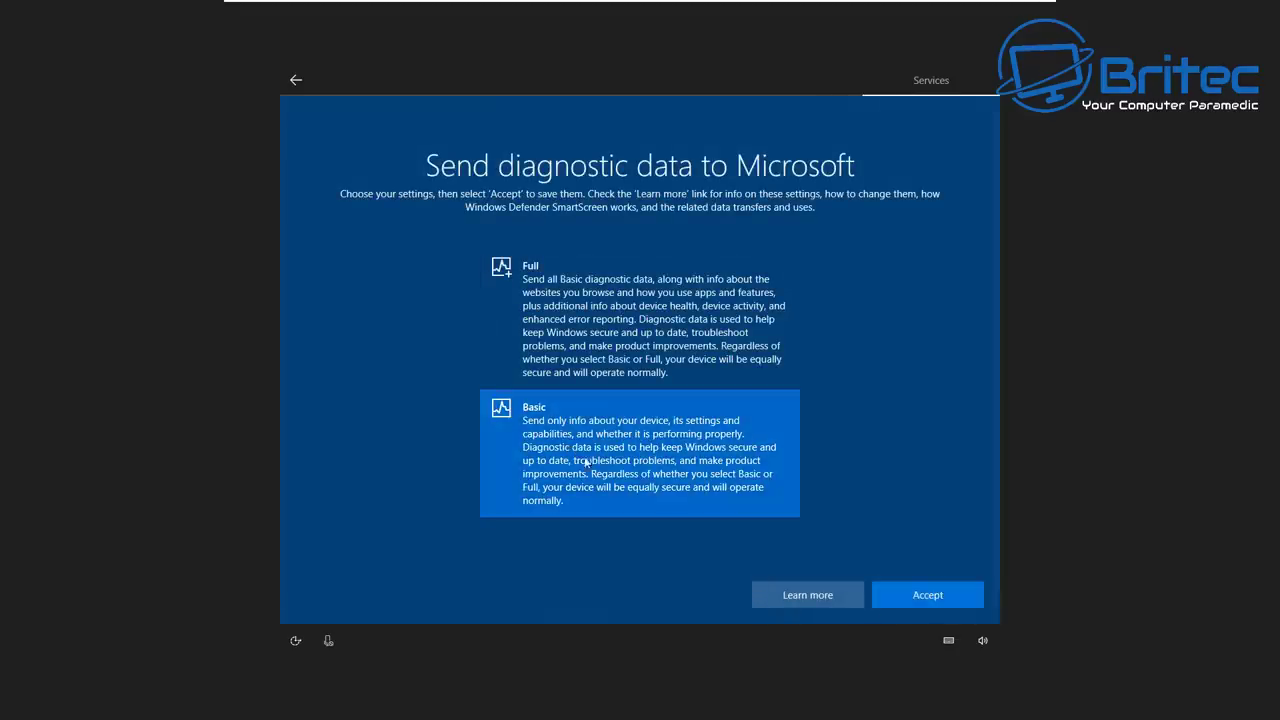
pyautogui.click(895, 602)
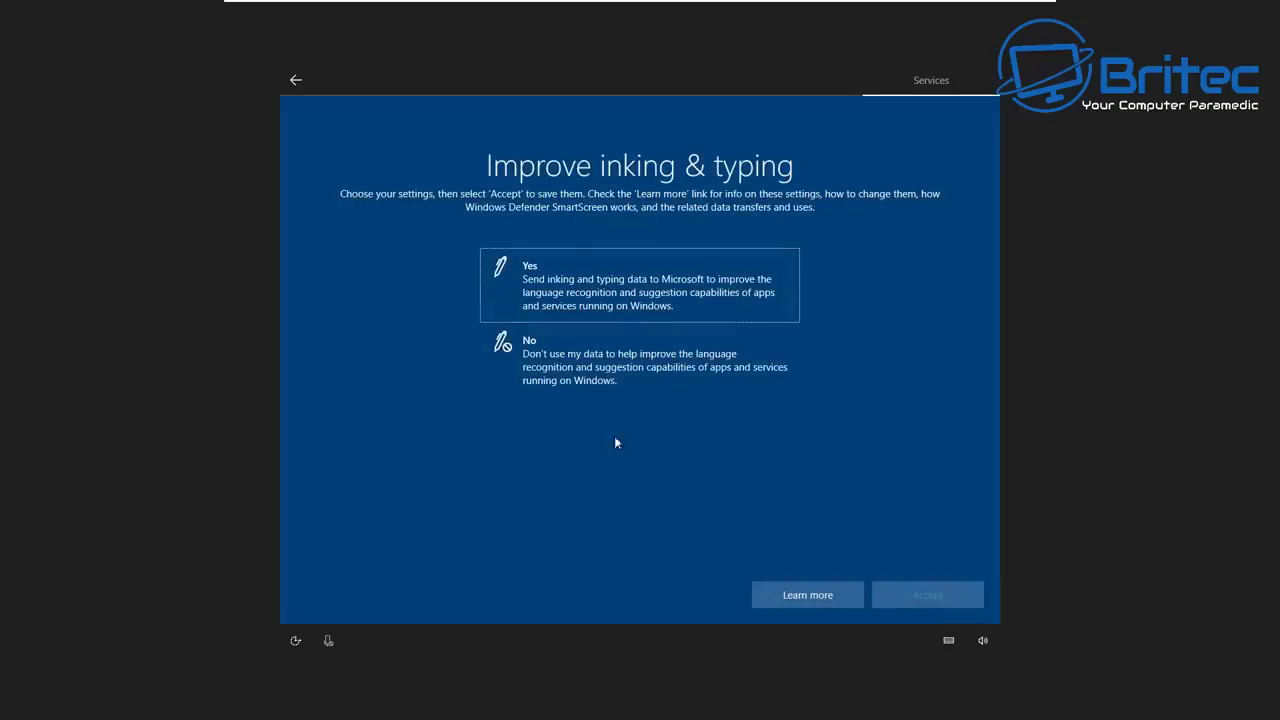
pyautogui.click(595, 386)
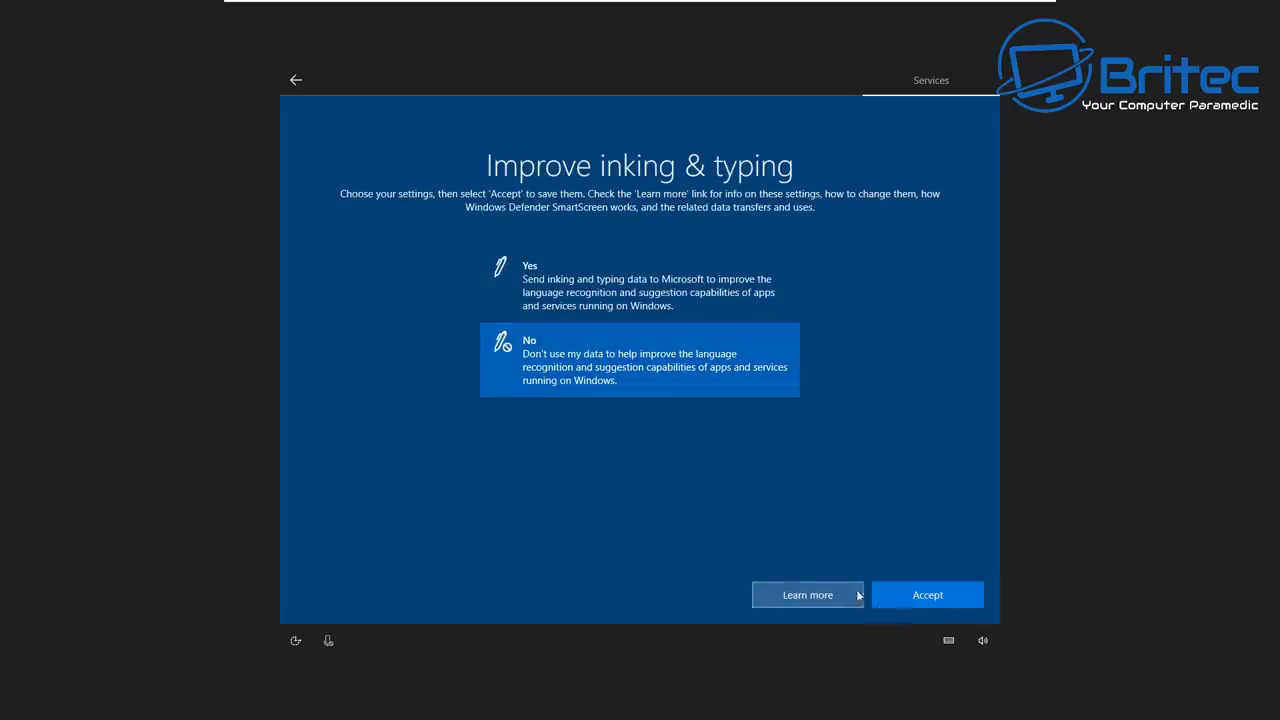
pyautogui.click(894, 603)
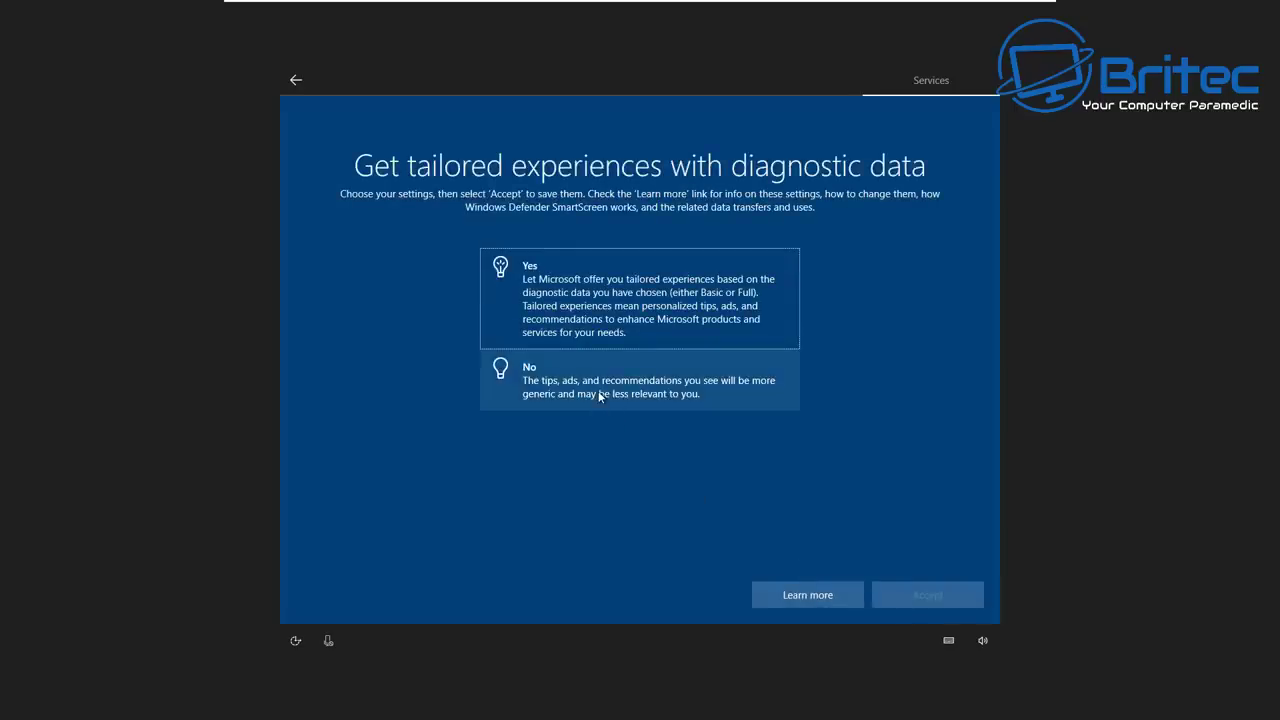
# - Decline tailored experiences with diagnostic data and app use of the advertising ID, accepting both choices
pyautogui.click(600, 396)
pyautogui.click(901, 604)
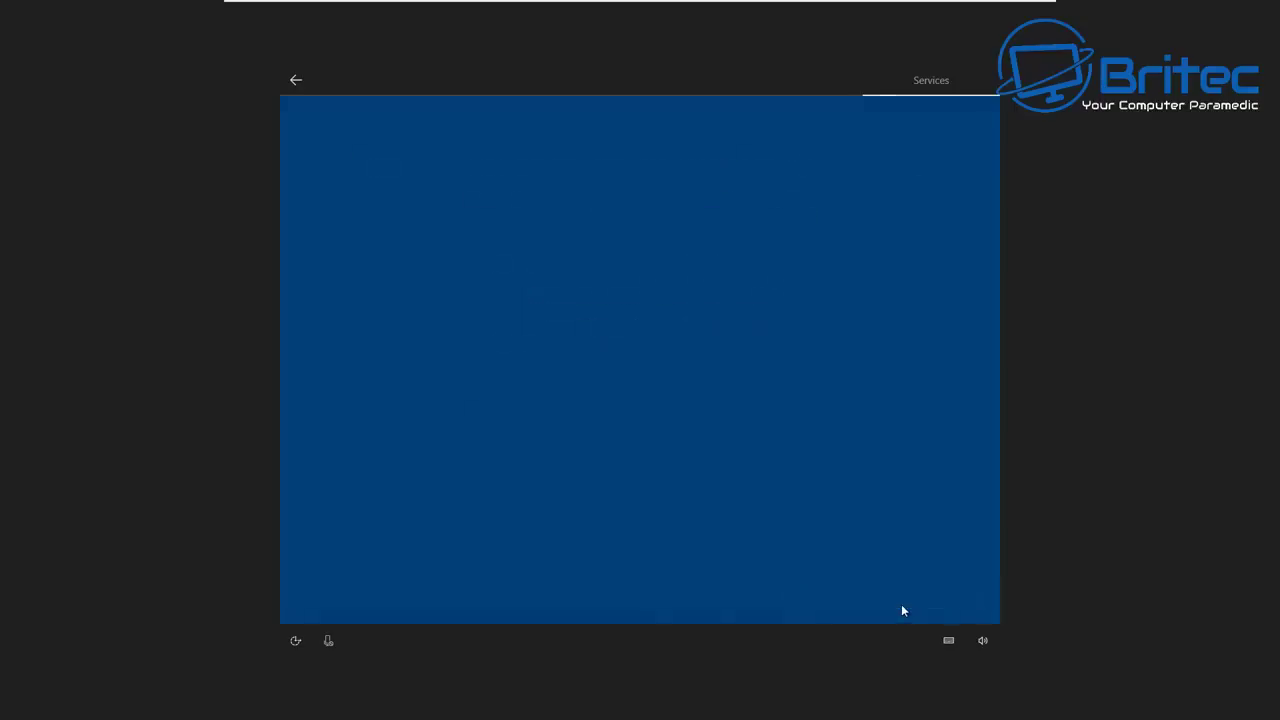
pyautogui.click(612, 380)
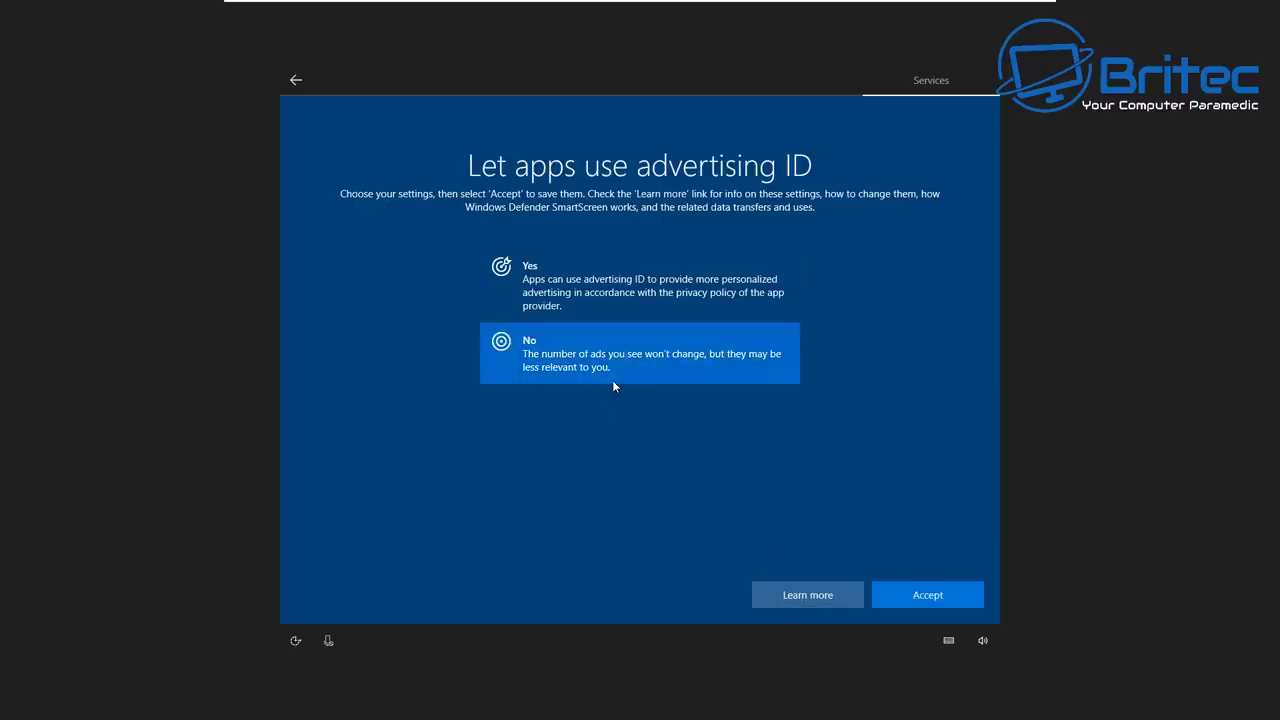
pyautogui.click(891, 603)
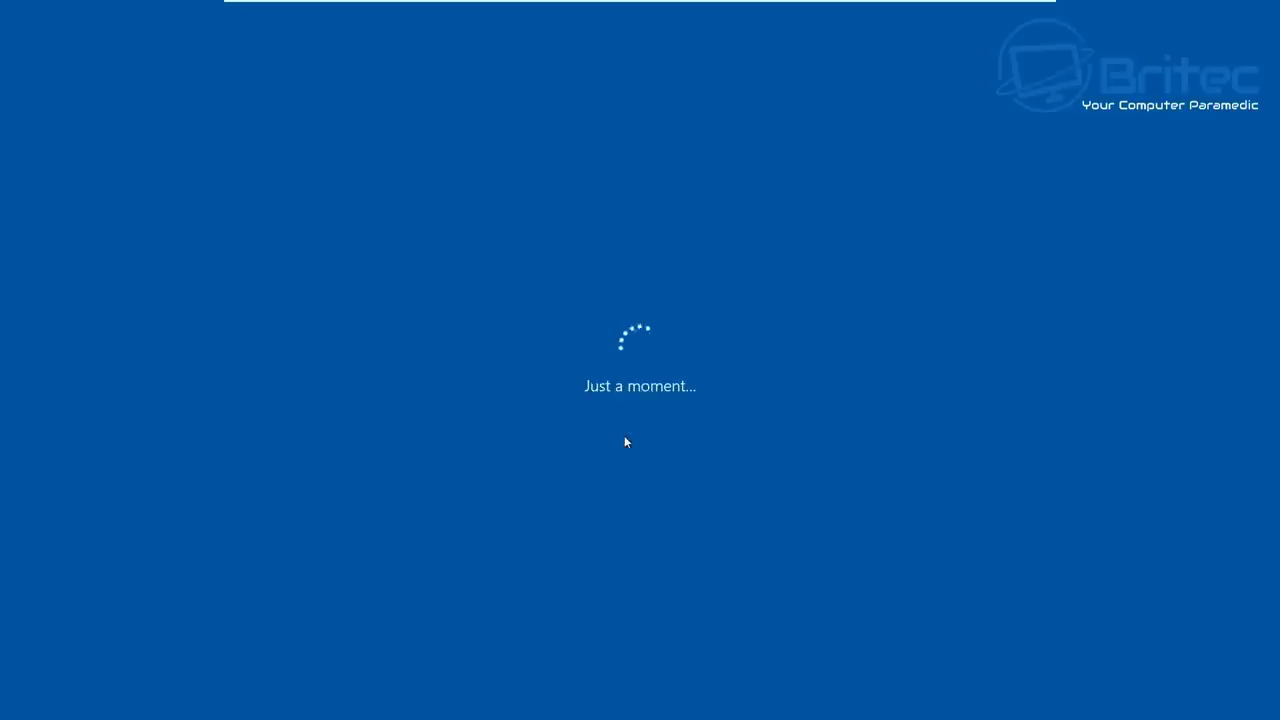